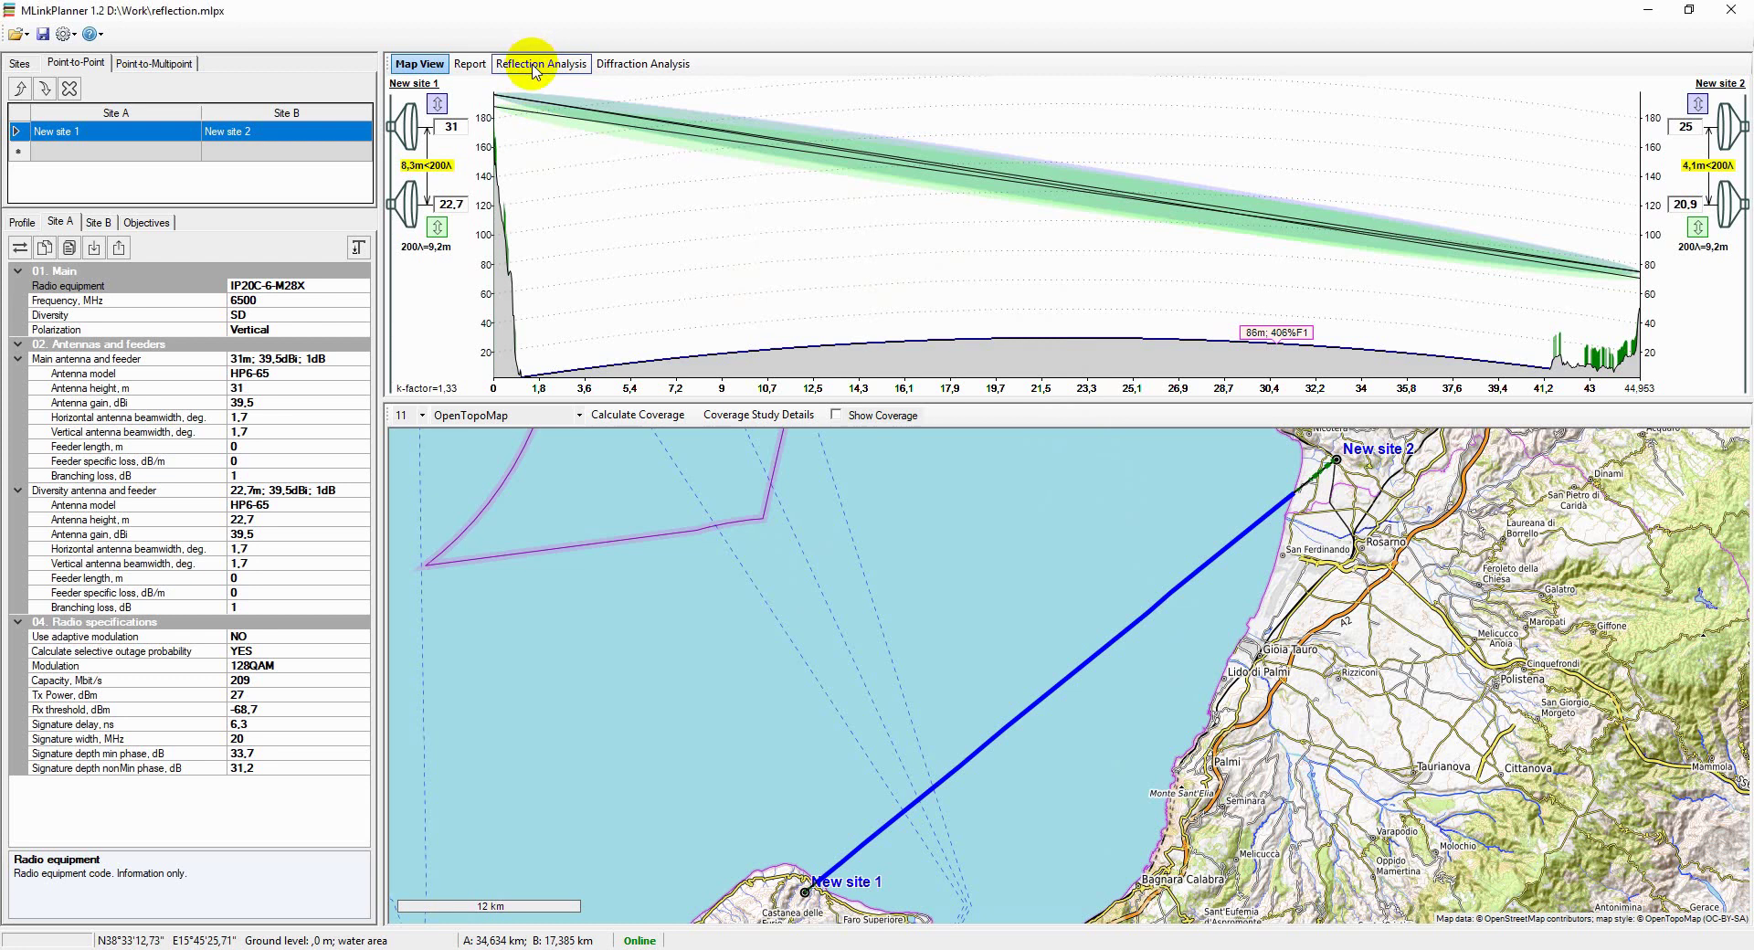
- Open the reflection analysis and confirm k-factor 1,33 with Vertical polarization
{"action": "left_click", "coordinate": [536, 69]}
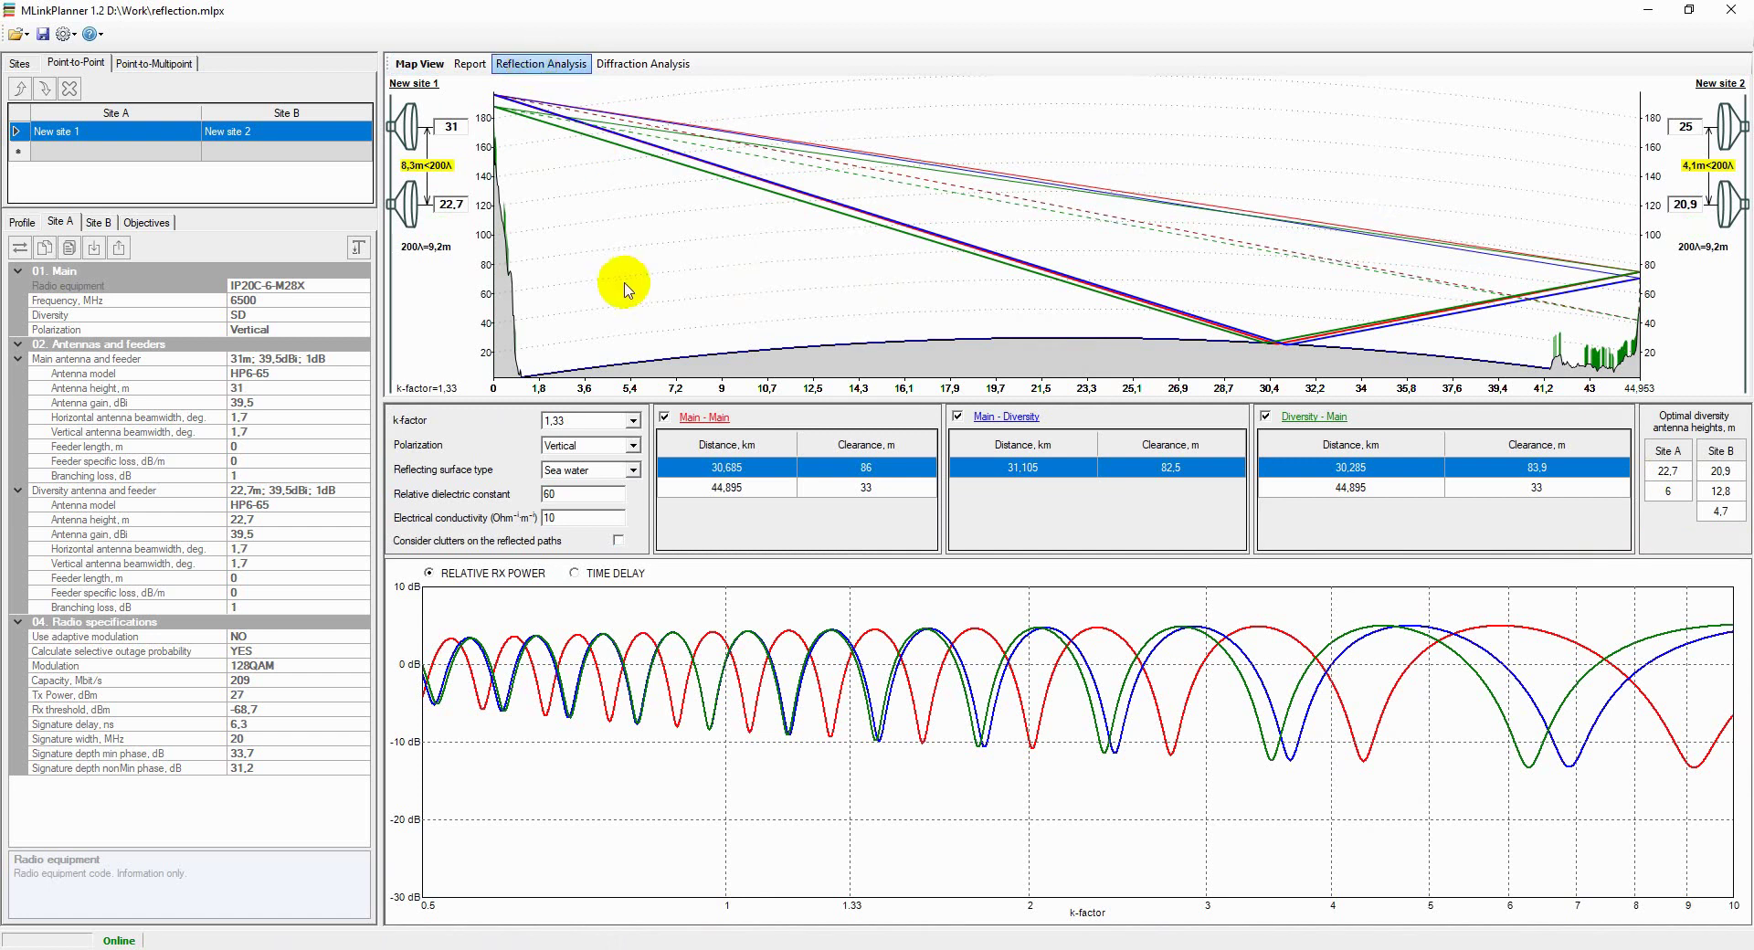
{"action": "left_click", "coordinate": [632, 423]}
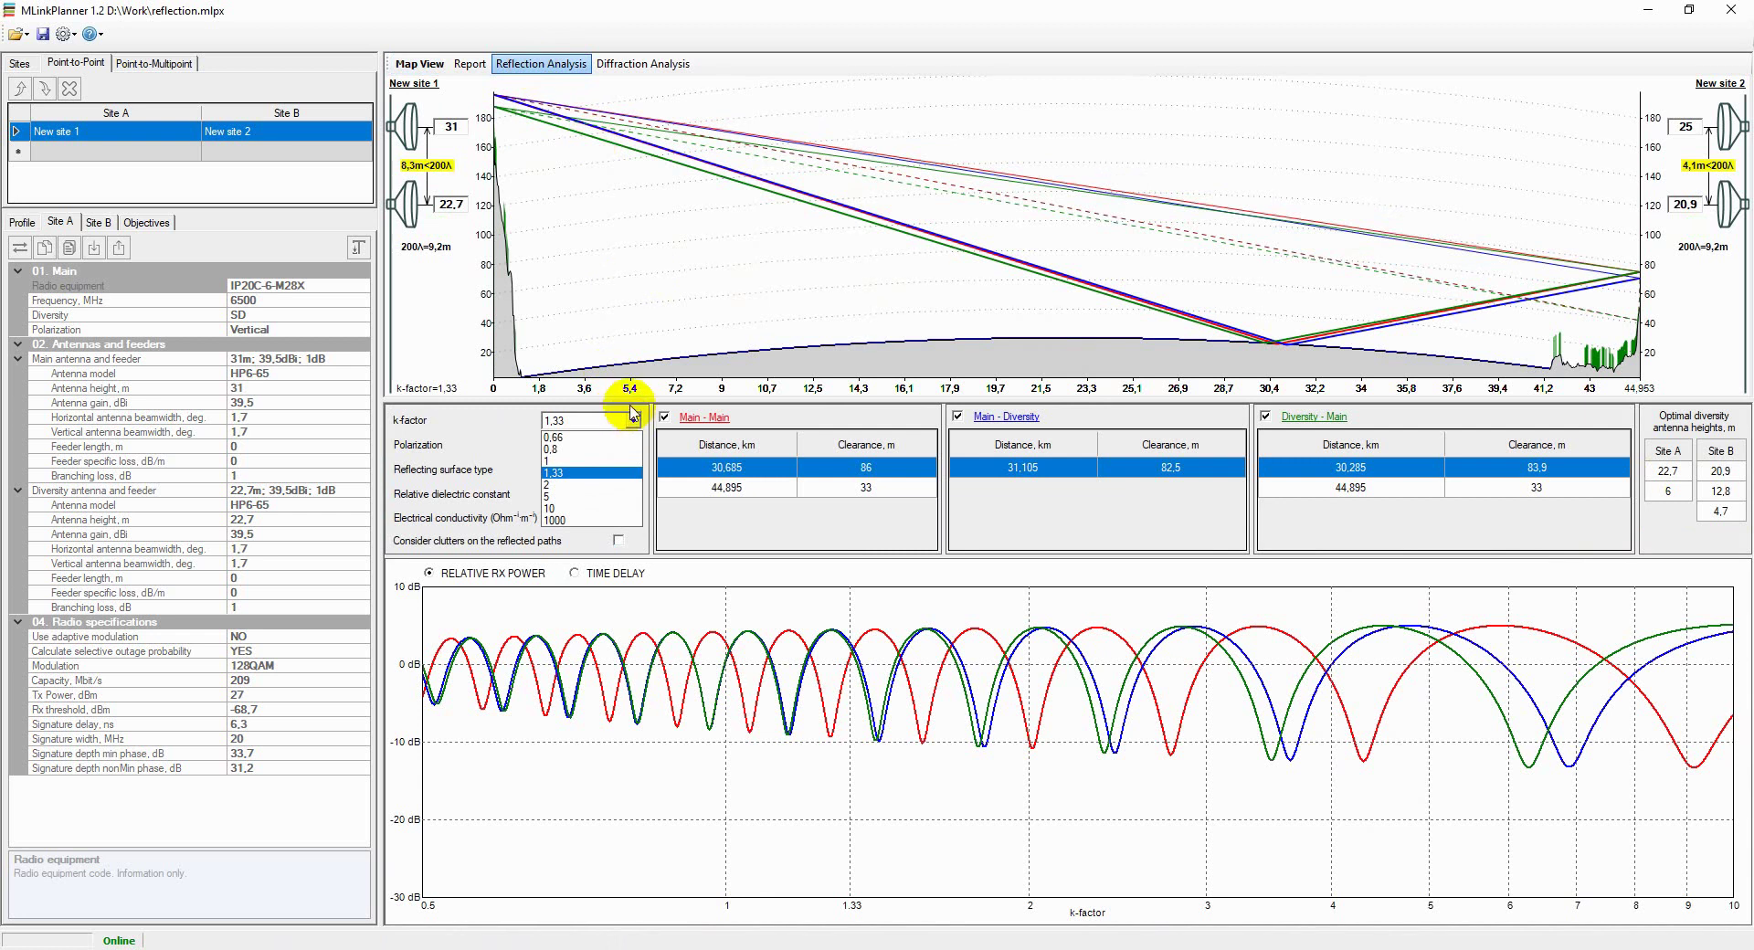
{"action": "left_click", "coordinate": [466, 393]}
{"action": "left_click", "coordinate": [632, 446]}
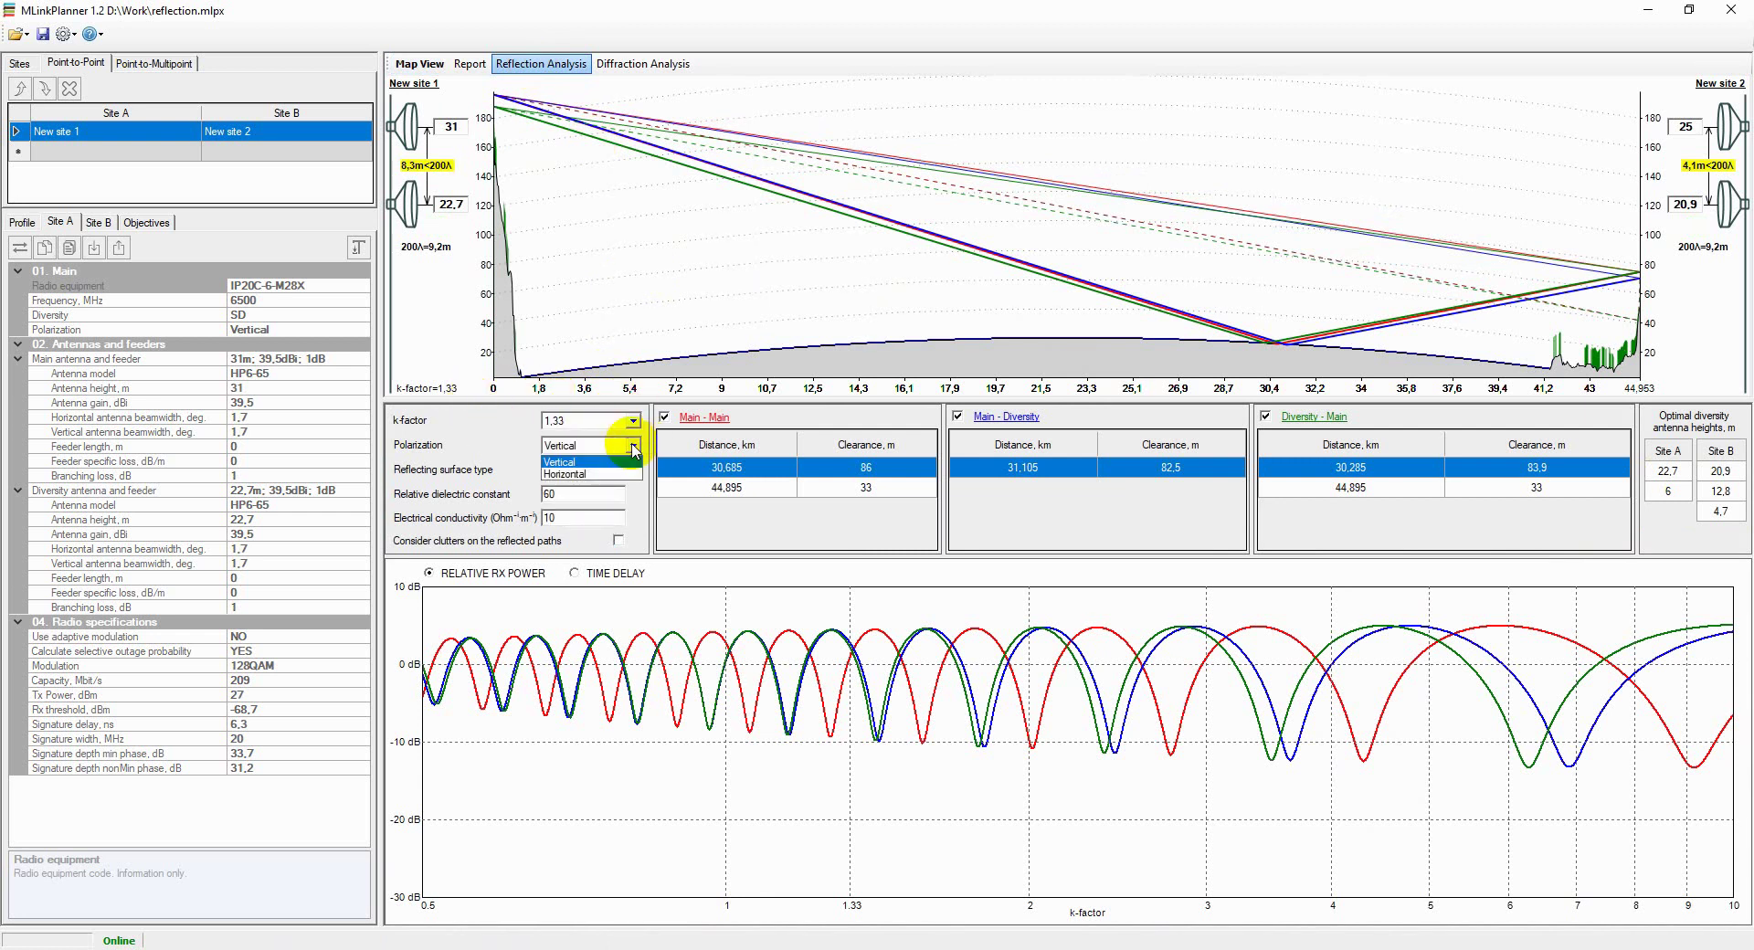
{"action": "left_click", "coordinate": [578, 476]}
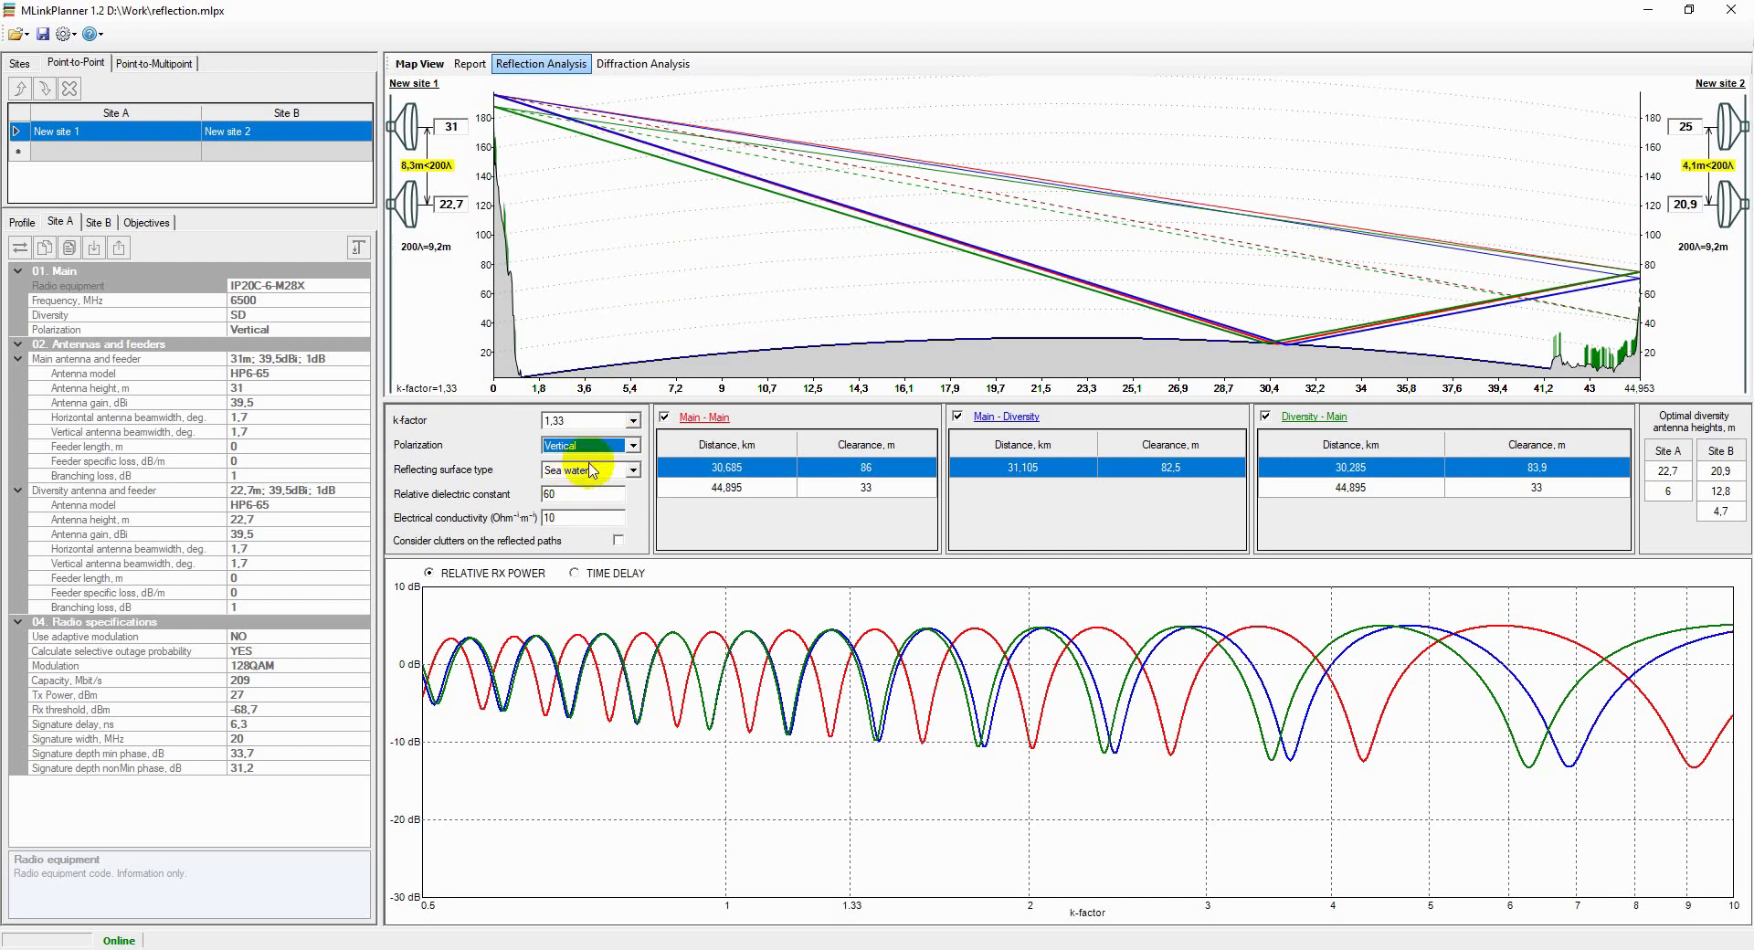
{"action": "left_click", "coordinate": [602, 453]}
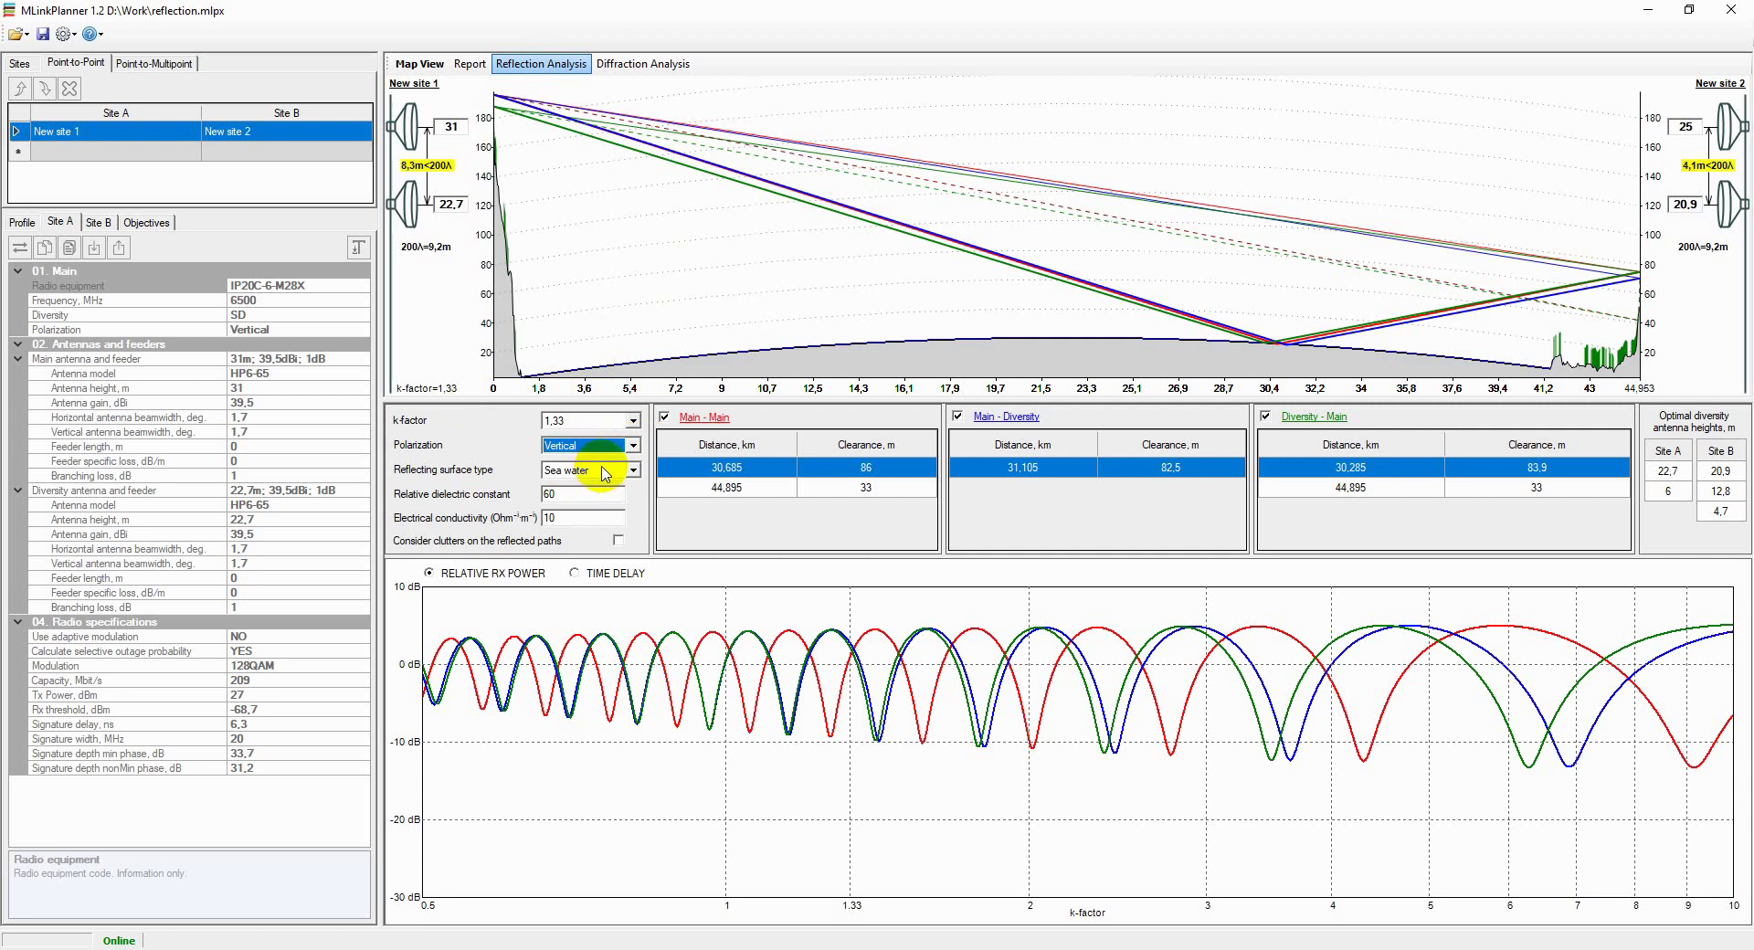
- Check the reflecting surface list and keep Sea water selected
{"action": "left_click", "coordinate": [603, 473]}
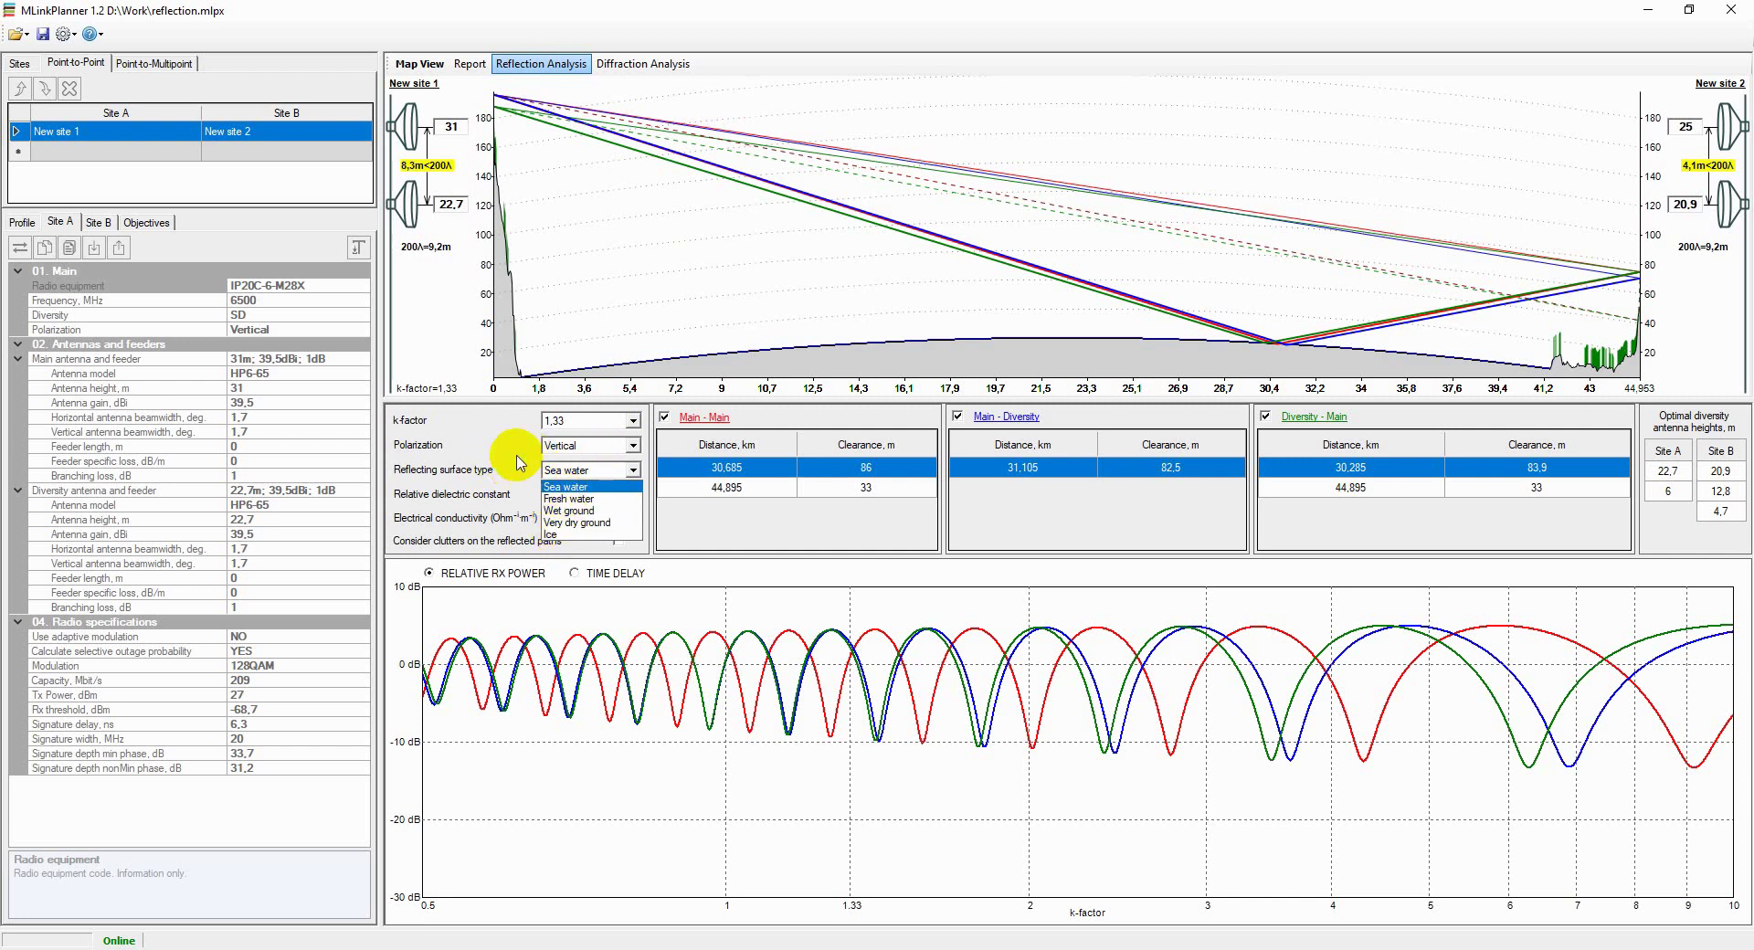
{"action": "key", "text": "Return"}
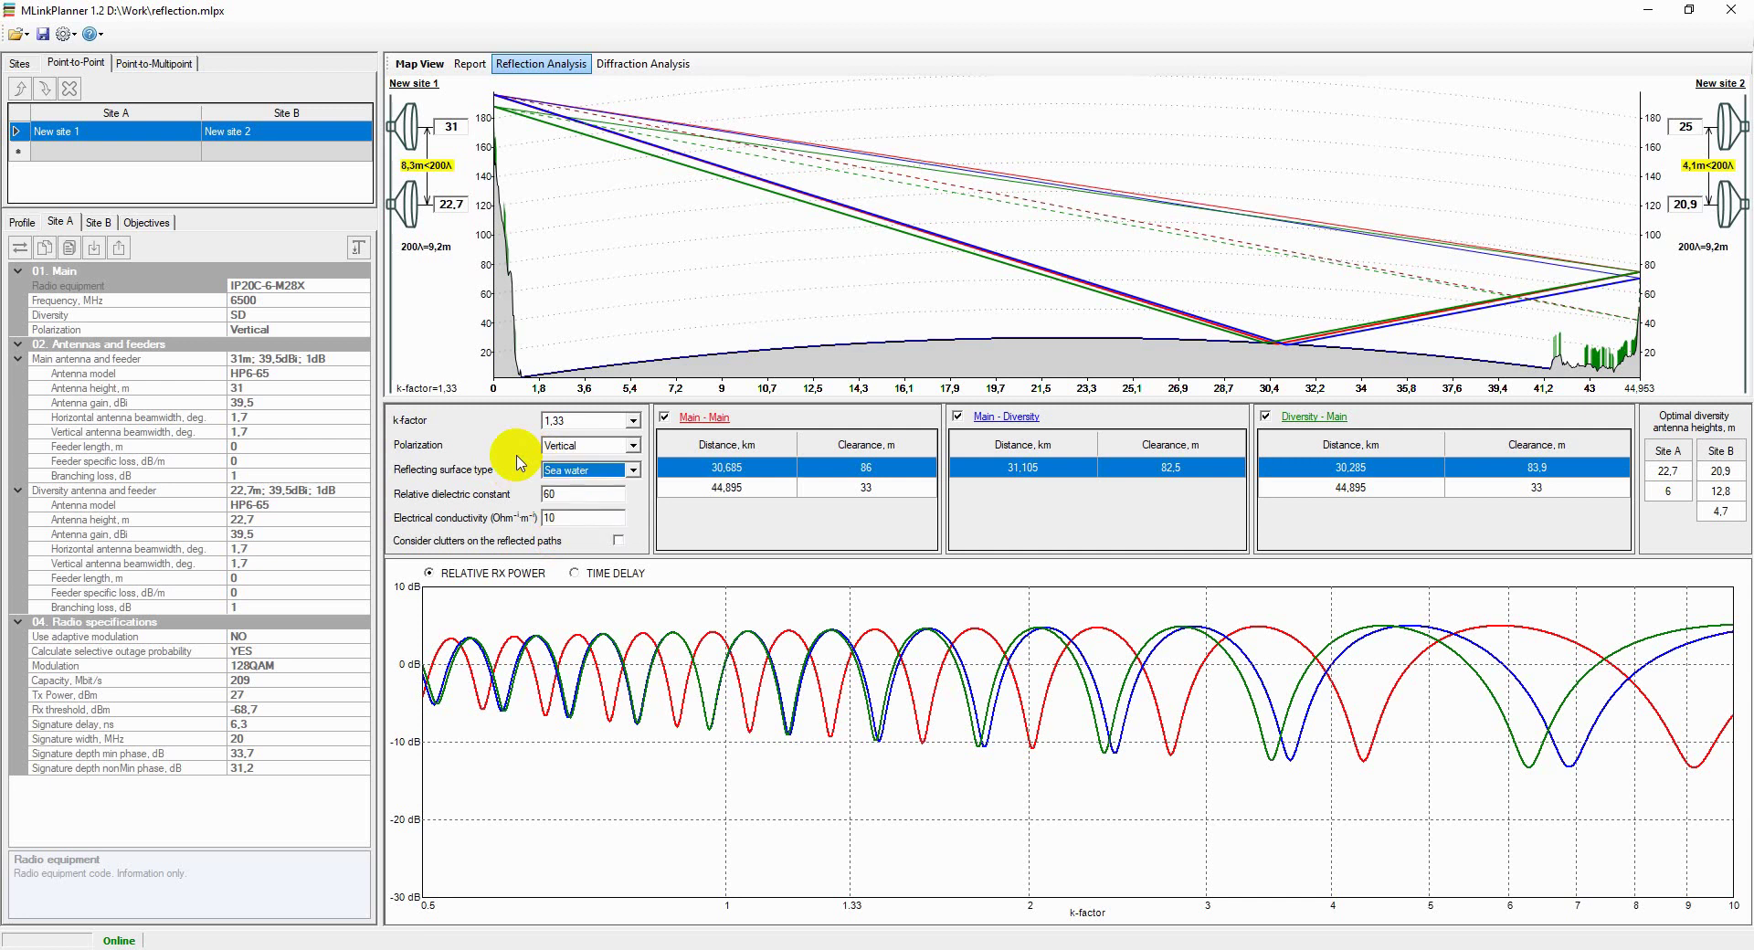
{"action": "left_click", "coordinate": [599, 471]}
{"action": "left_click", "coordinate": [587, 470]}
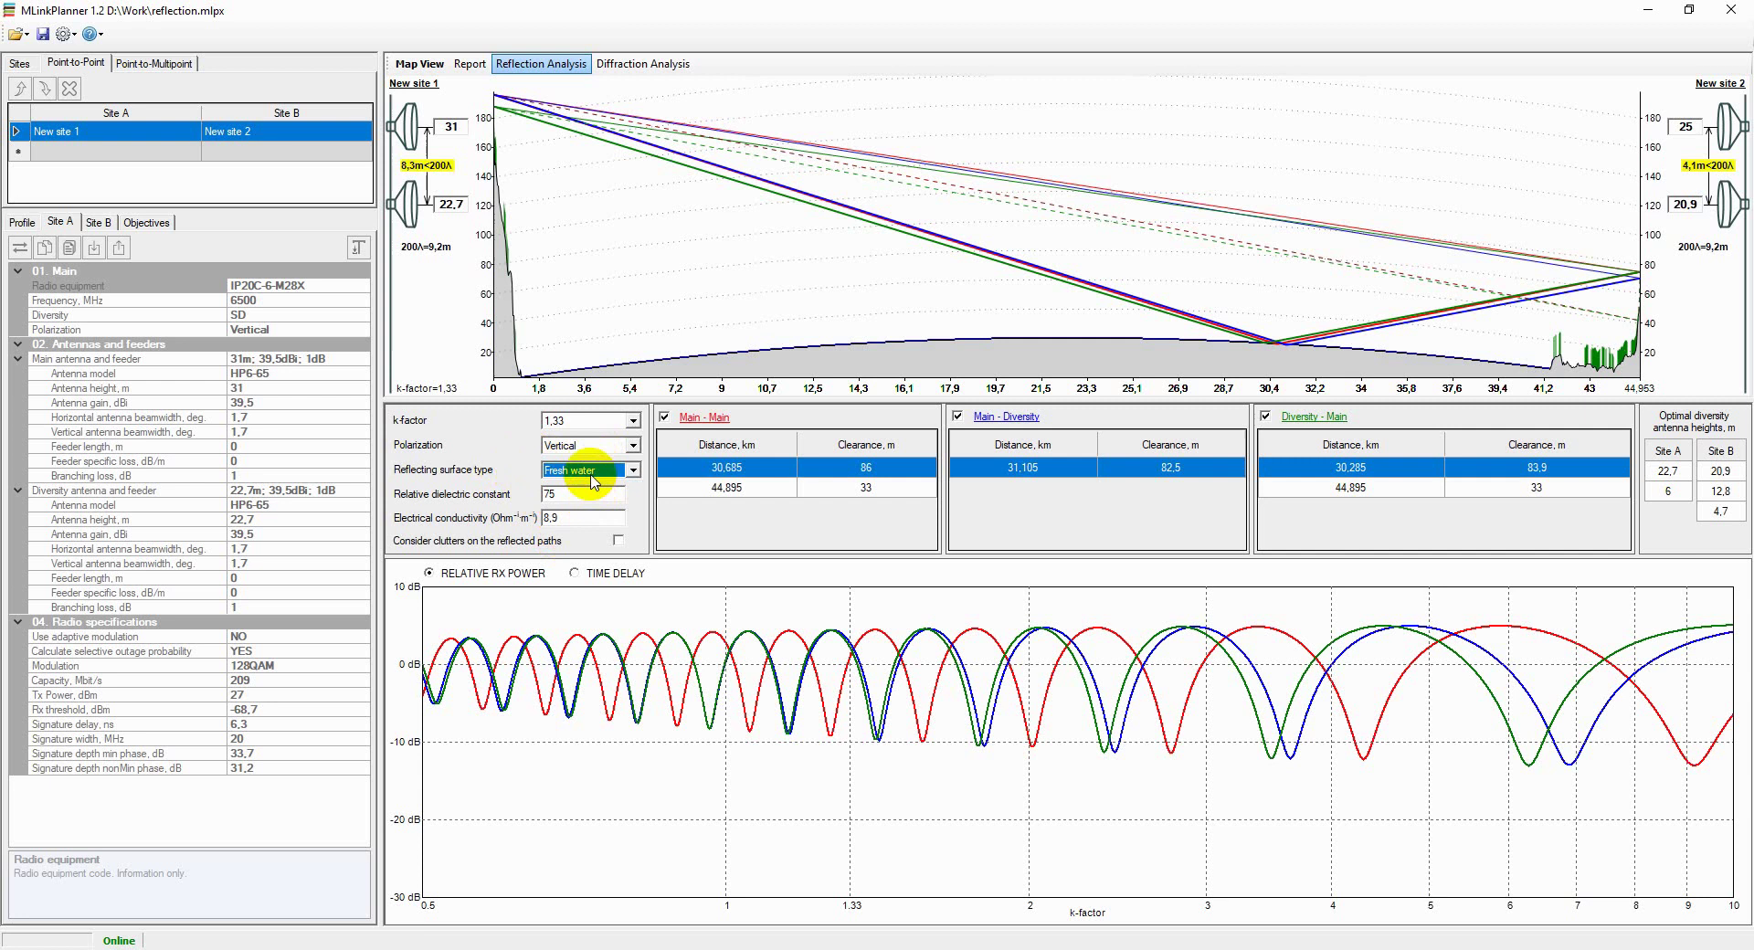
{"action": "left_click", "coordinate": [588, 470]}
{"action": "left_click", "coordinate": [584, 487]}
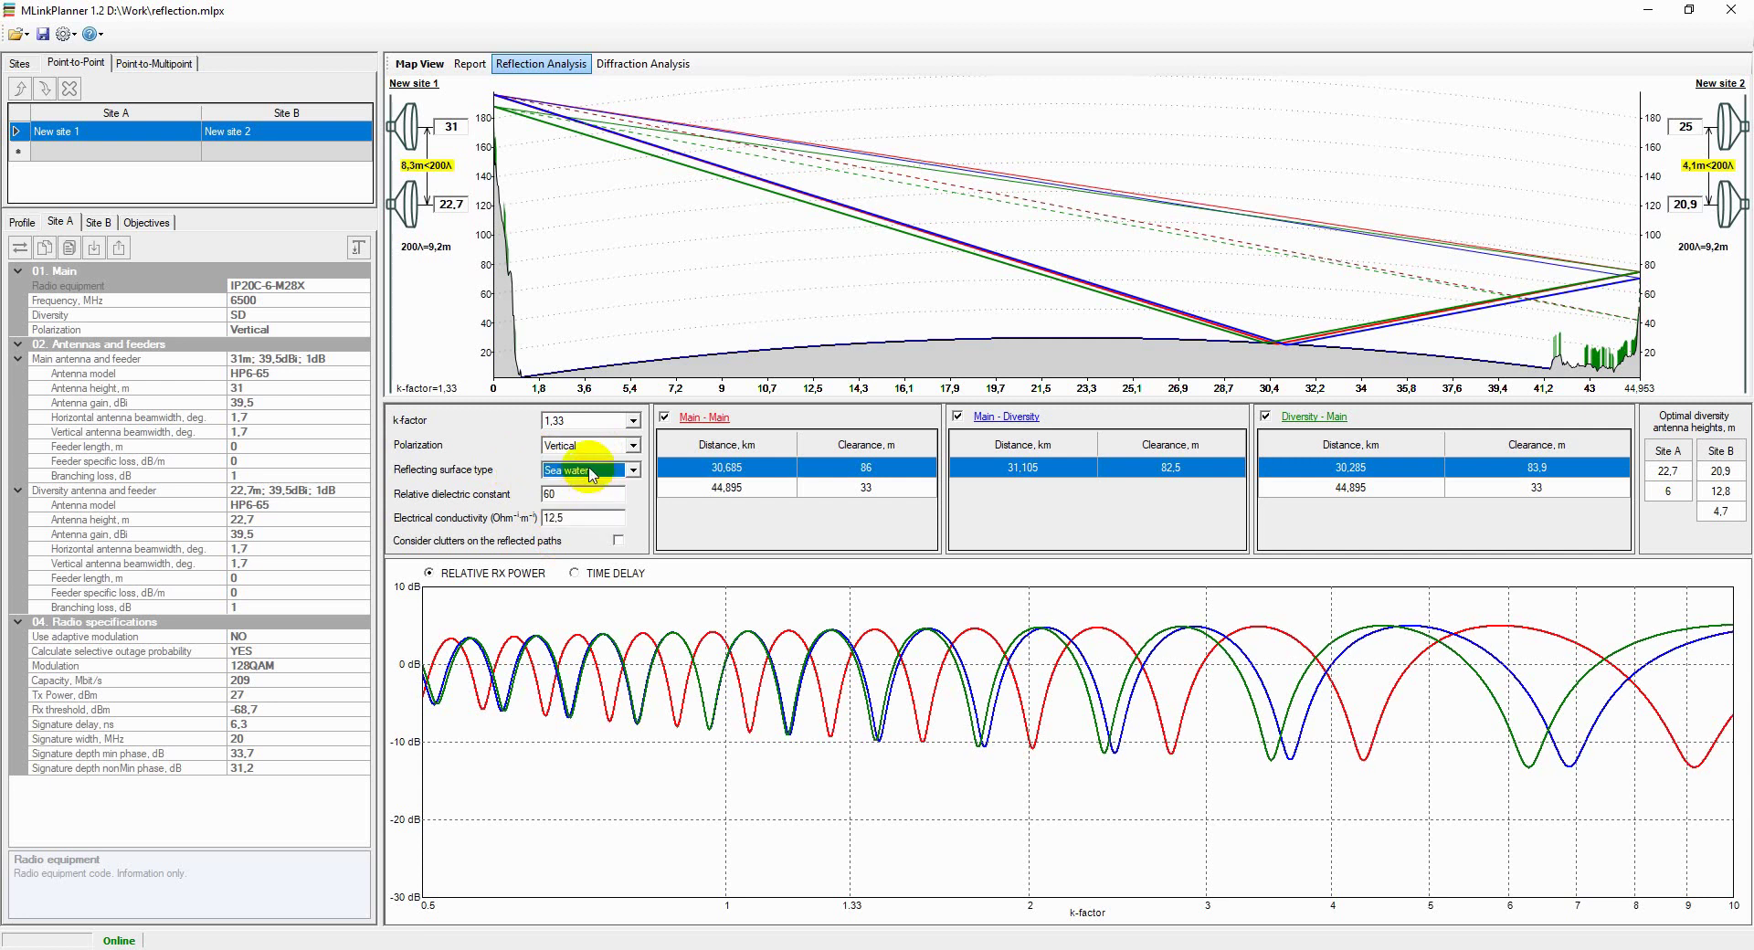
- Try Wet ground and Ice as reflecting surfaces, then return to Sea water
{"action": "left_click", "coordinate": [589, 471]}
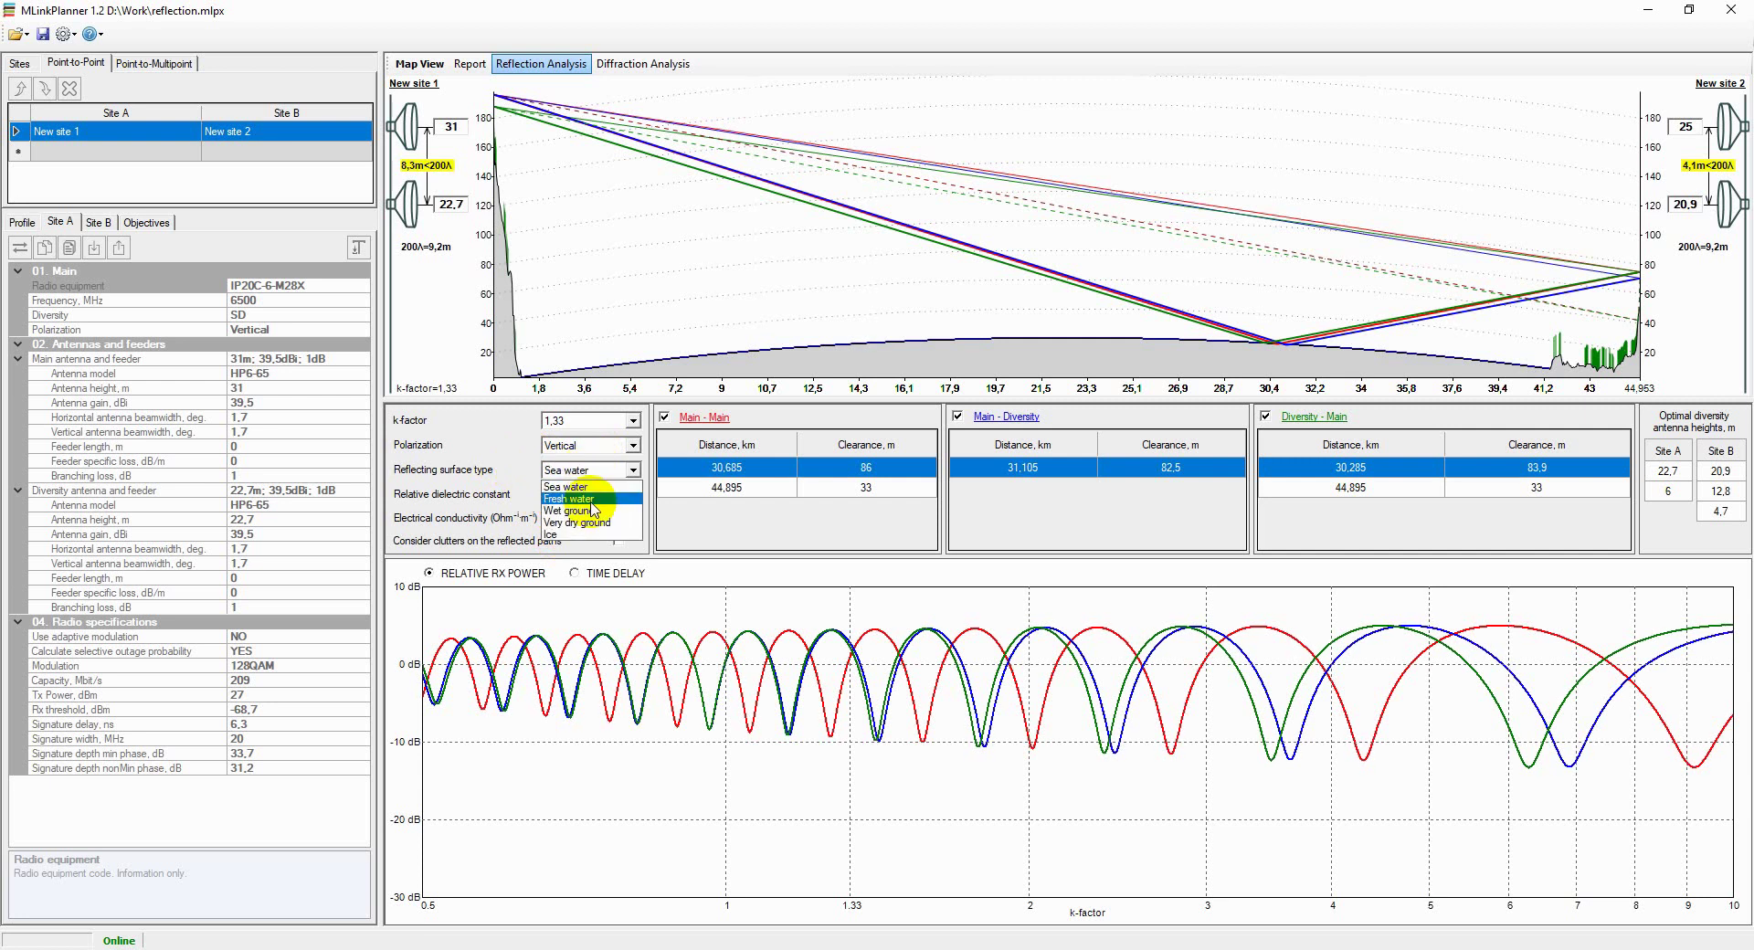
{"action": "left_click", "coordinate": [586, 507]}
{"action": "left_click", "coordinate": [593, 476]}
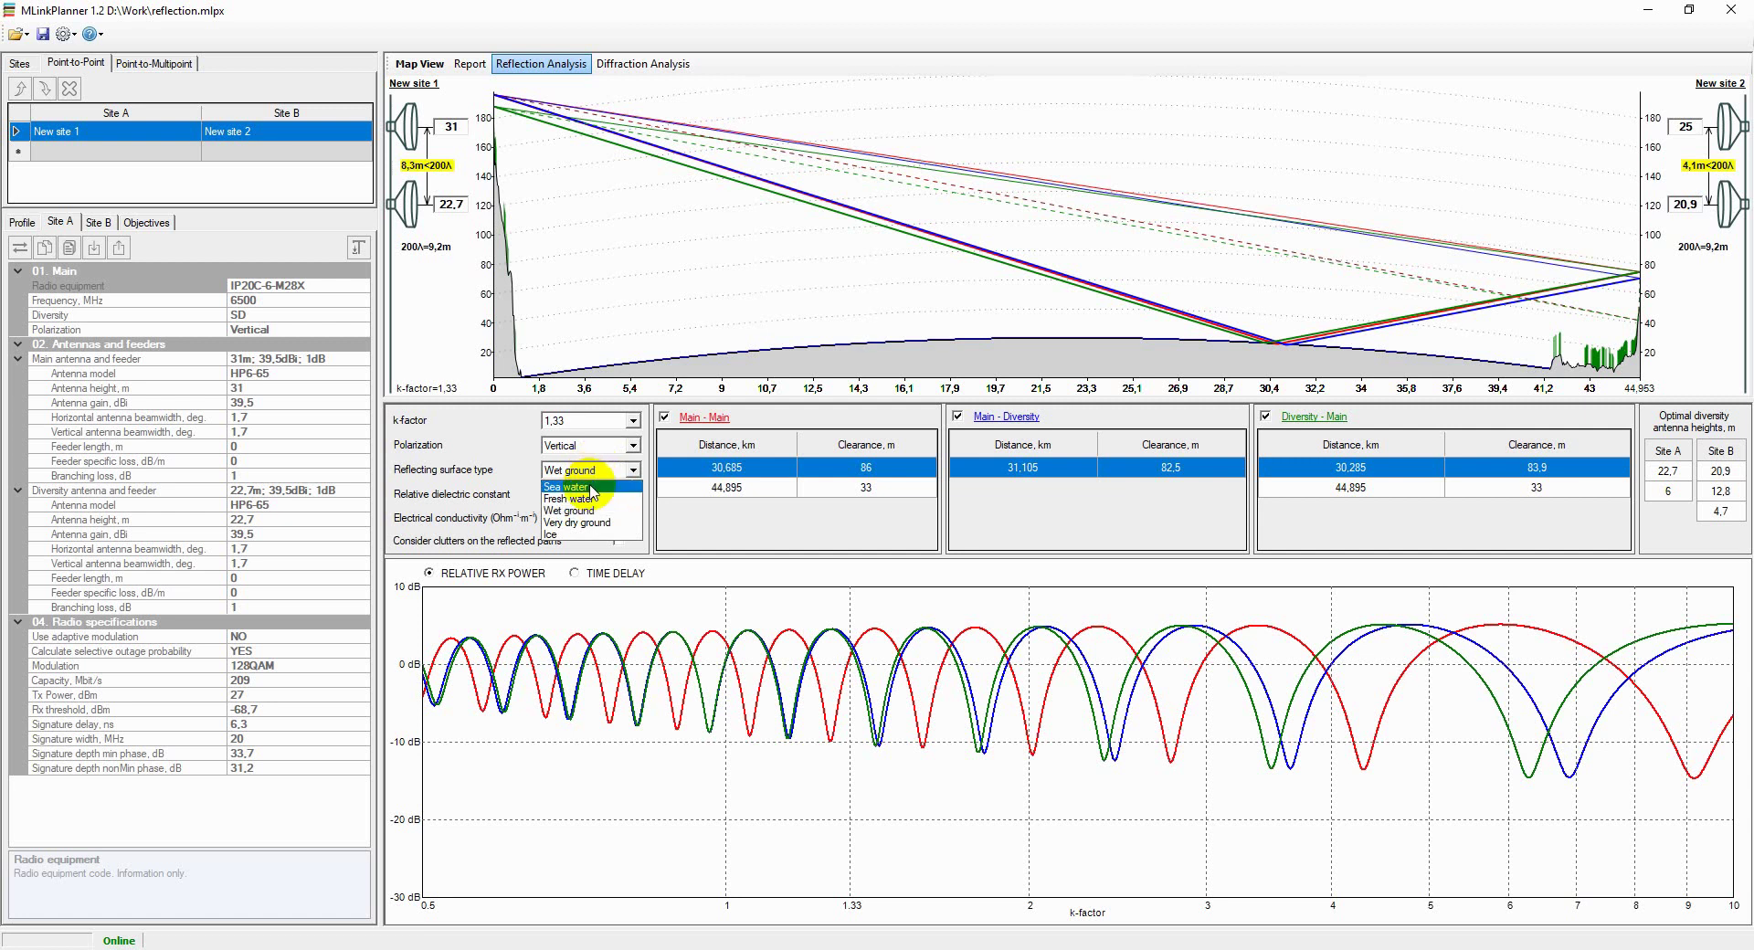
{"action": "left_click", "coordinate": [571, 535]}
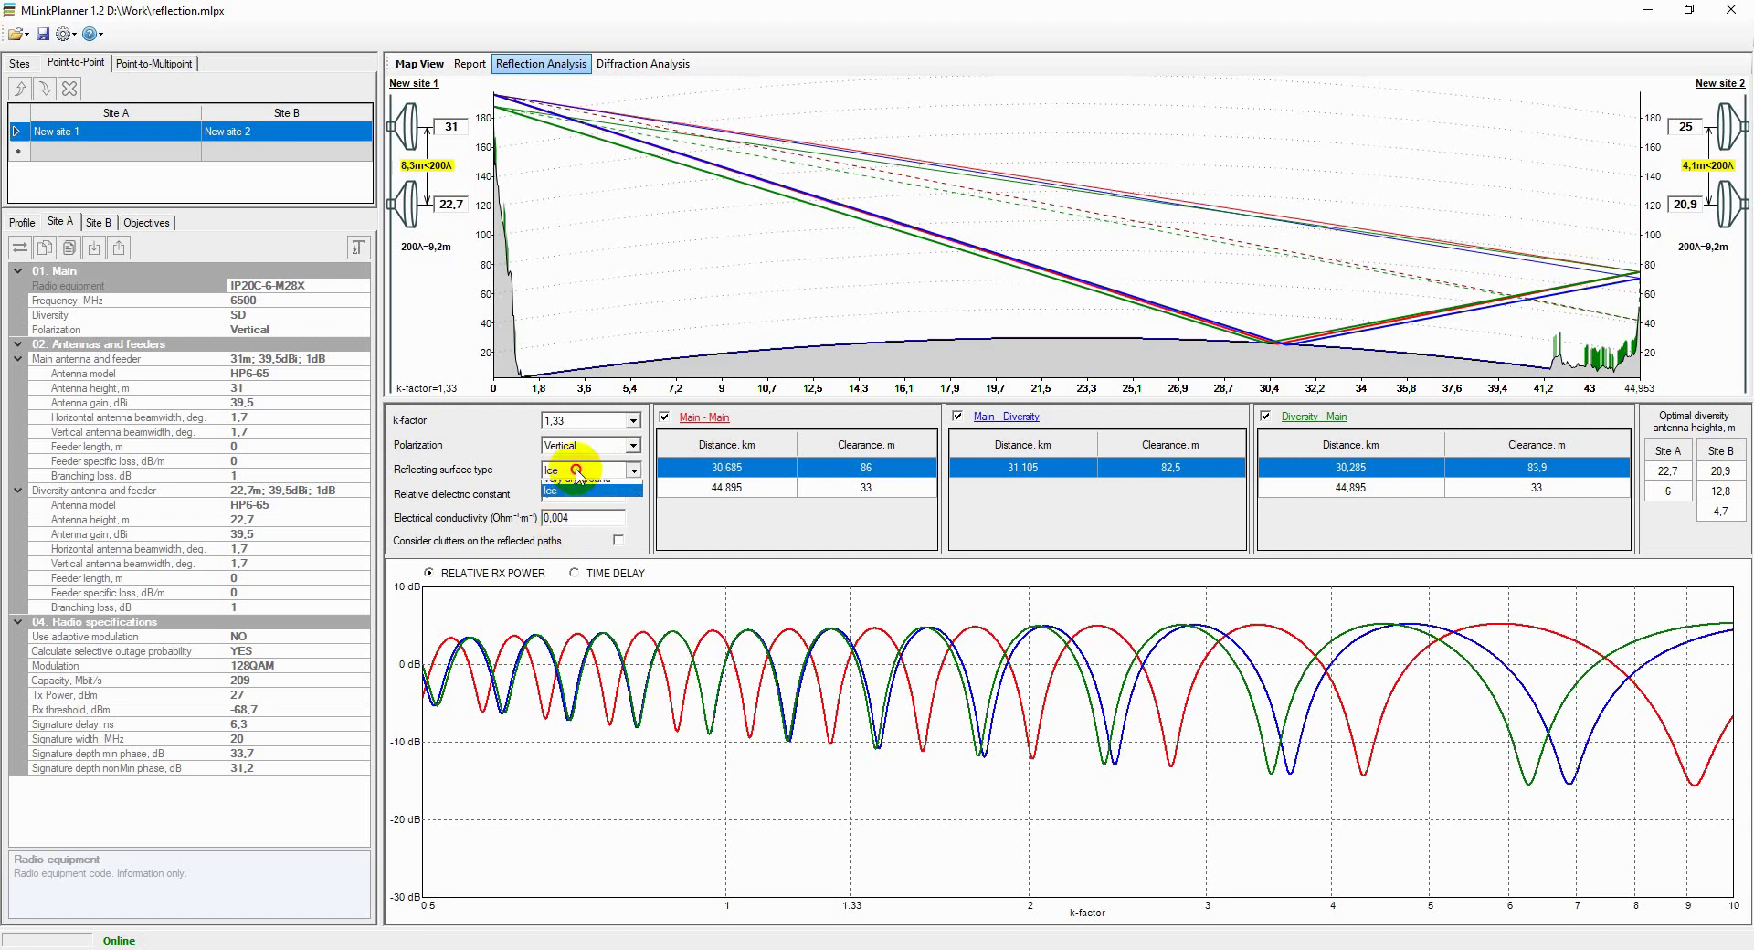
{"action": "left_click", "coordinate": [585, 469]}
{"action": "left_click", "coordinate": [580, 488]}
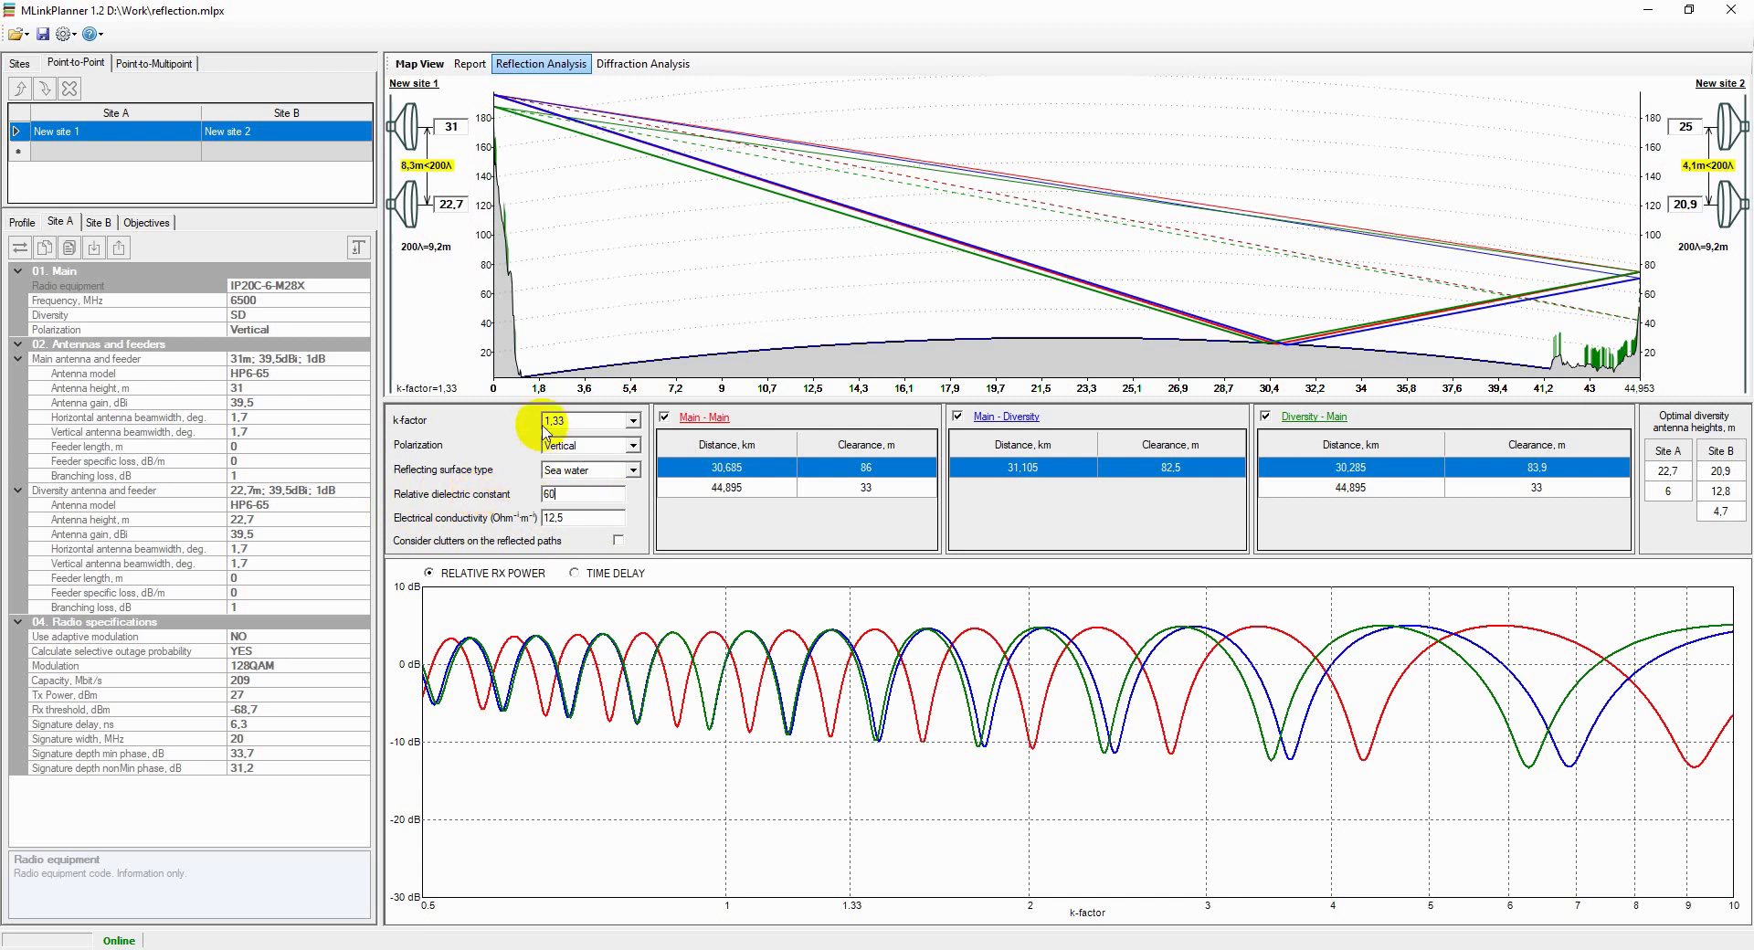
{"action": "left_click", "coordinate": [619, 541]}
{"action": "left_click", "coordinate": [619, 541]}
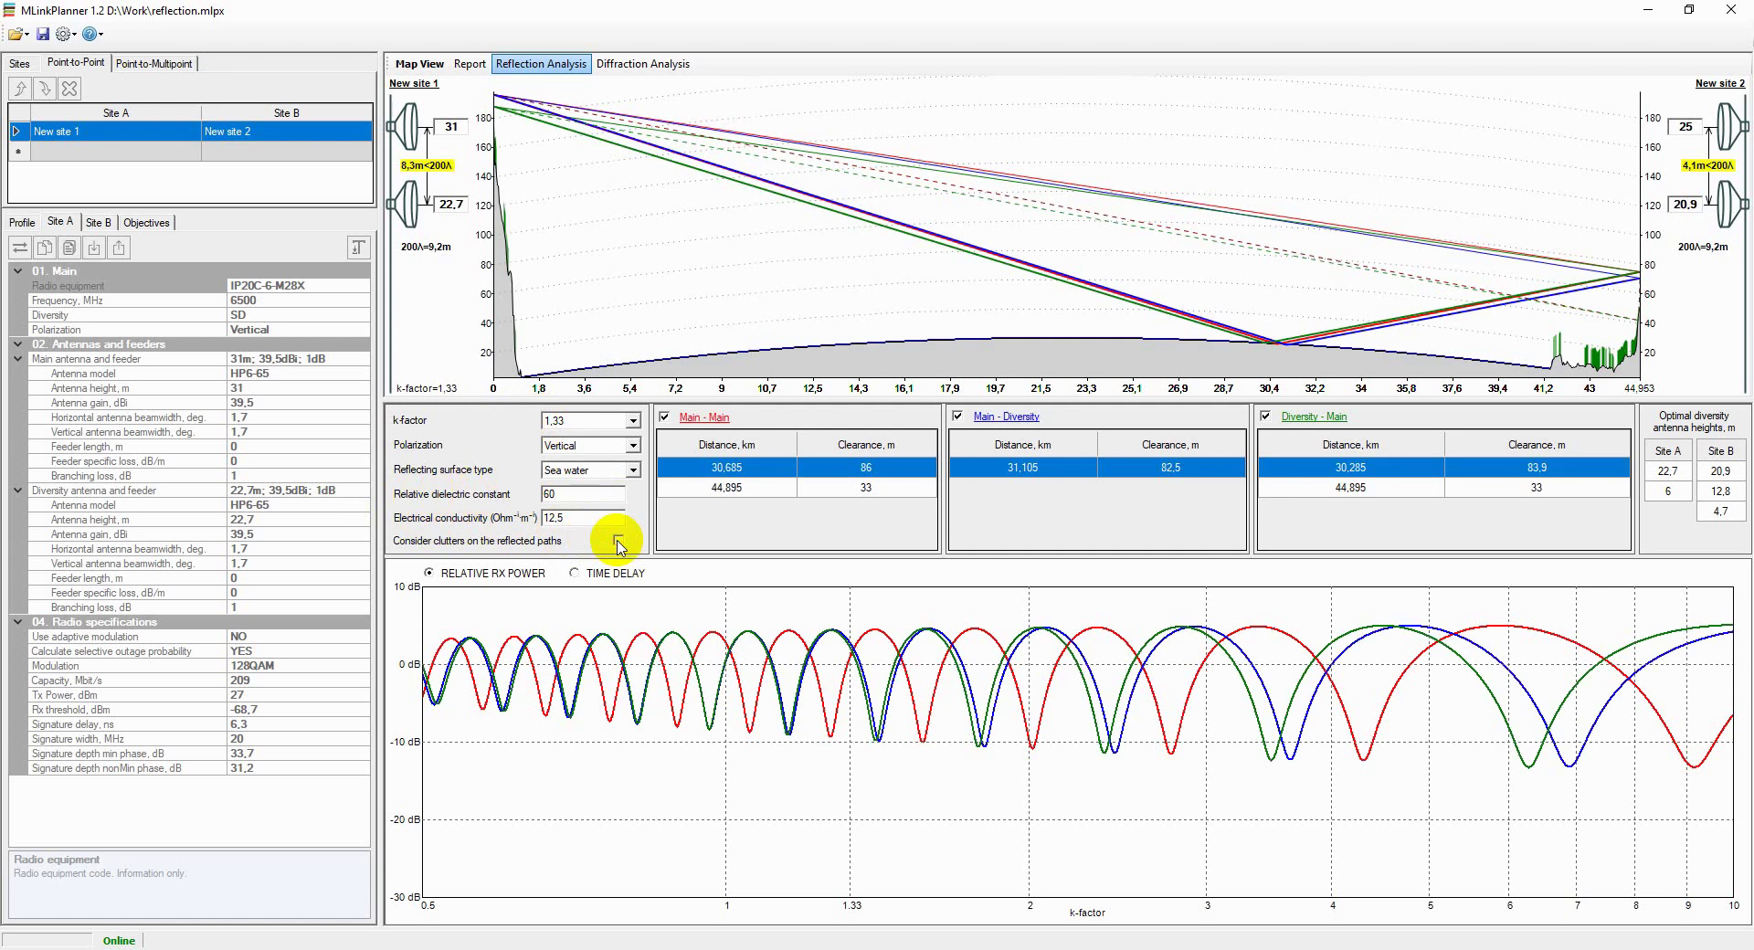
{"action": "left_click", "coordinate": [618, 541]}
{"action": "left_click", "coordinate": [619, 541]}
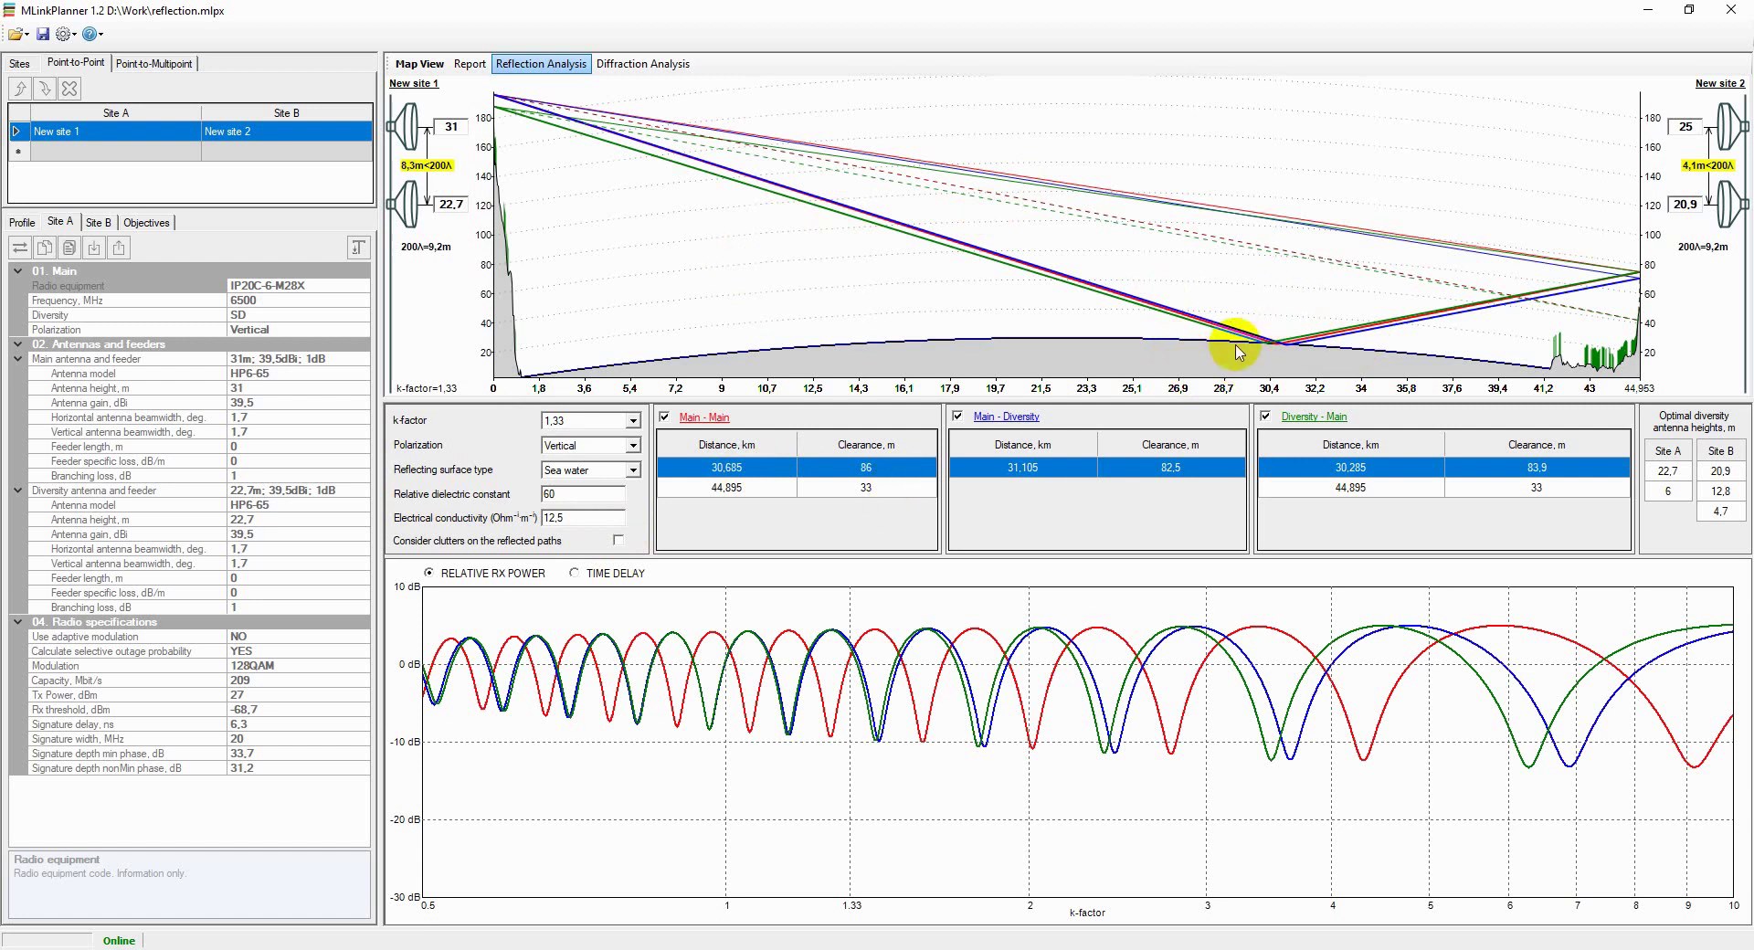
{"action": "left_click", "coordinate": [760, 487]}
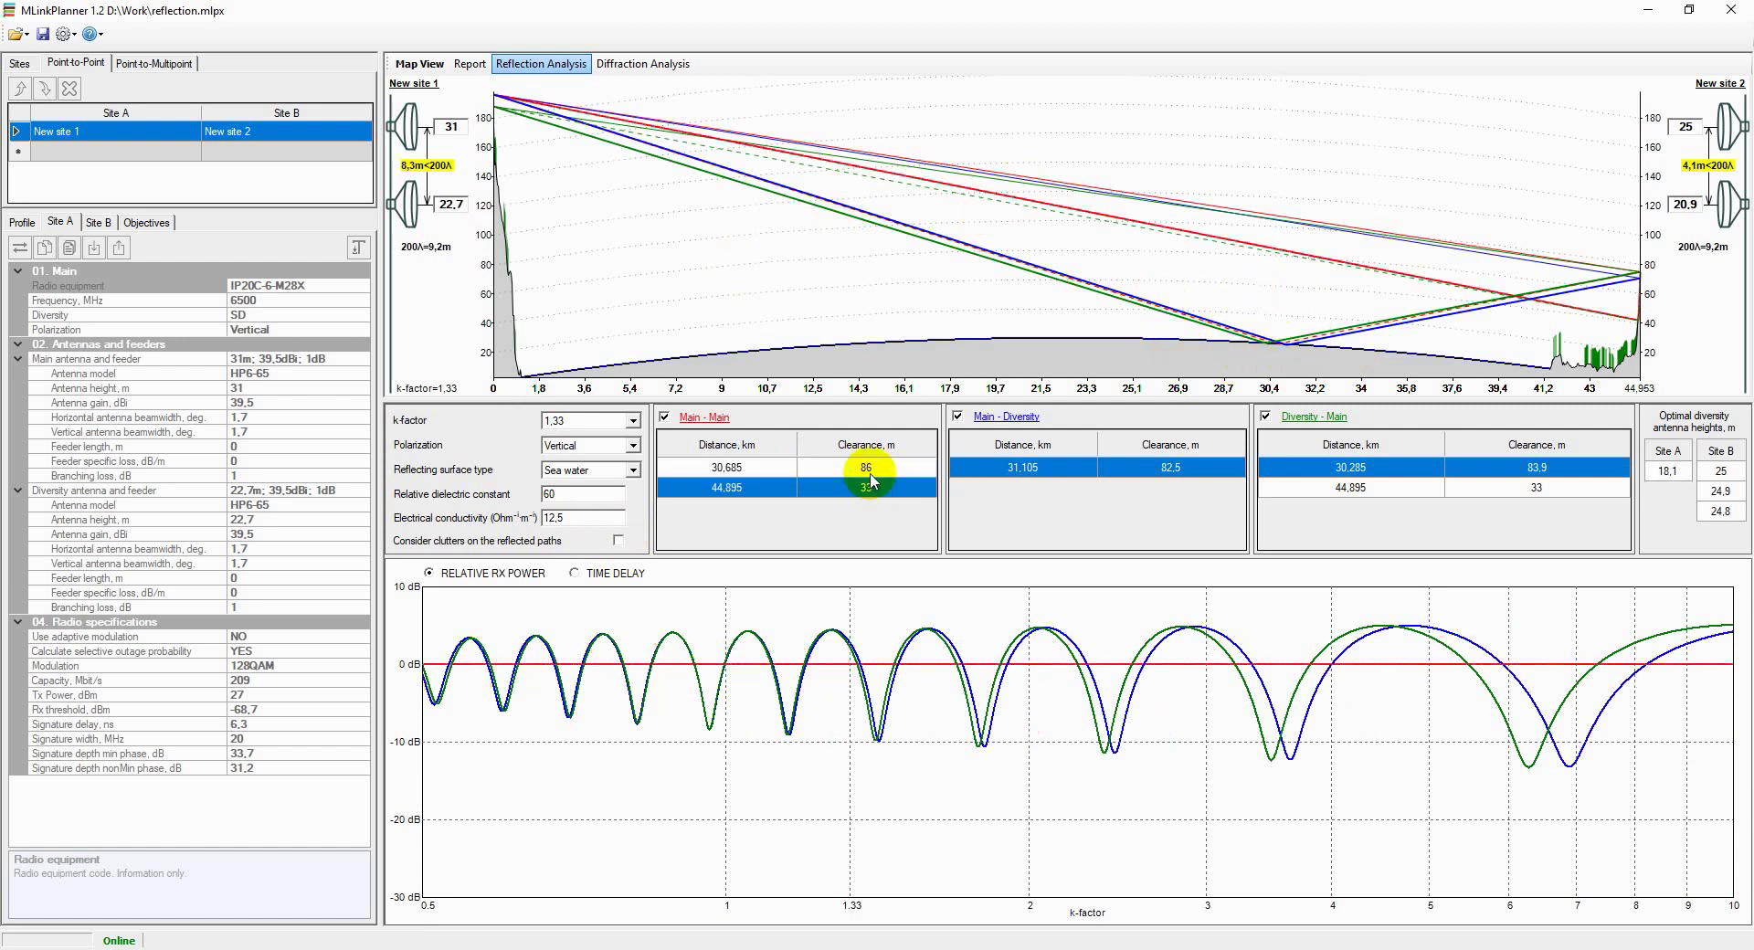
{"action": "left_click", "coordinate": [873, 468]}
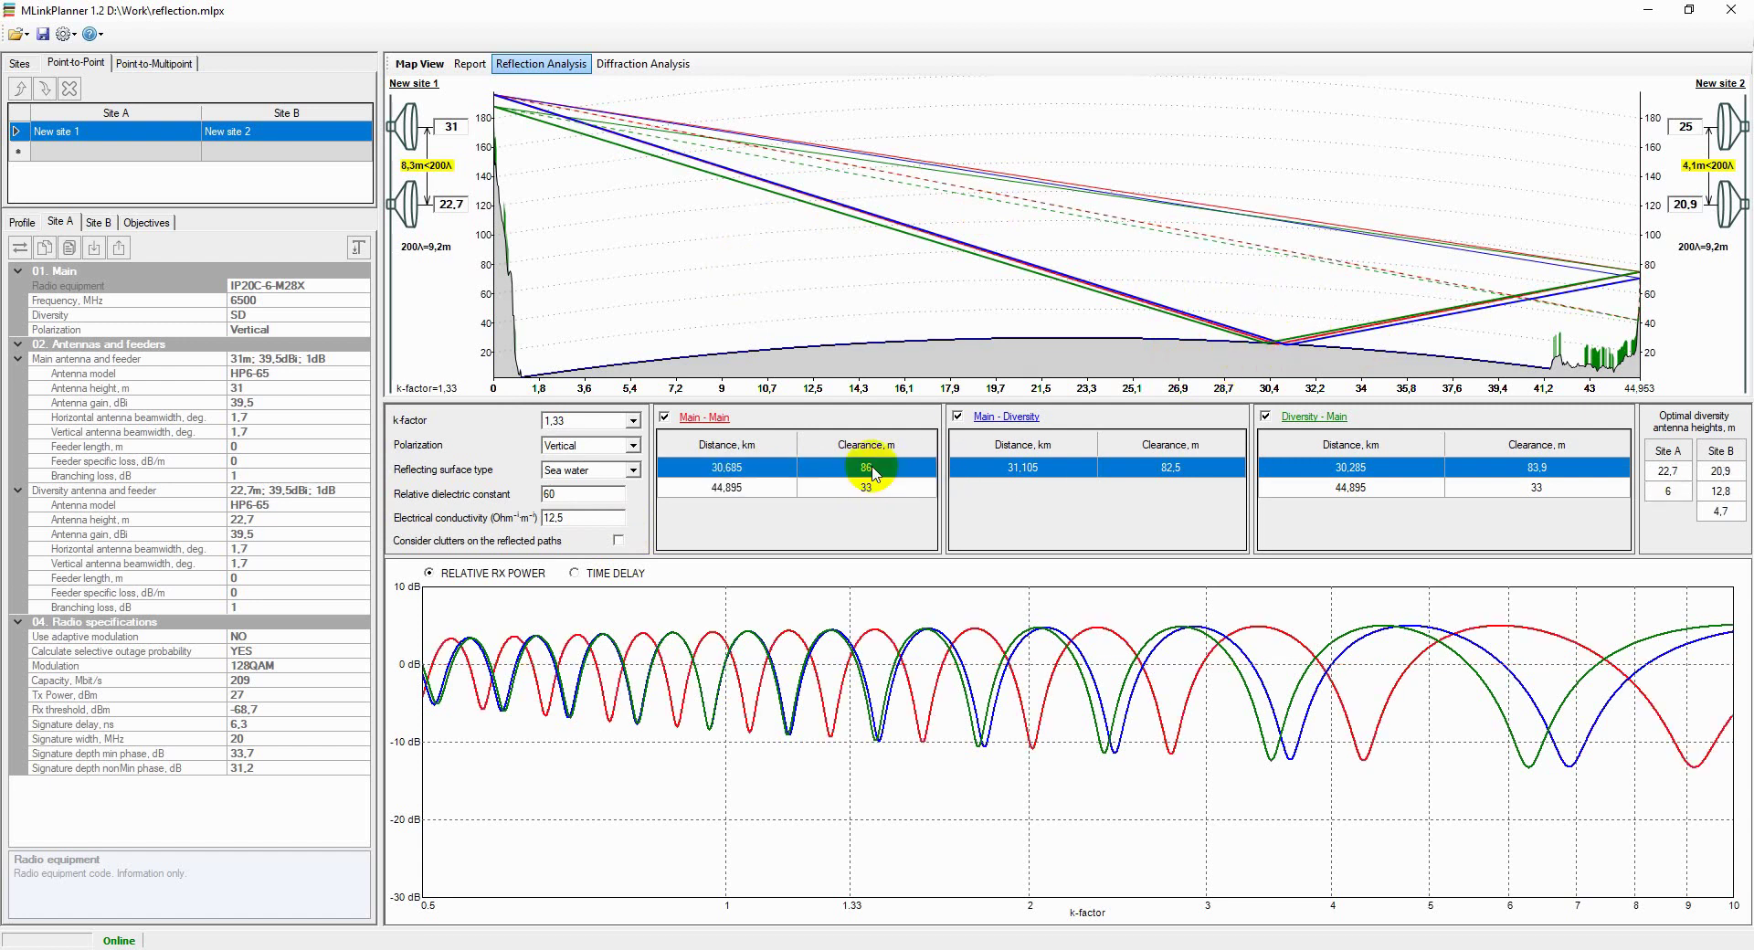
{"action": "left_click", "coordinate": [1362, 492]}
{"action": "left_click", "coordinate": [1368, 470]}
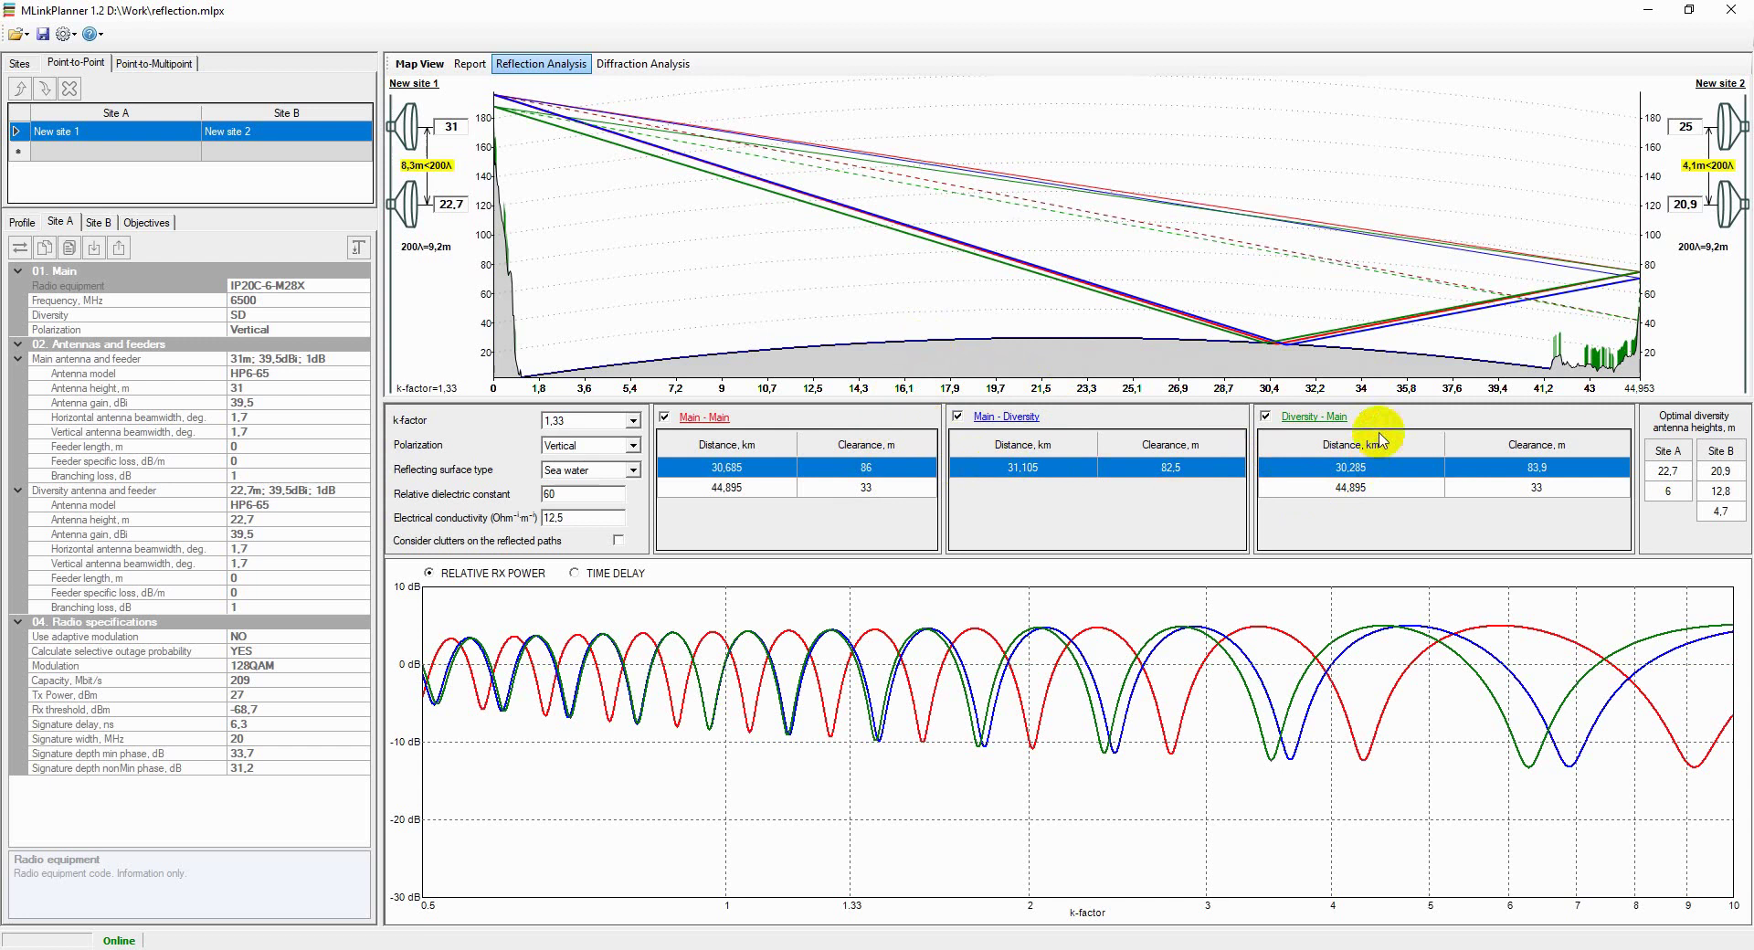
{"action": "left_click", "coordinate": [823, 487]}
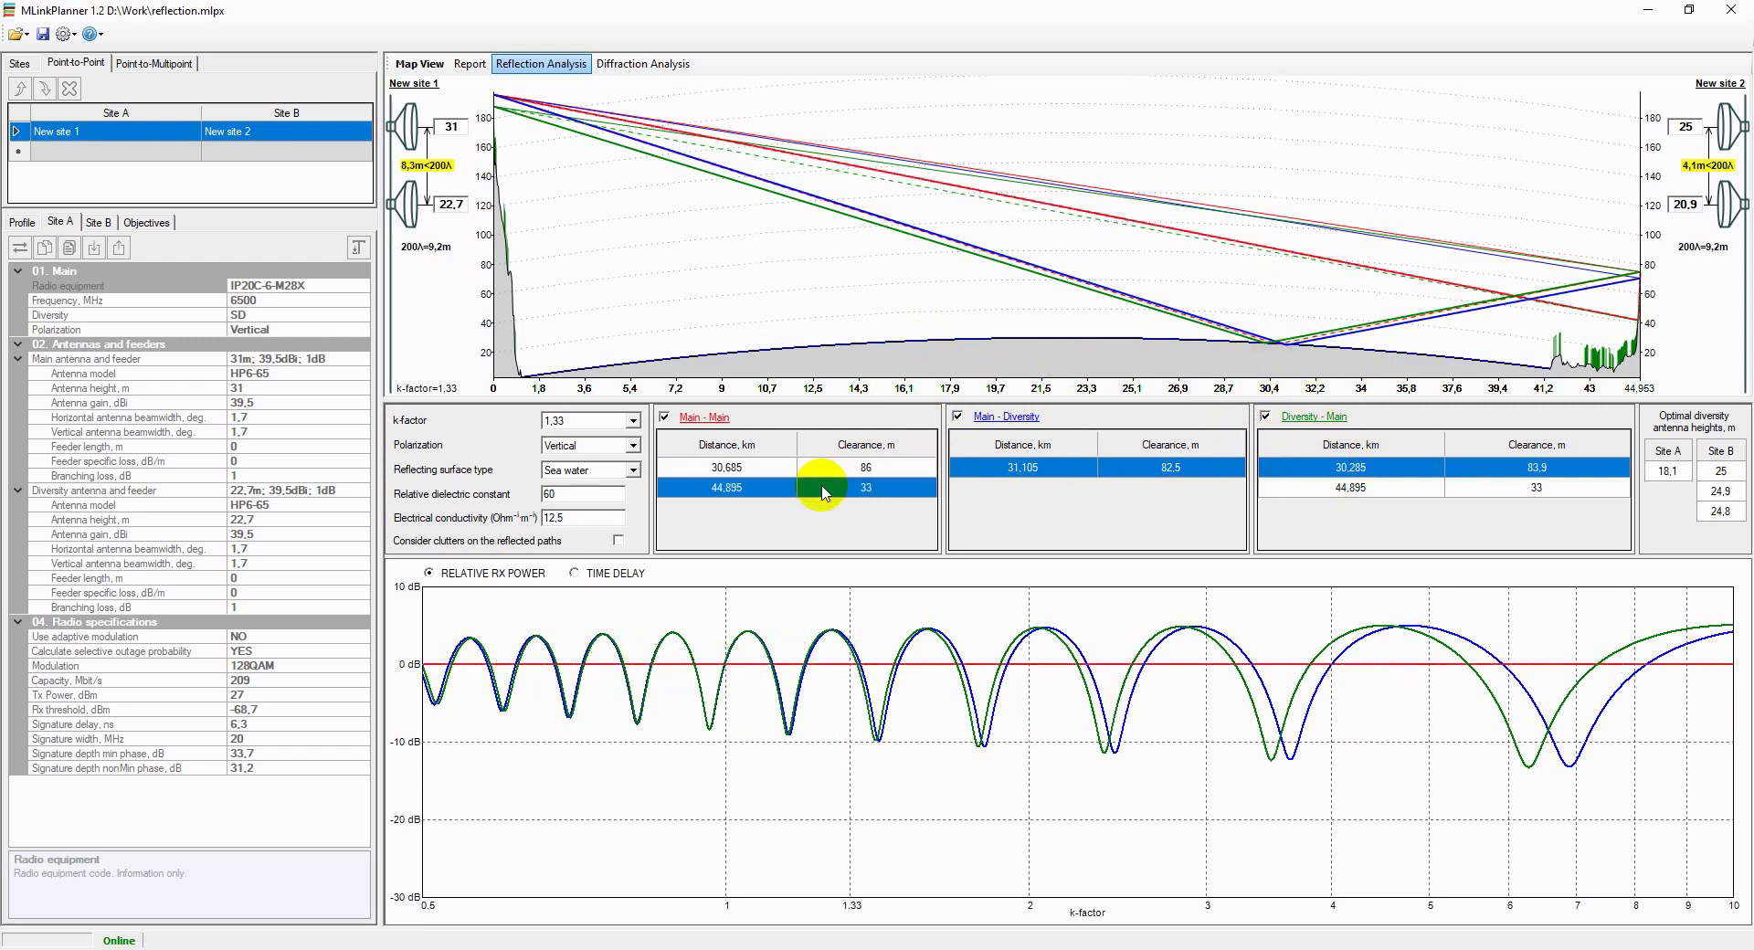
{"action": "left_click", "coordinate": [828, 468]}
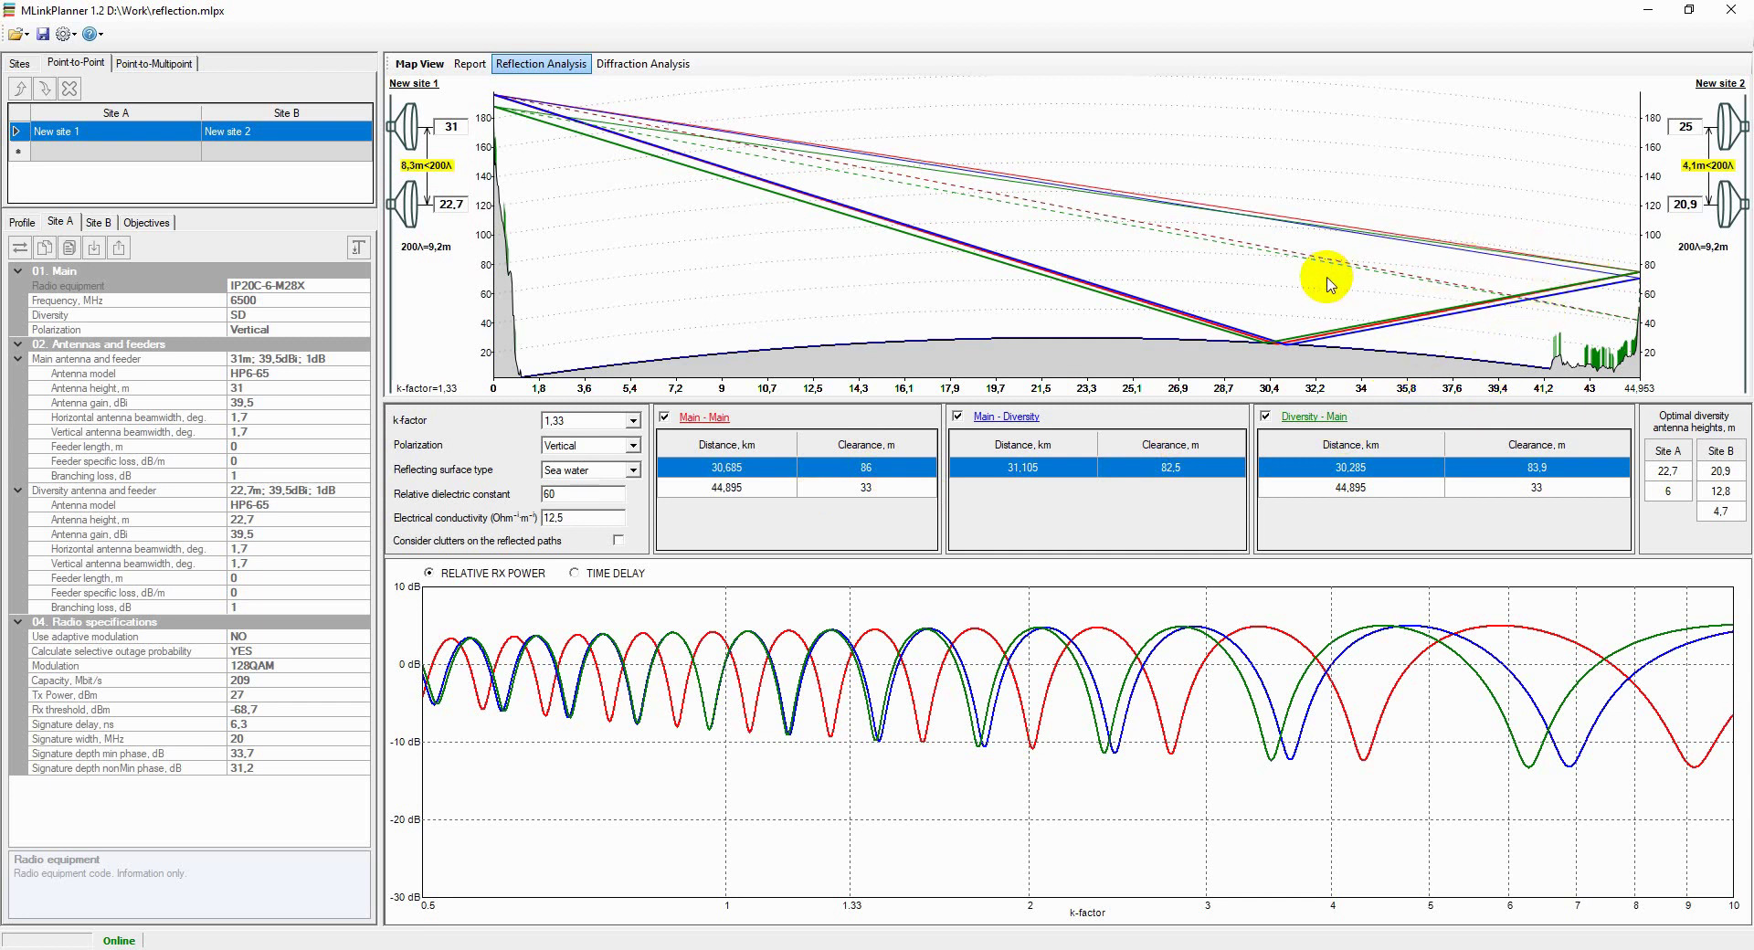
- Use k-factor 10, inspect the 44 km and 32 km reflection points, then plot time delay
{"action": "left_click", "coordinate": [603, 423]}
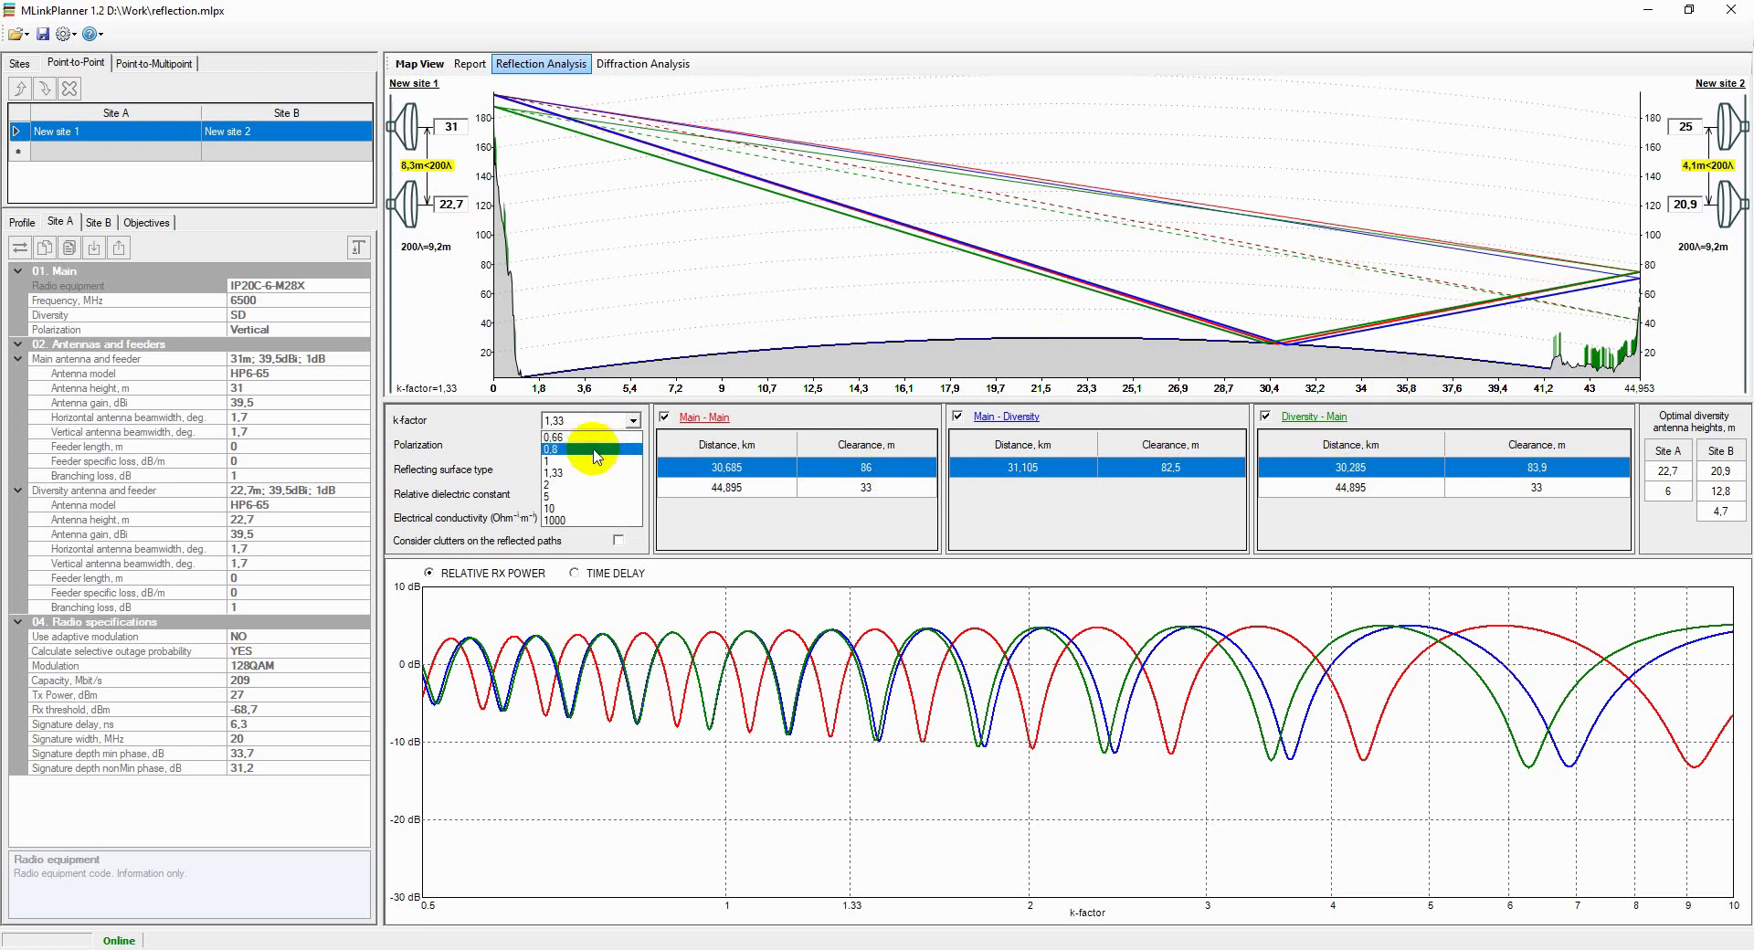
{"action": "left_click", "coordinate": [589, 508]}
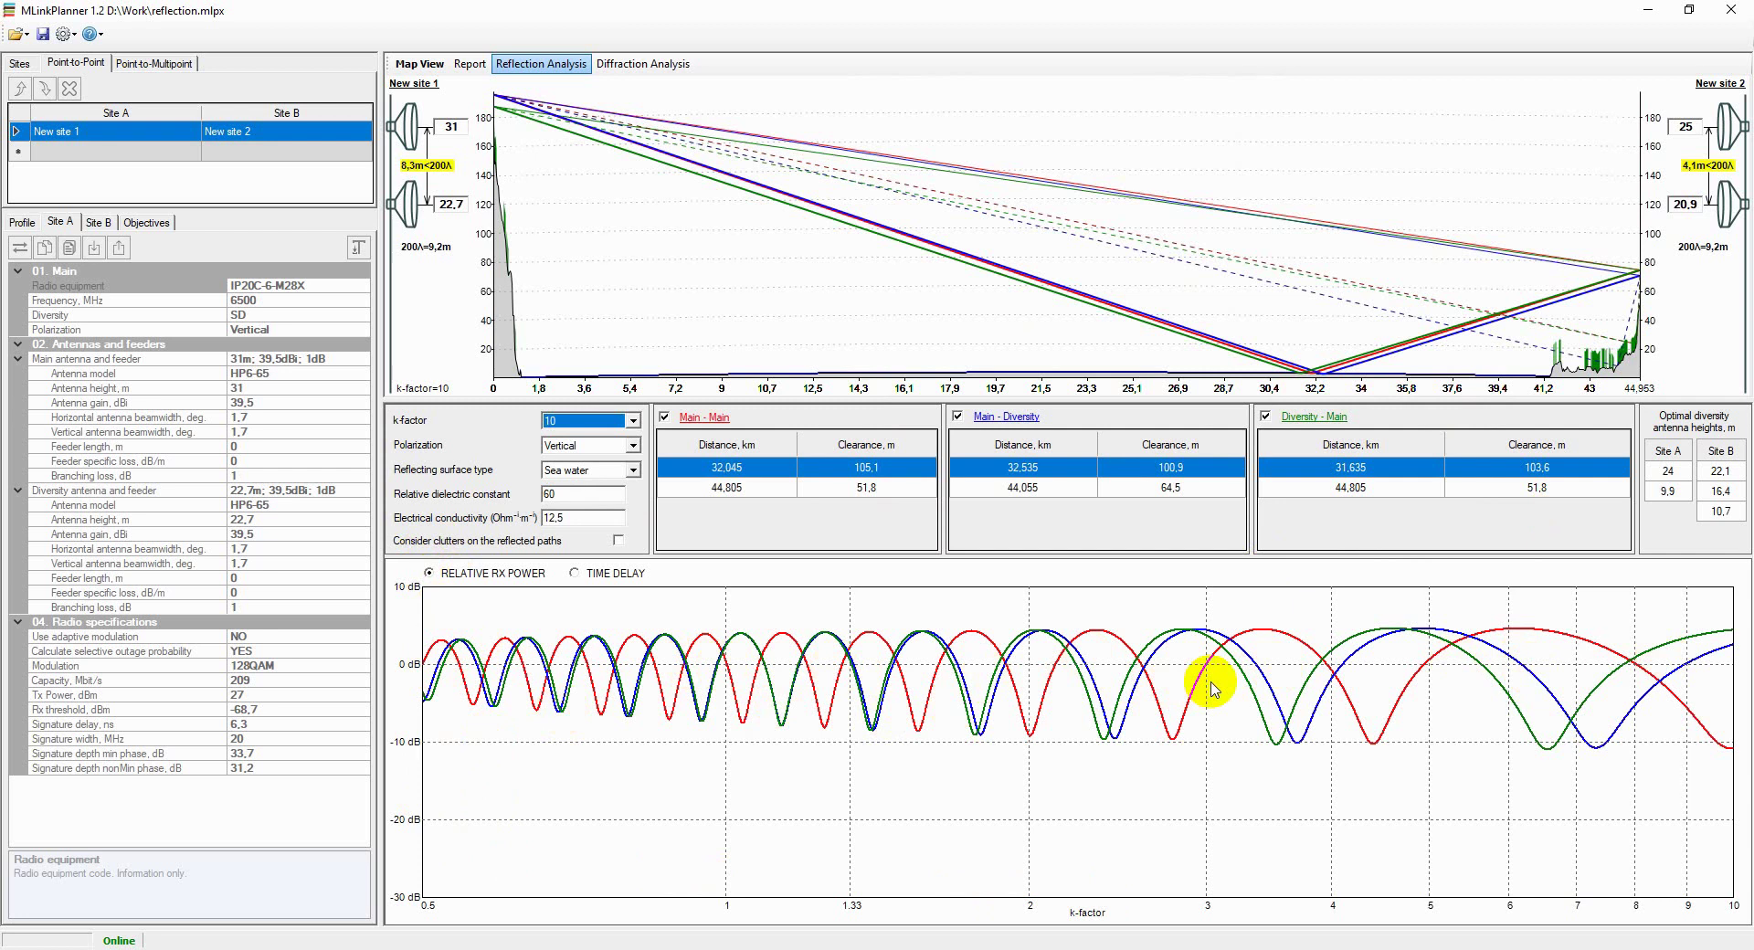
{"action": "left_click", "coordinate": [888, 488]}
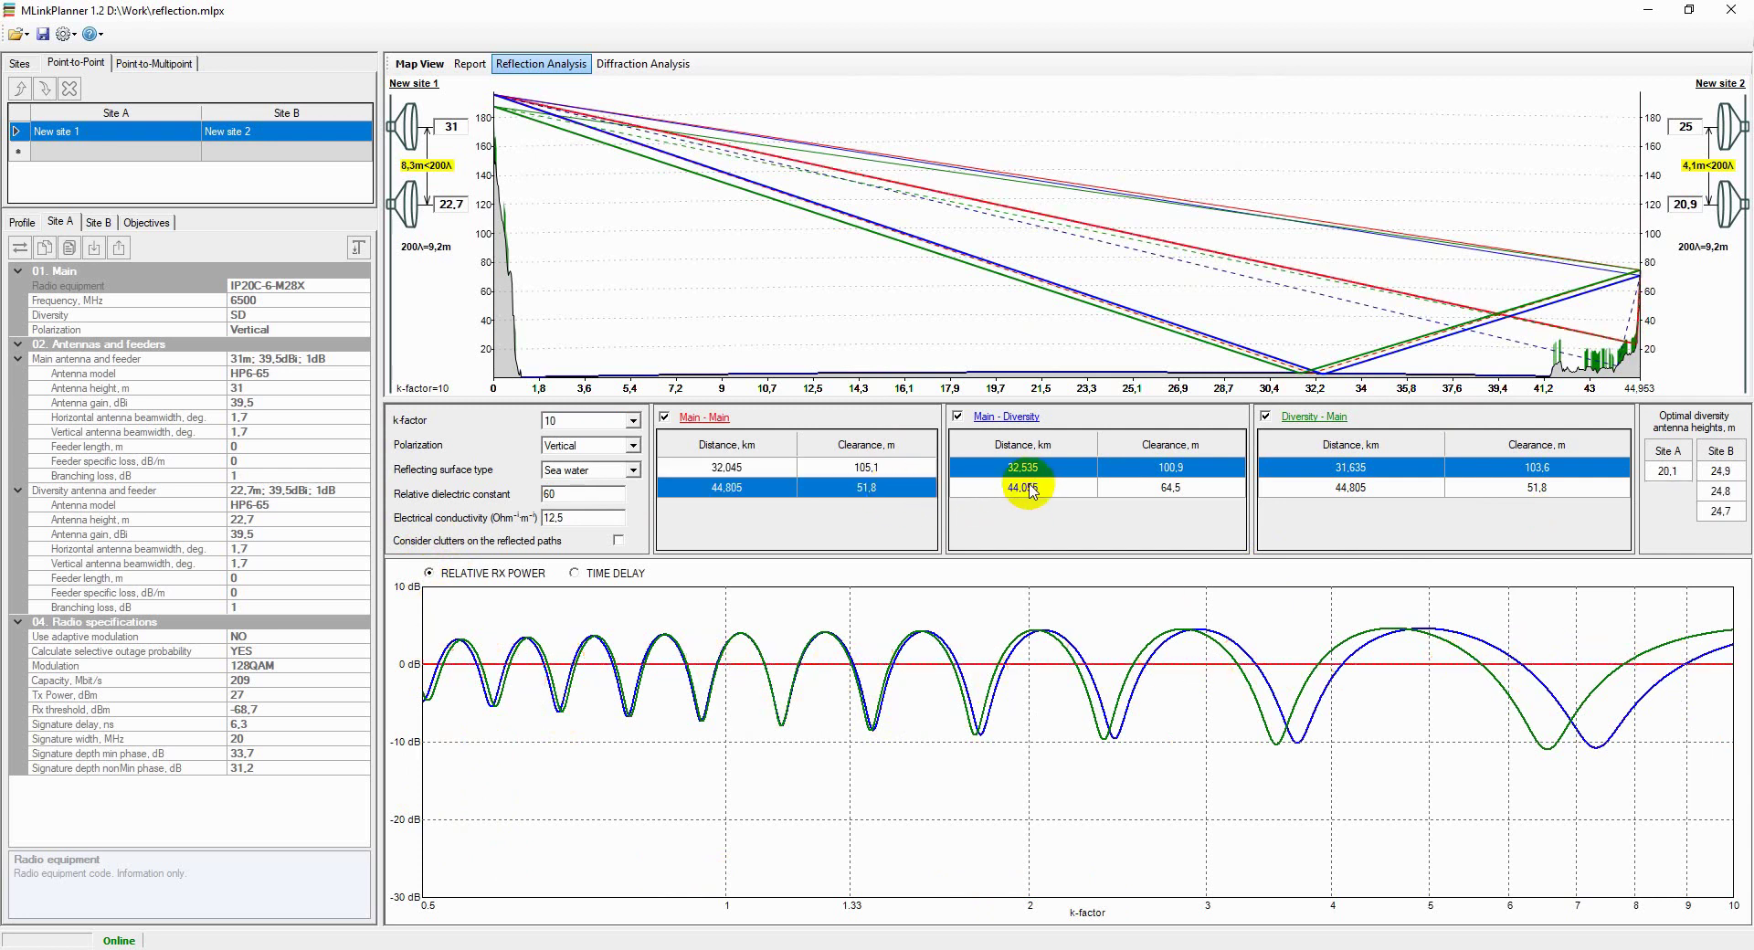
{"action": "left_click", "coordinate": [1038, 487]}
{"action": "left_click", "coordinate": [877, 467]}
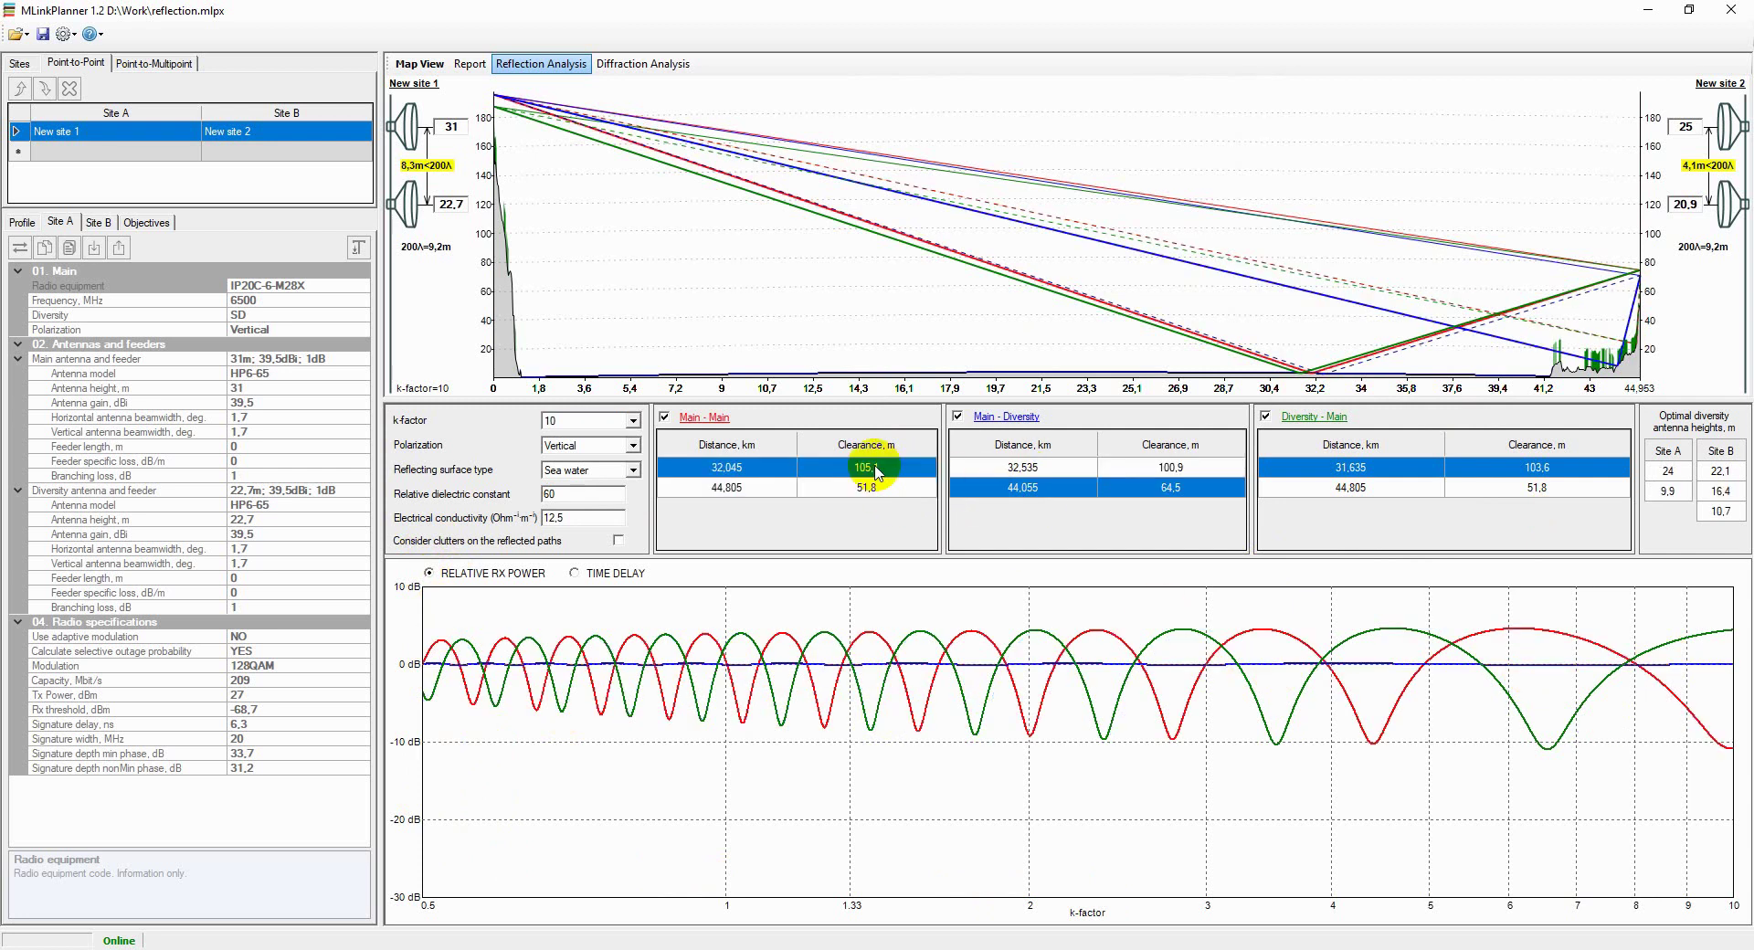
{"action": "left_click", "coordinate": [1037, 468]}
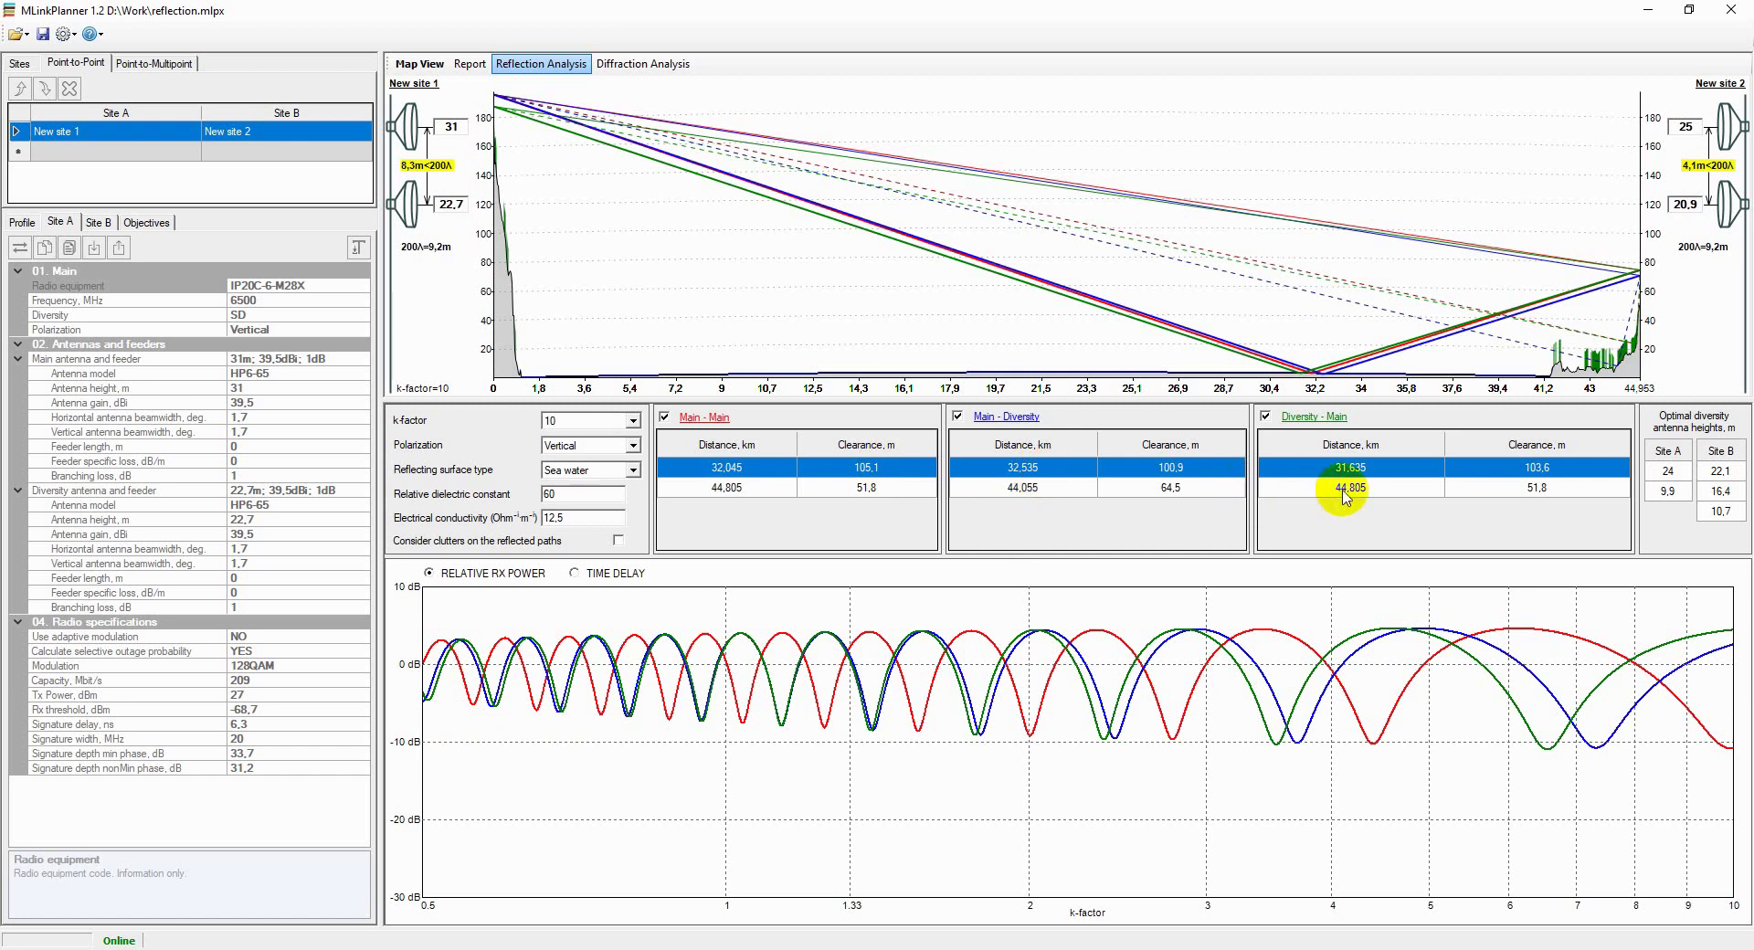
{"action": "left_click", "coordinate": [601, 578]}
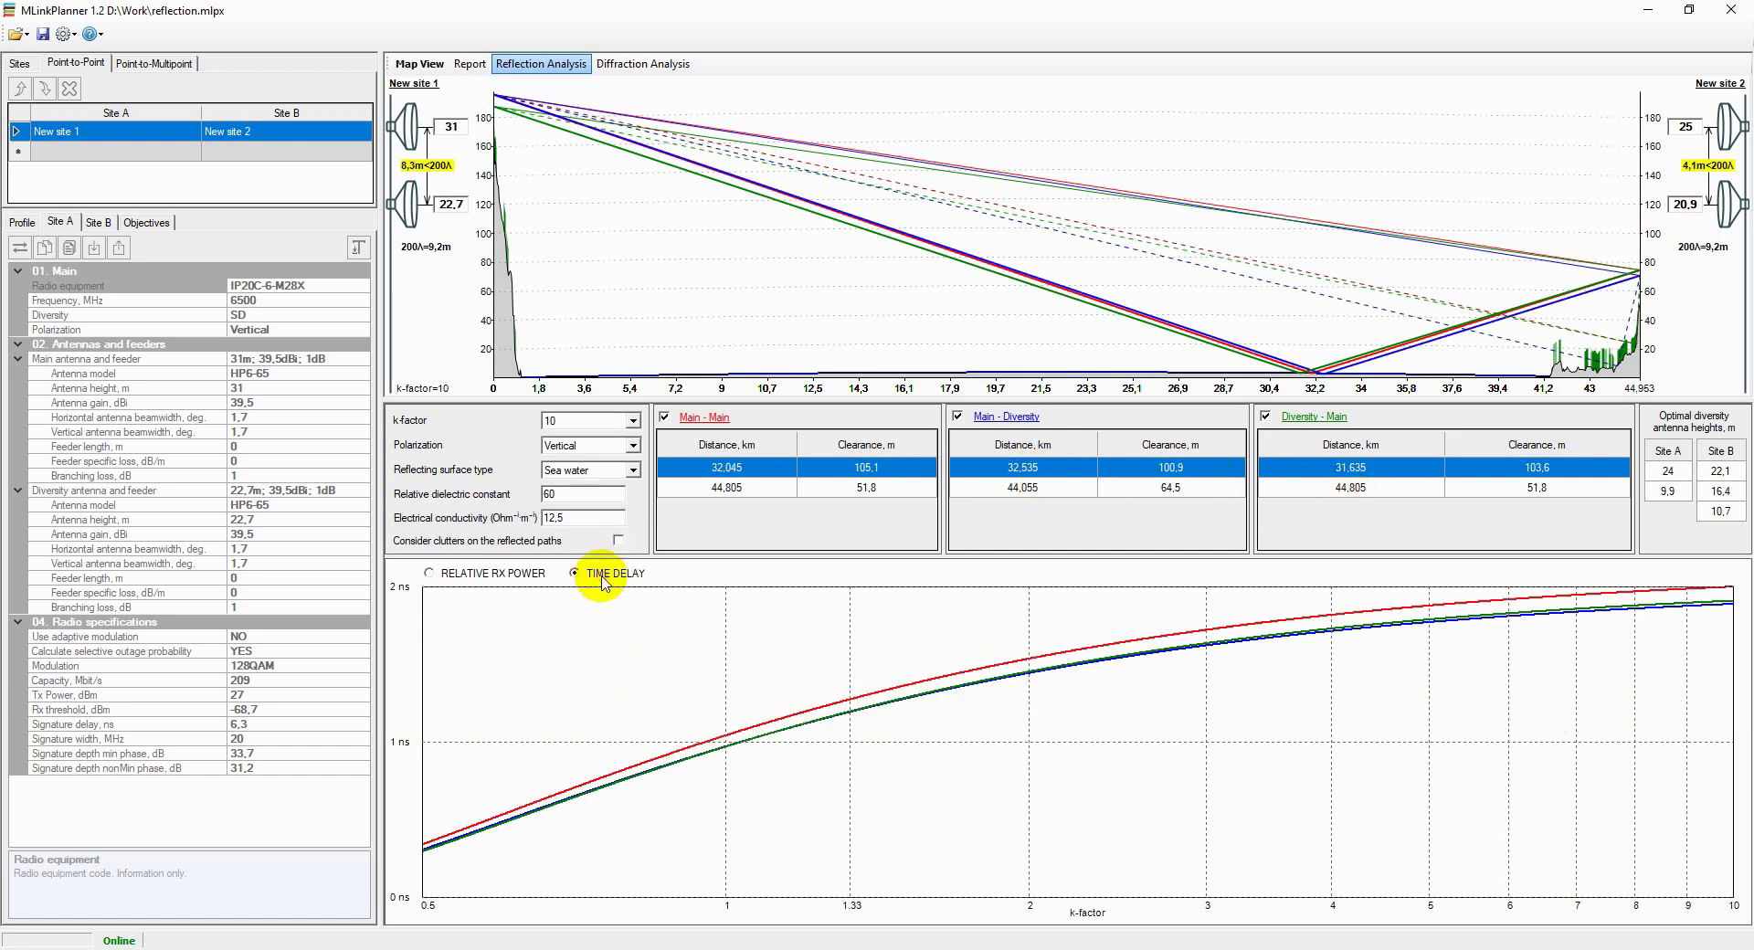
- Compare the time-delay and relative Rx power plots, finishing on relative Rx power
{"action": "left_click", "coordinate": [502, 576]}
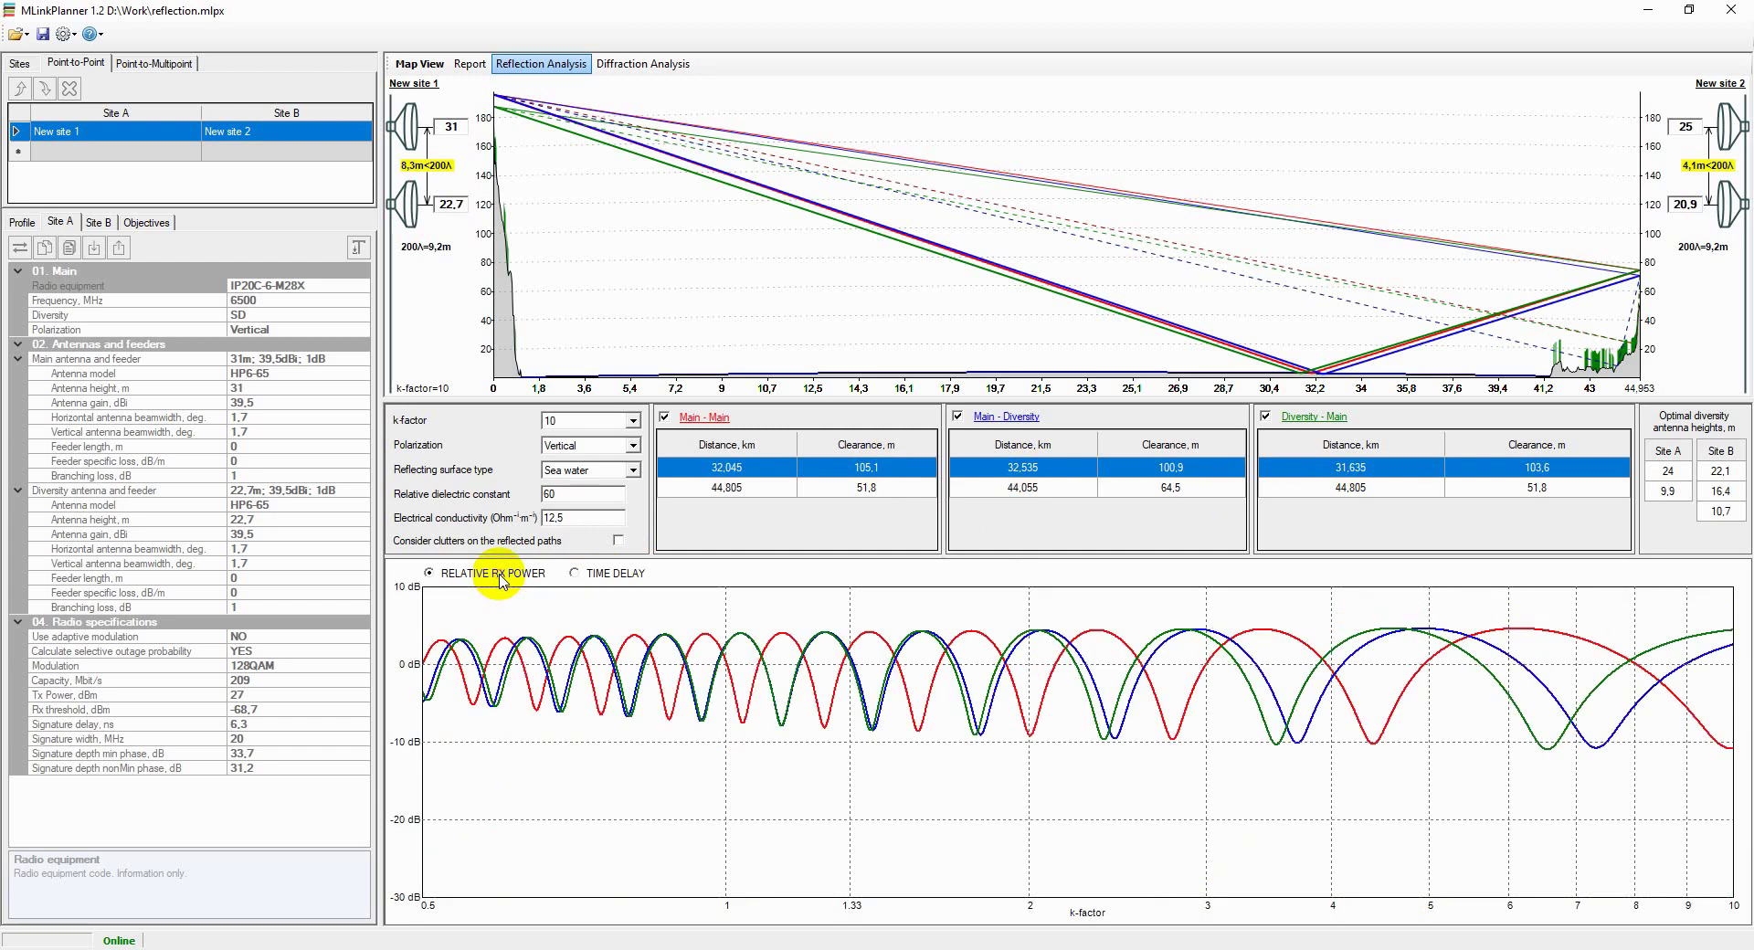
{"action": "left_click", "coordinate": [578, 576]}
{"action": "left_click", "coordinate": [437, 576]}
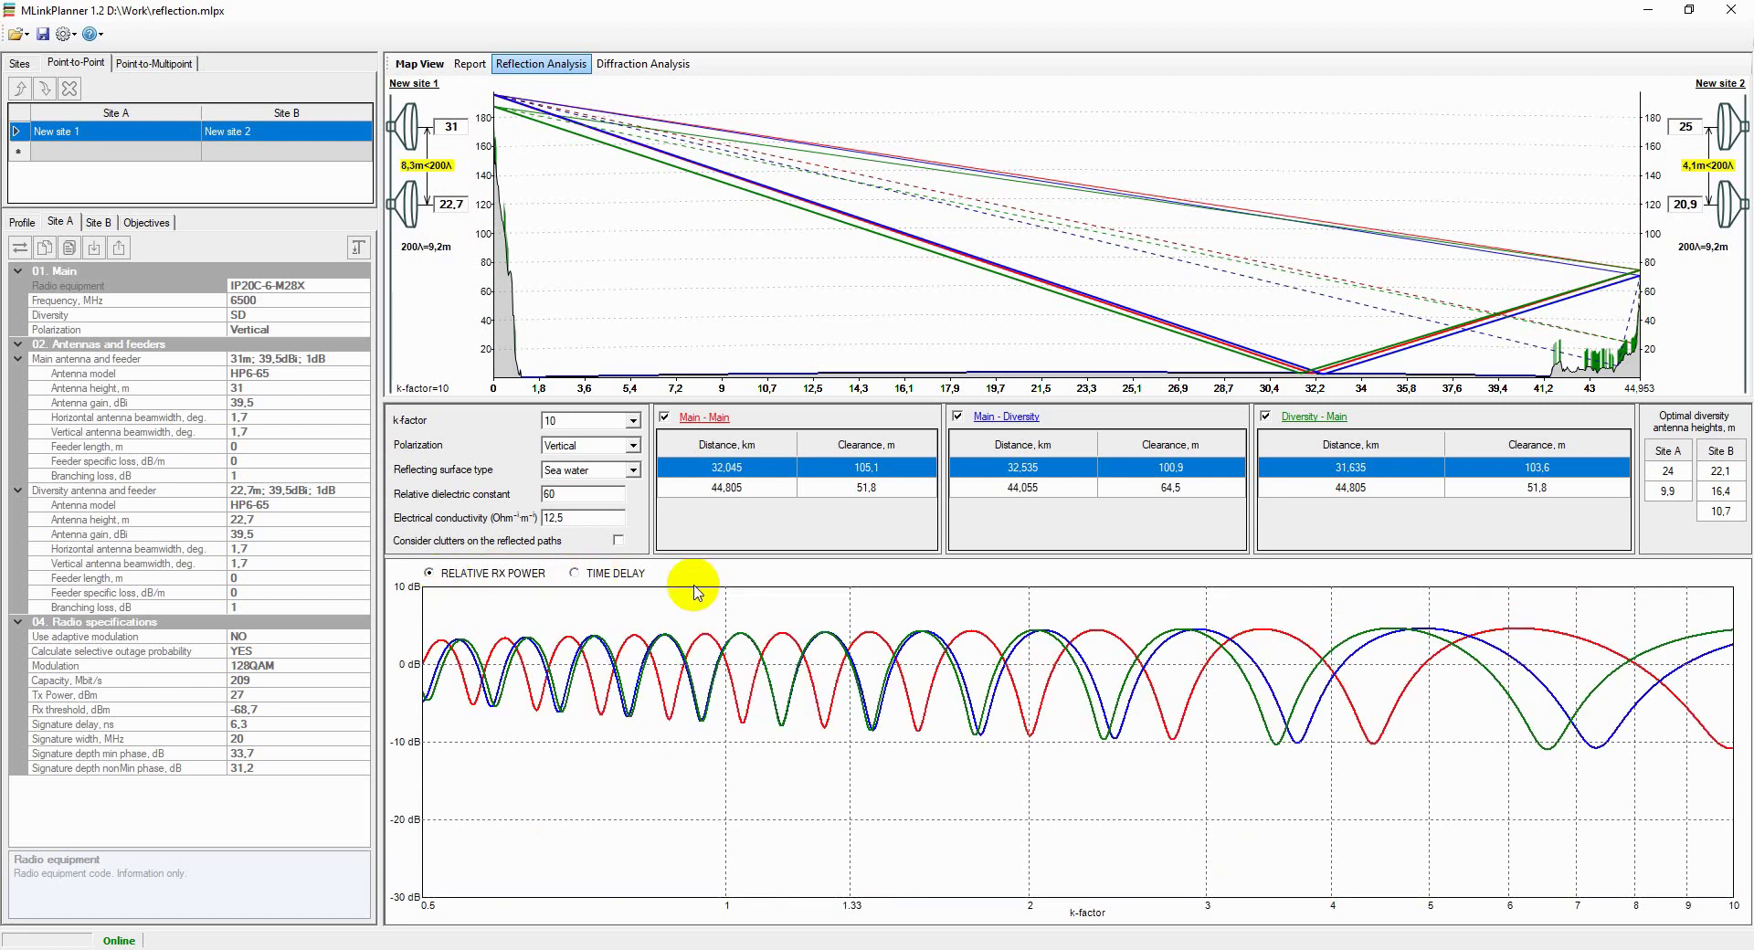
{"action": "left_click", "coordinate": [579, 574]}
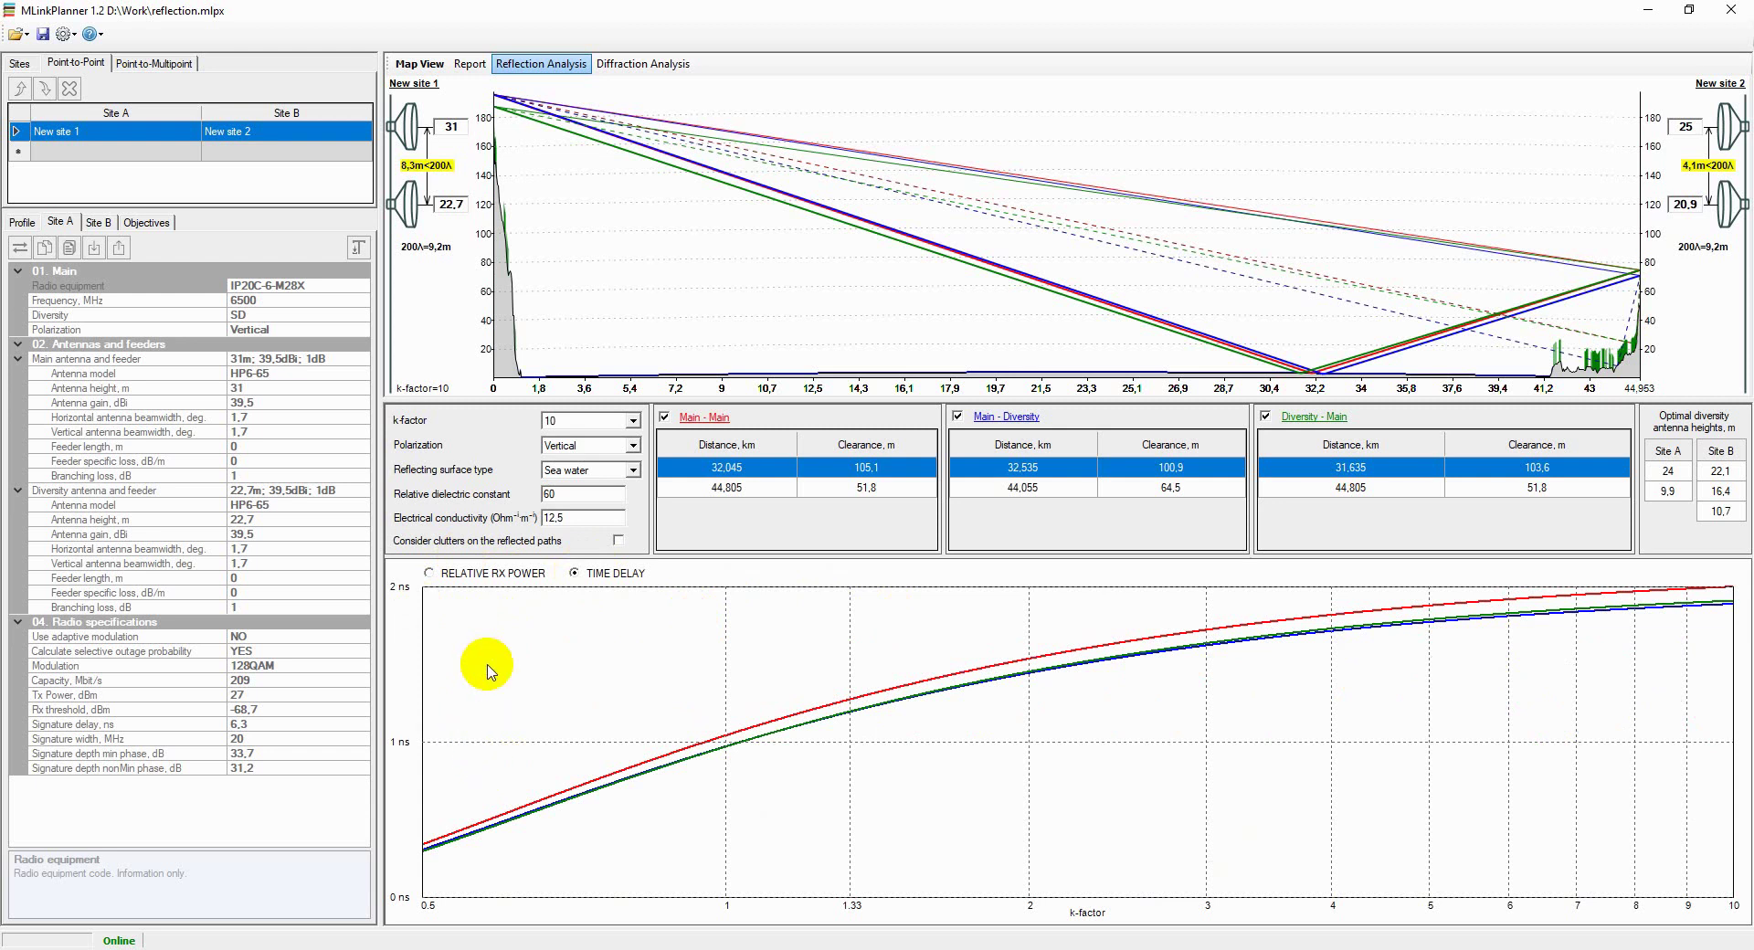
{"action": "left_click", "coordinate": [456, 574]}
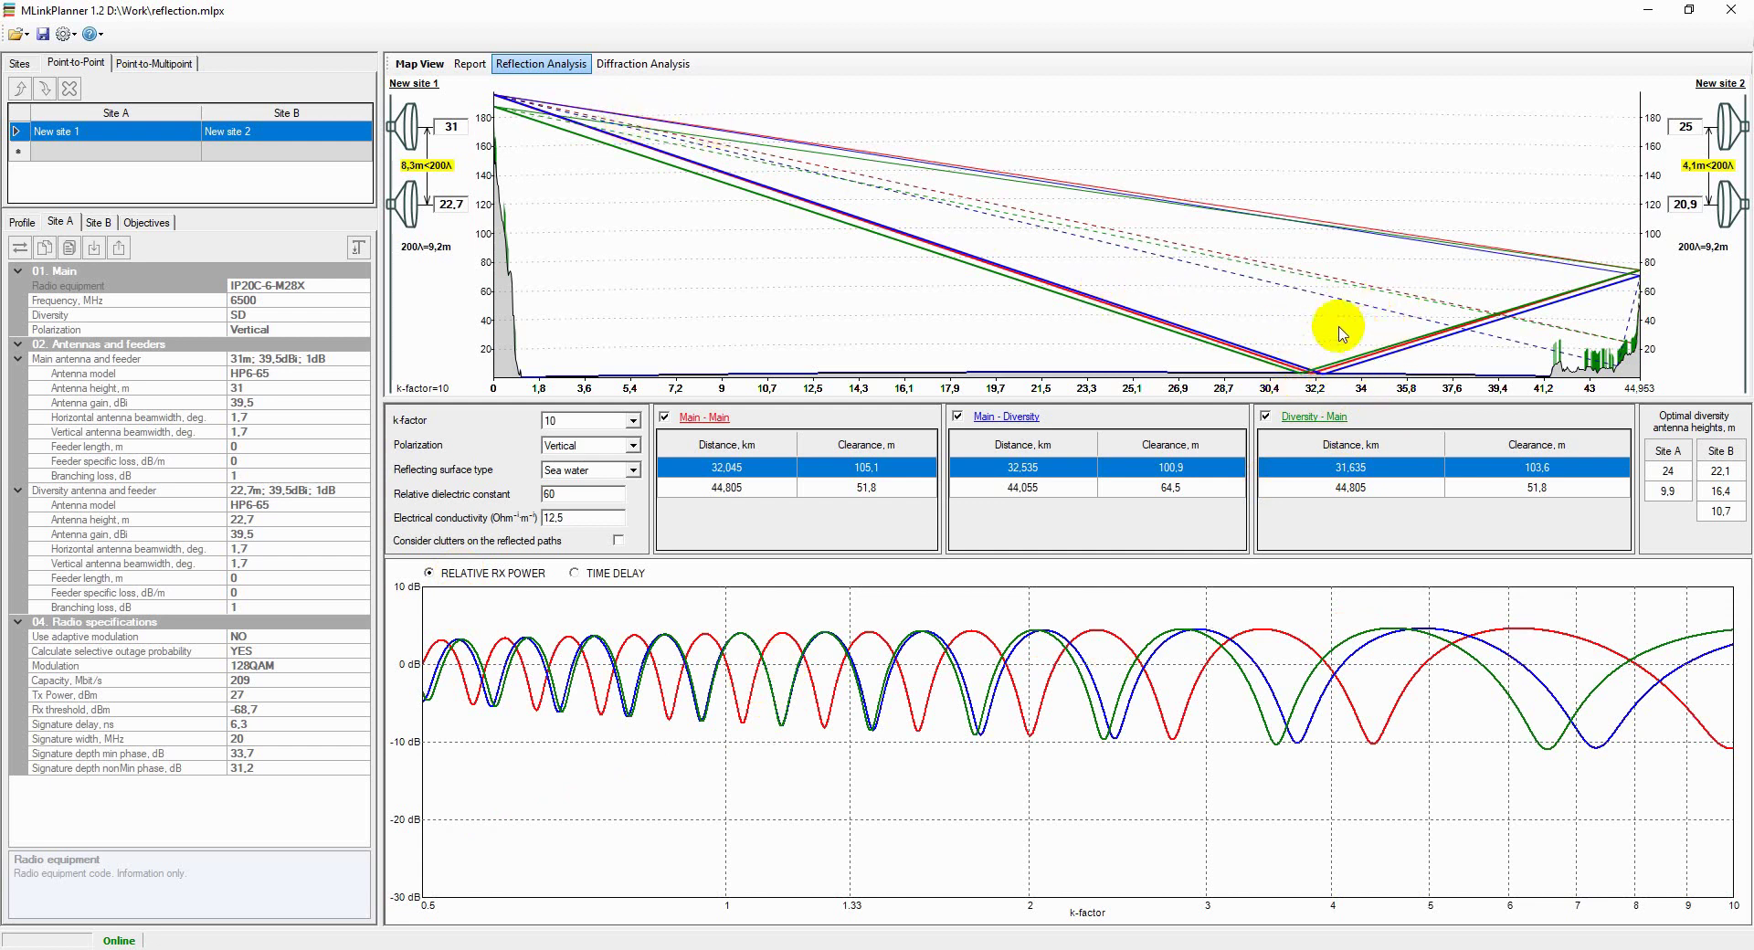
- Set Site A's diversity to None and check the reflection analysis
{"action": "left_click", "coordinate": [420, 64]}
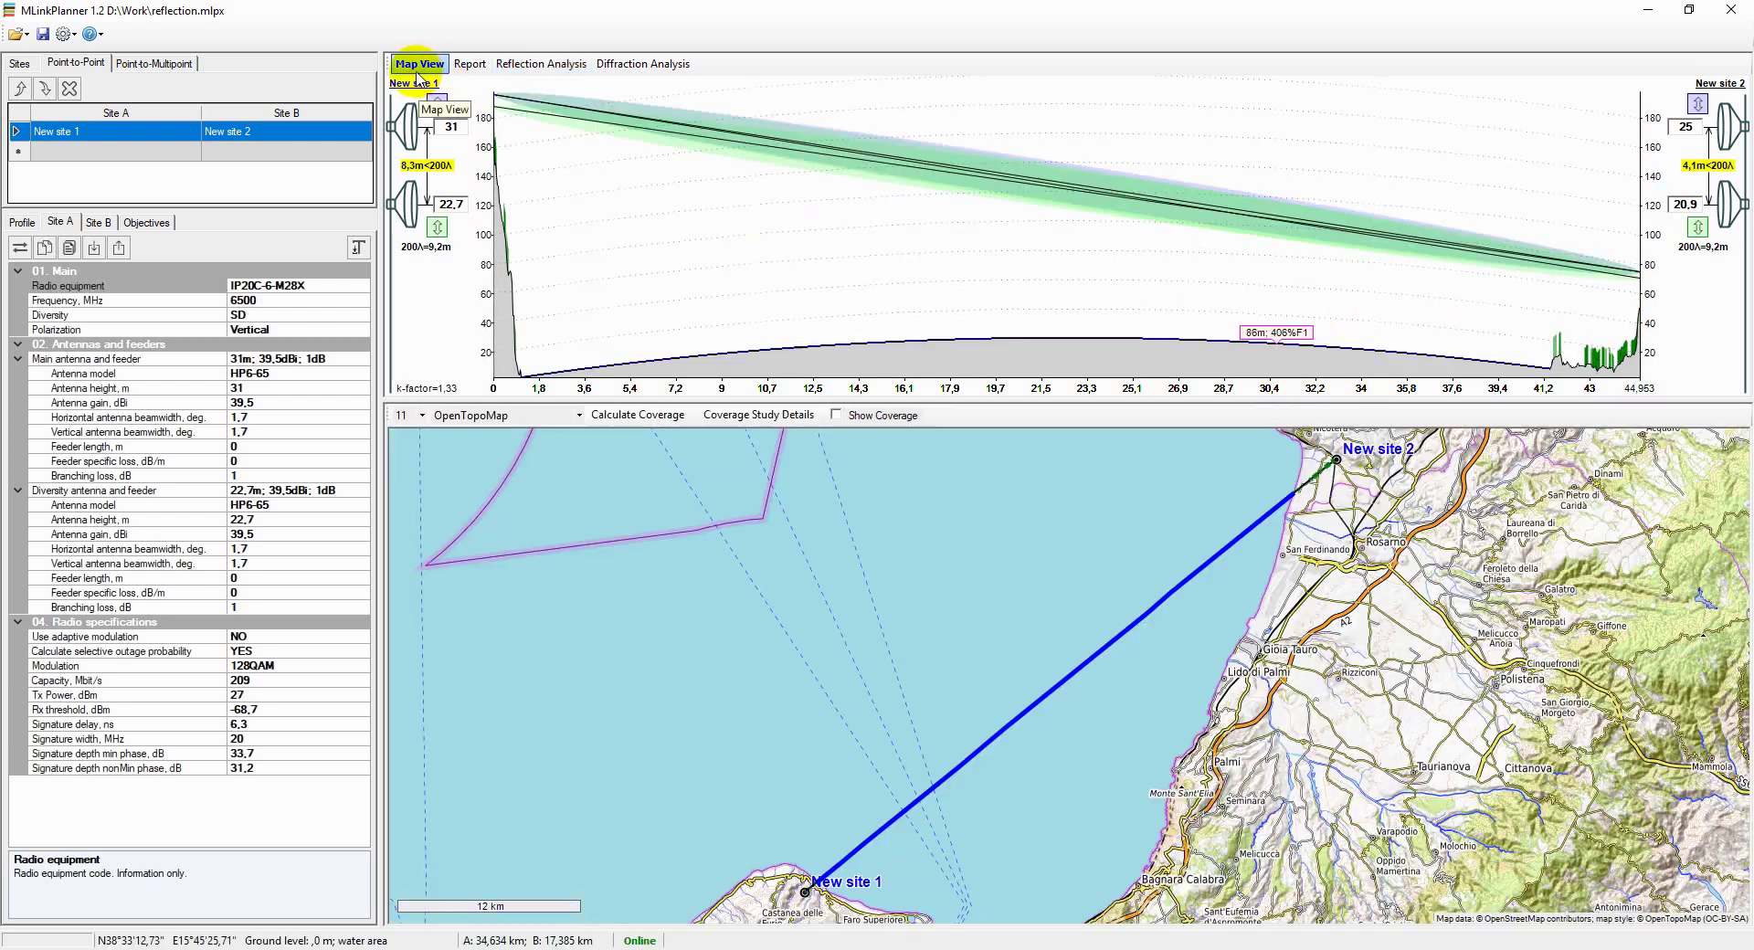
{"action": "left_click", "coordinate": [292, 316]}
{"action": "left_click", "coordinate": [361, 314]}
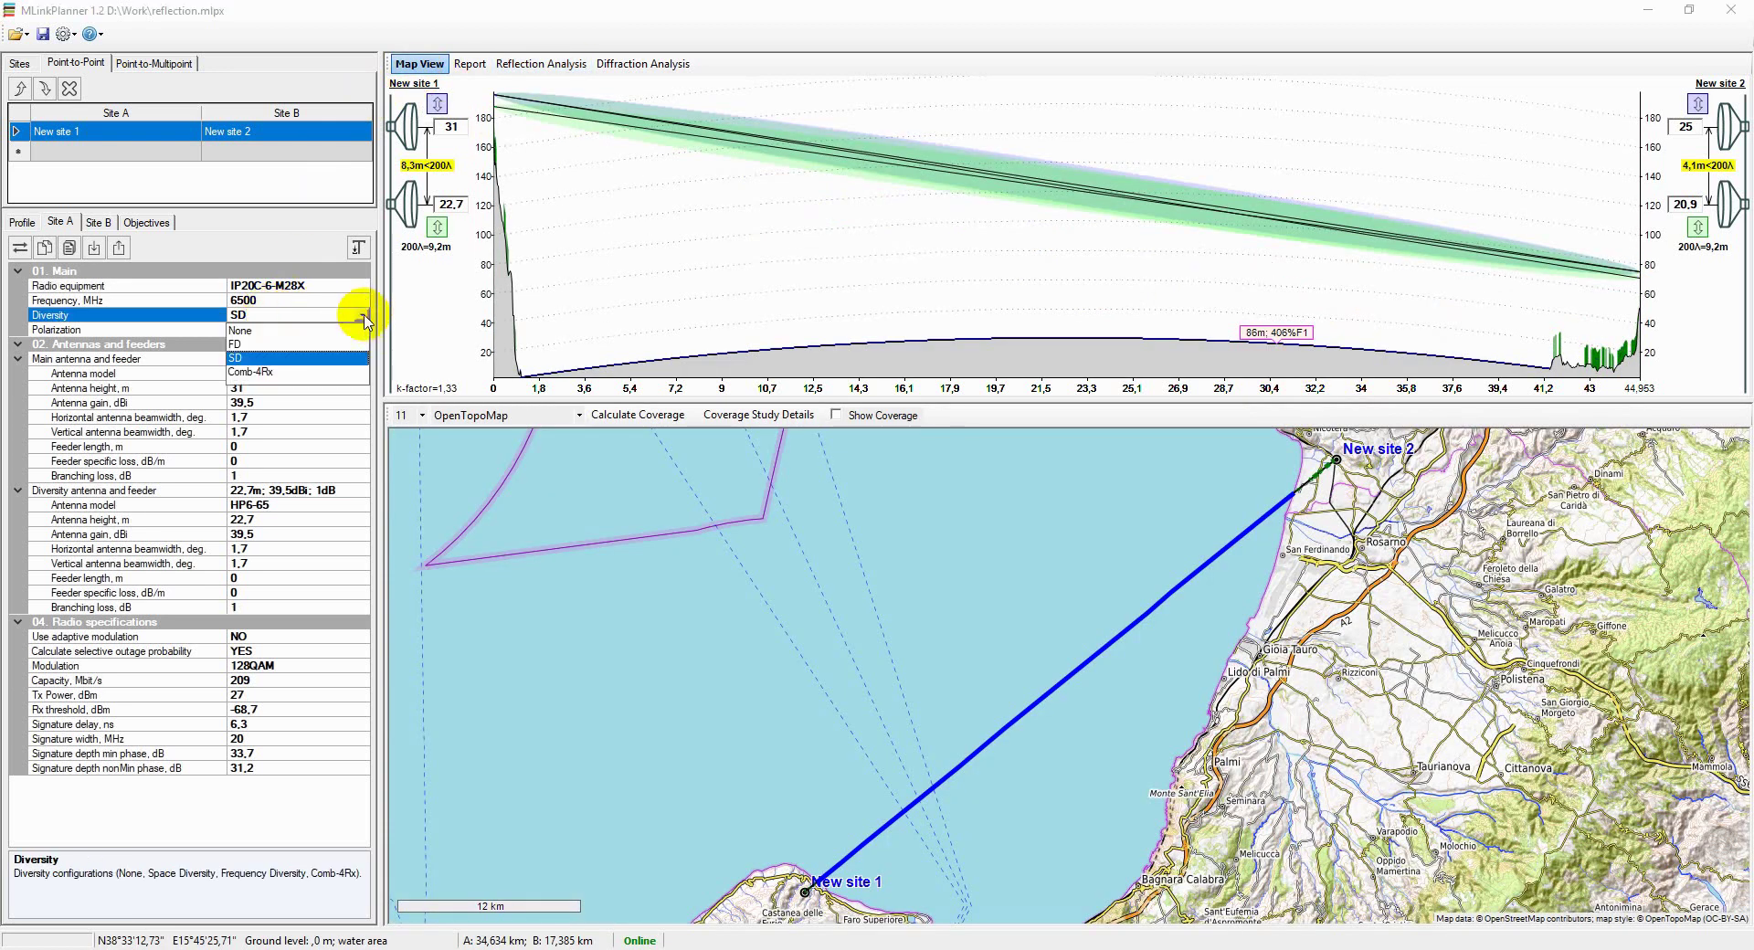
{"action": "left_click", "coordinate": [316, 329]}
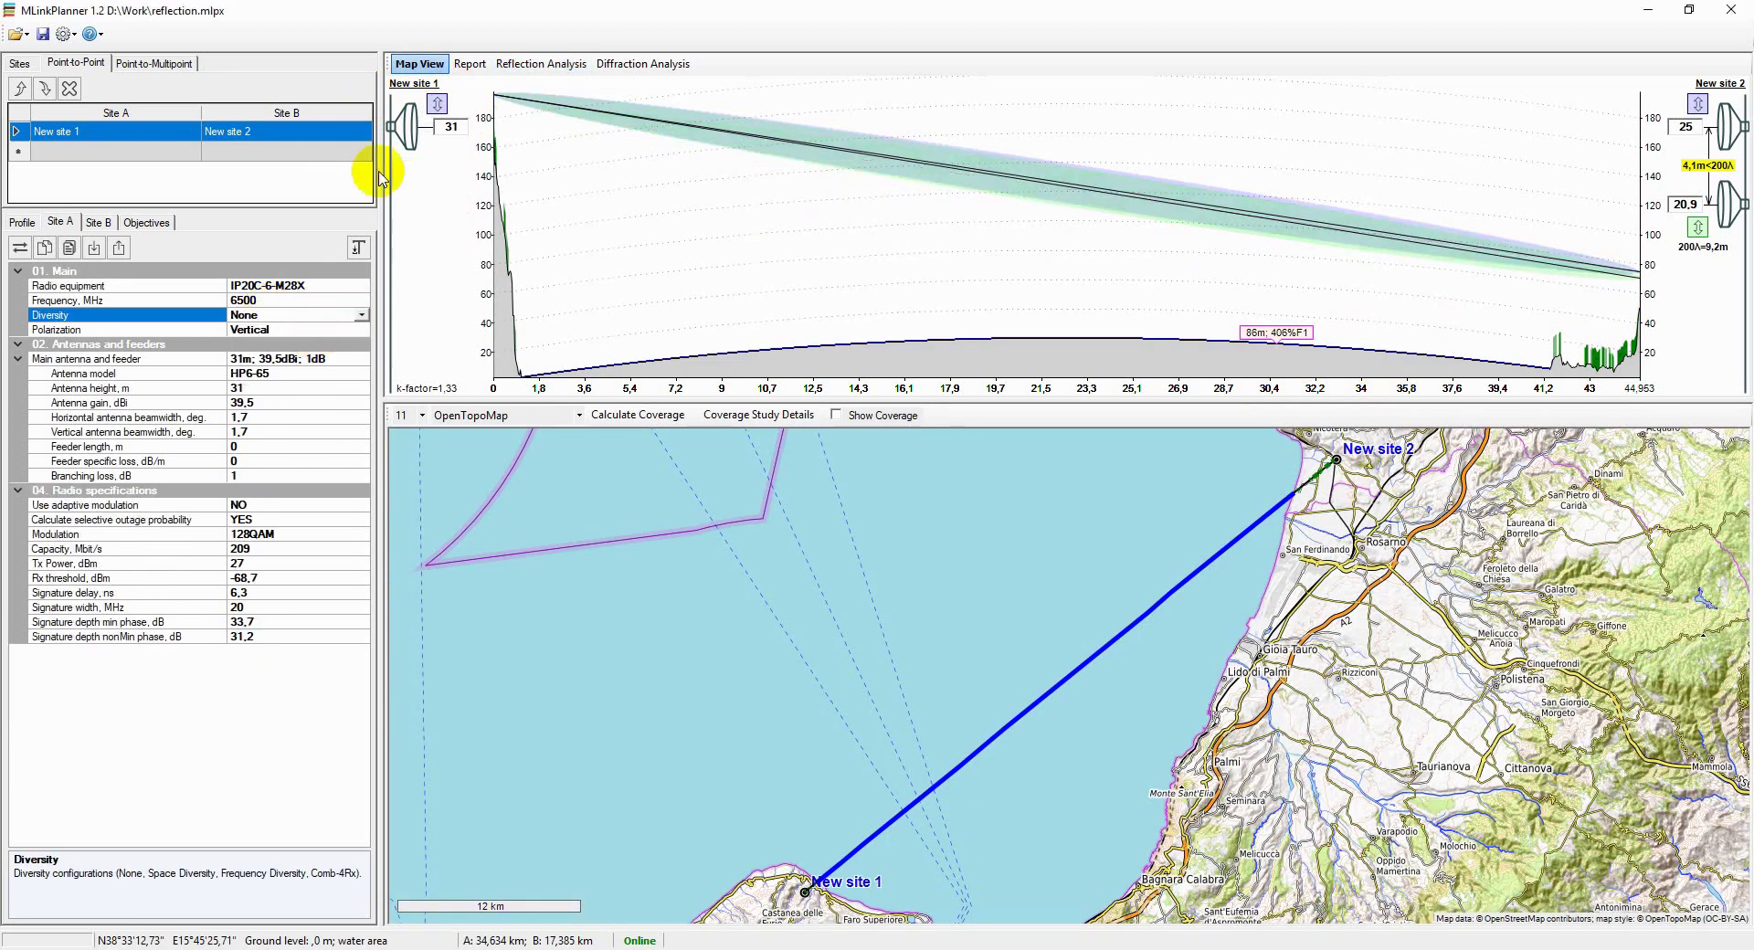
{"action": "left_click", "coordinate": [517, 64]}
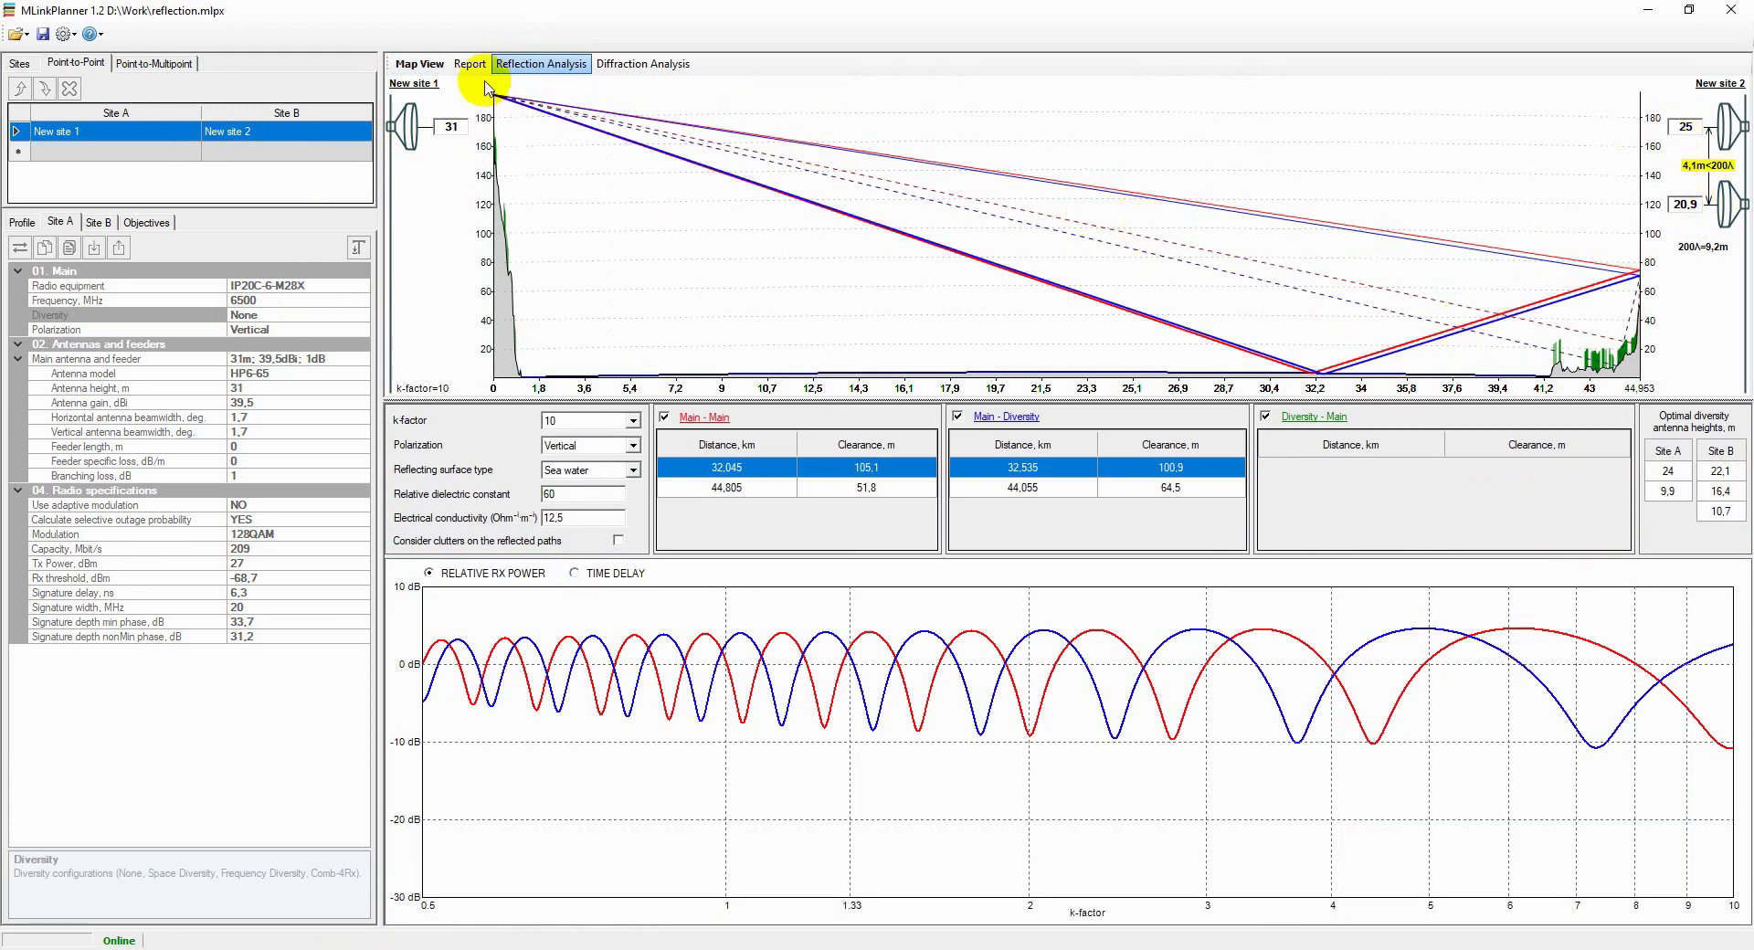
- Set Site B's diversity to None as well
{"action": "left_click", "coordinate": [420, 63]}
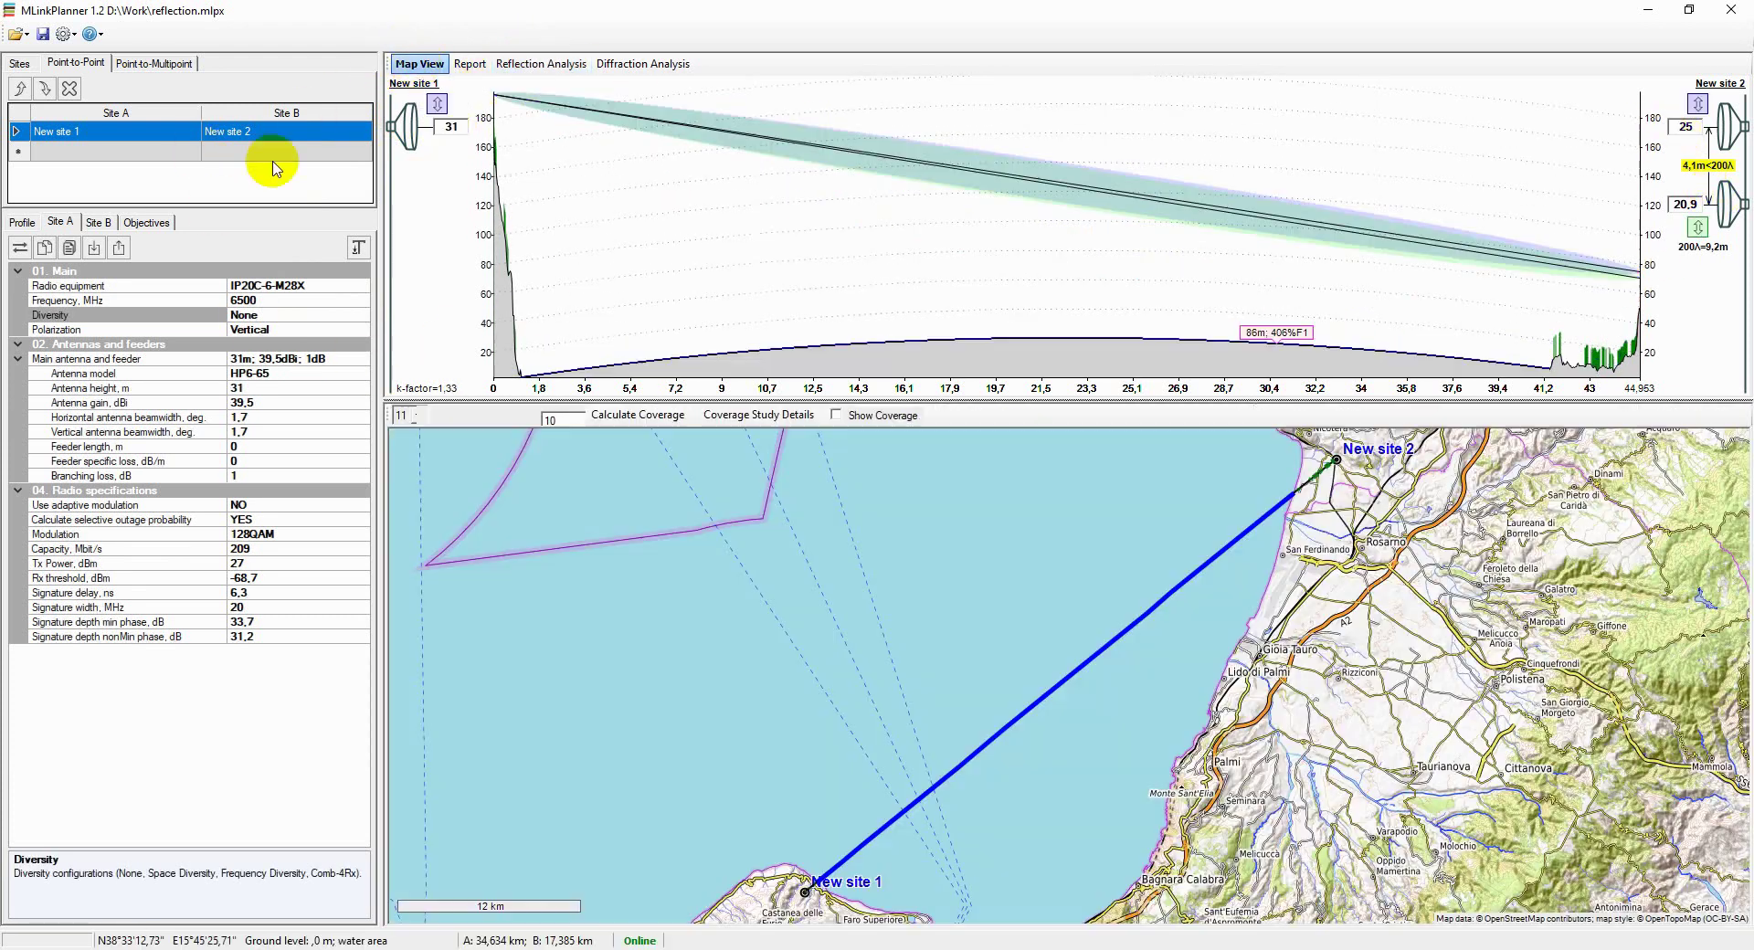
{"action": "left_click", "coordinate": [98, 225]}
{"action": "left_click", "coordinate": [306, 316]}
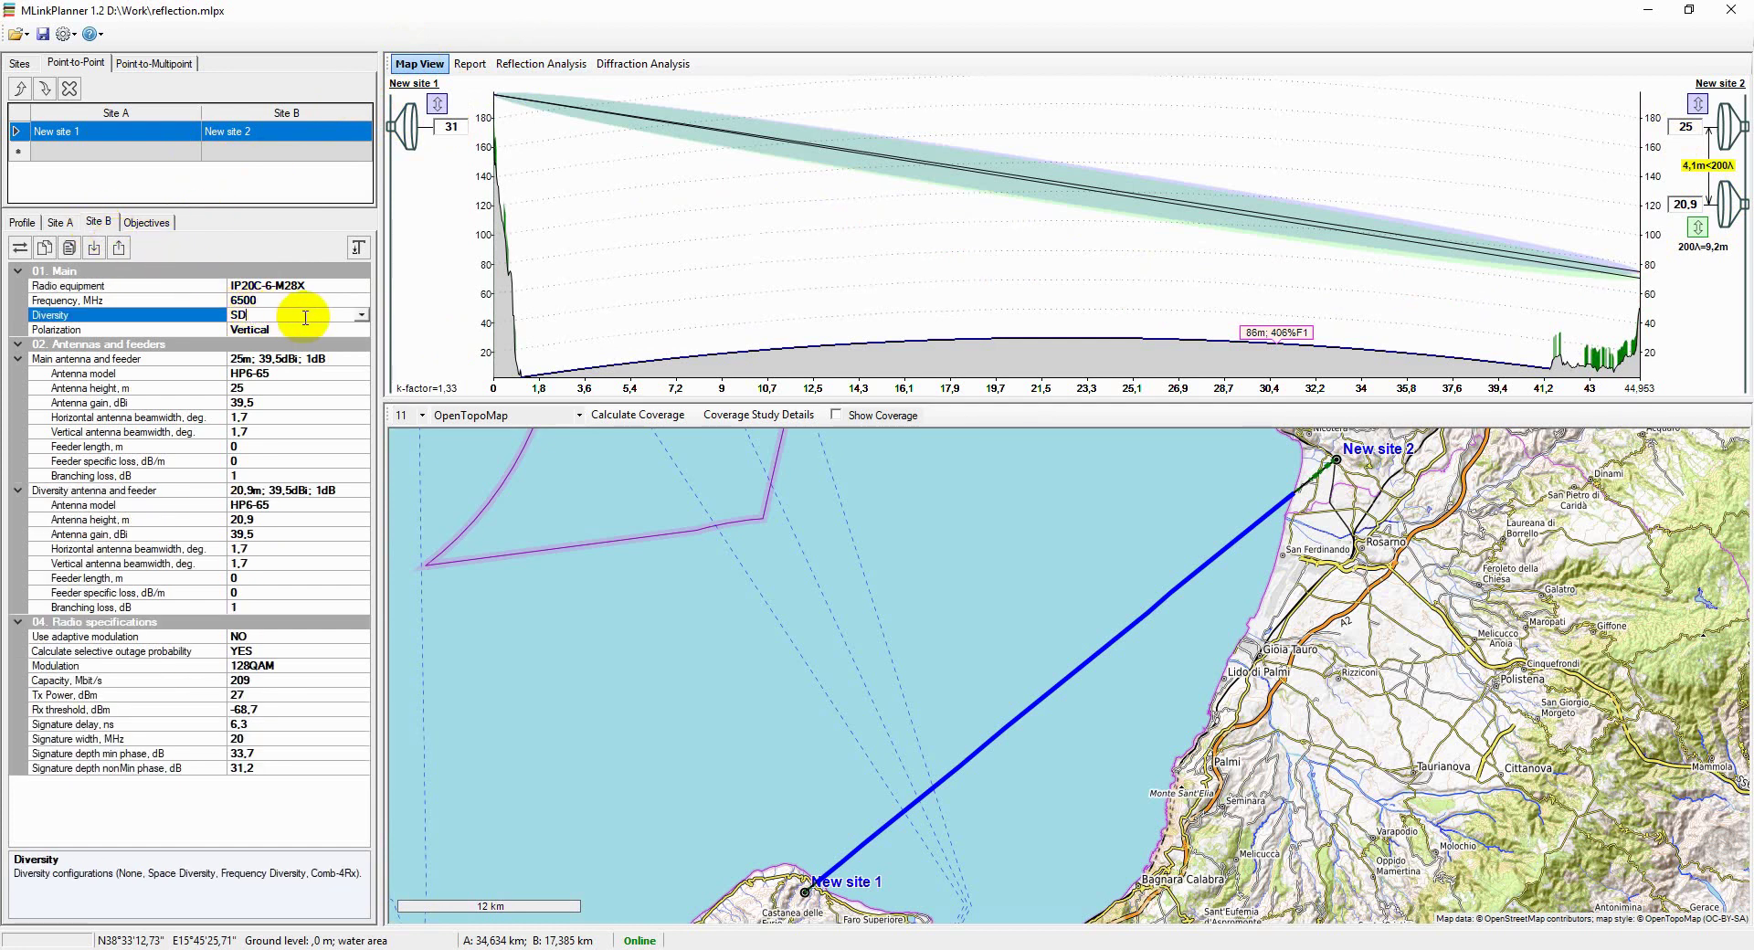
{"action": "left_click", "coordinate": [362, 314]}
{"action": "left_click", "coordinate": [301, 330]}
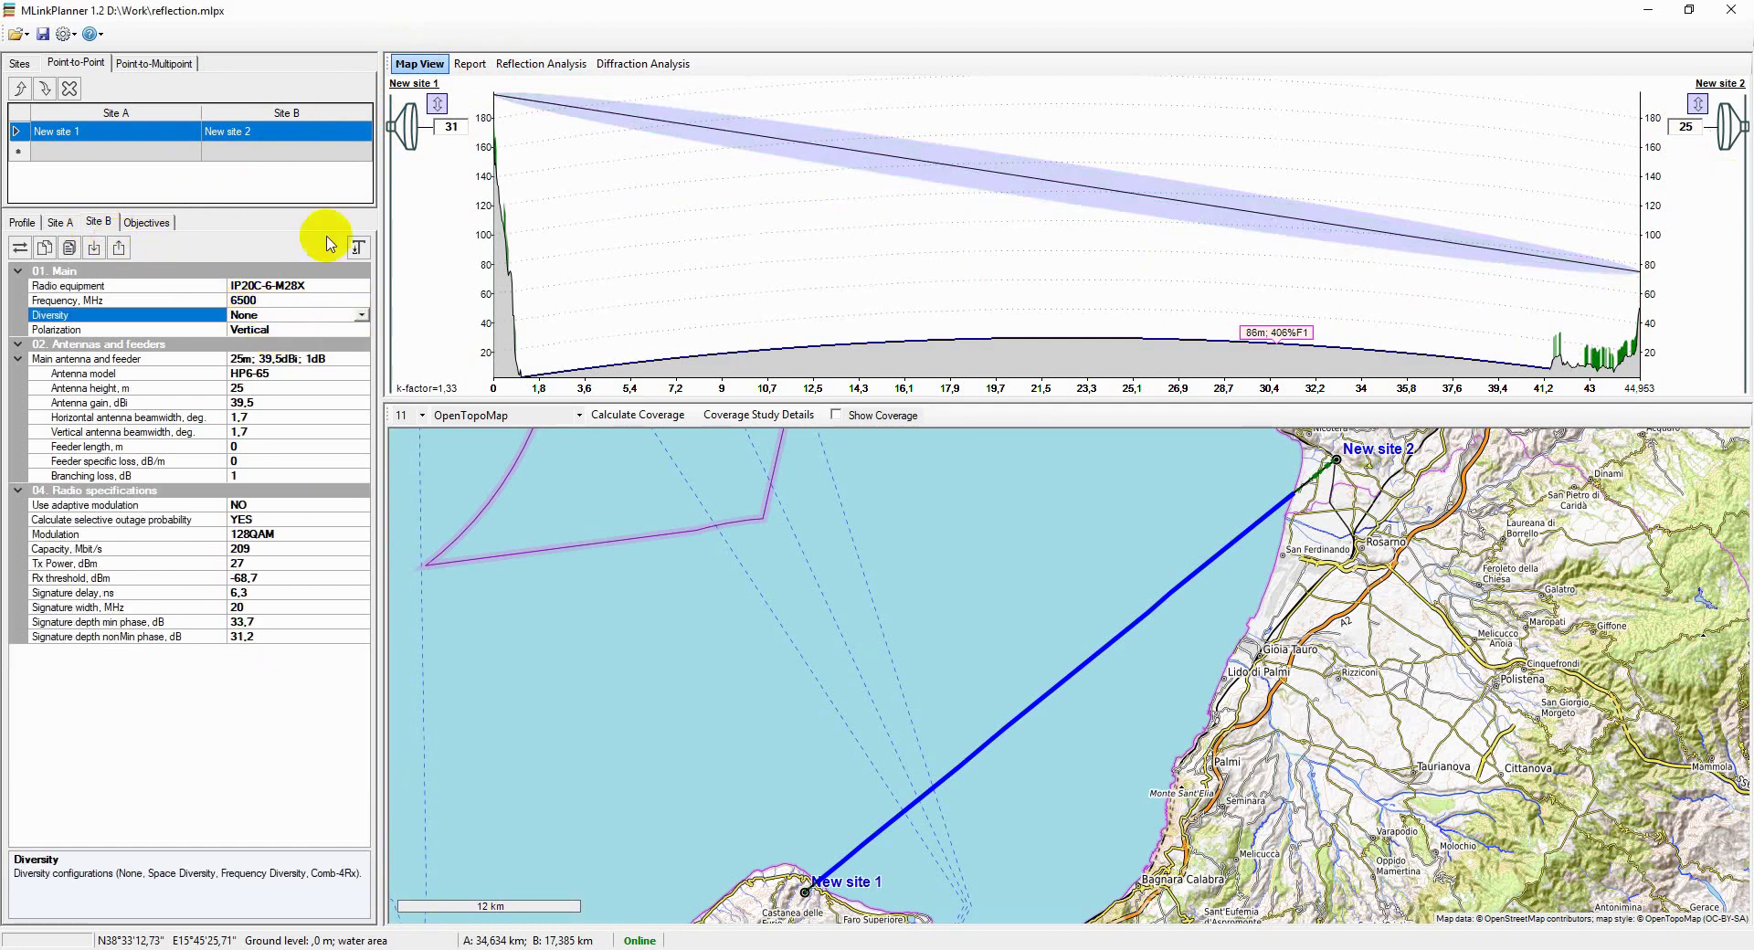
- In the reflection analysis, enter main antenna heights of 10 m at Site B and 5 m at Site A
{"action": "left_click", "coordinate": [541, 63]}
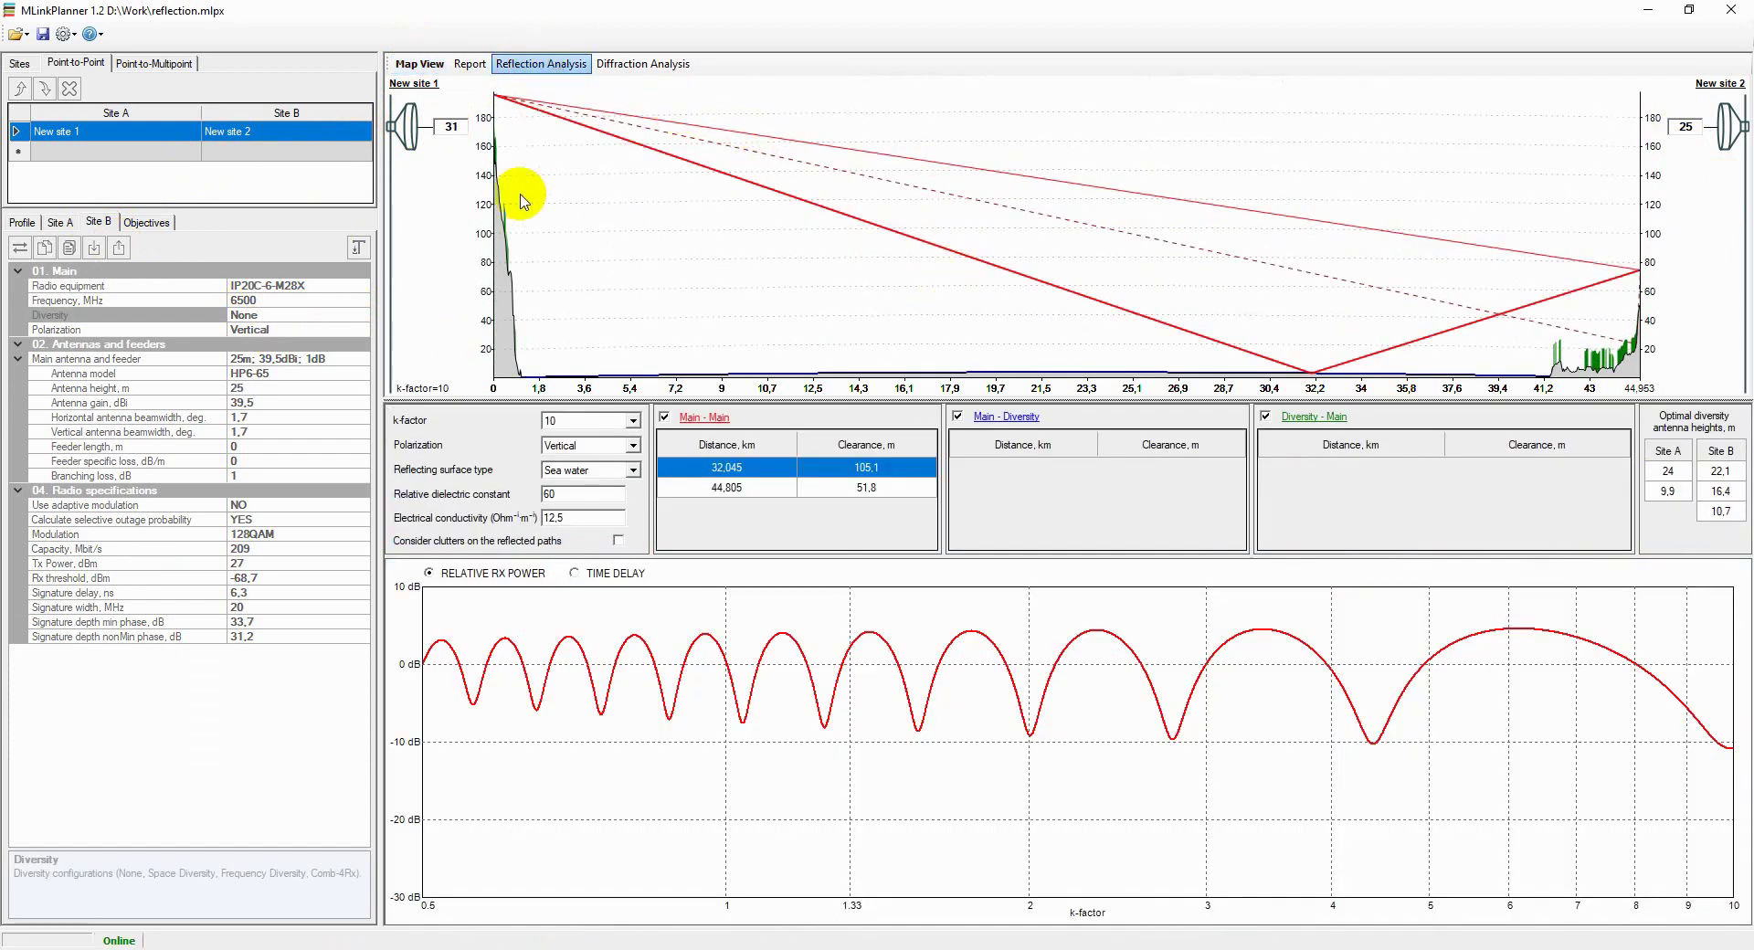
{"action": "left_click", "coordinate": [1687, 126]}
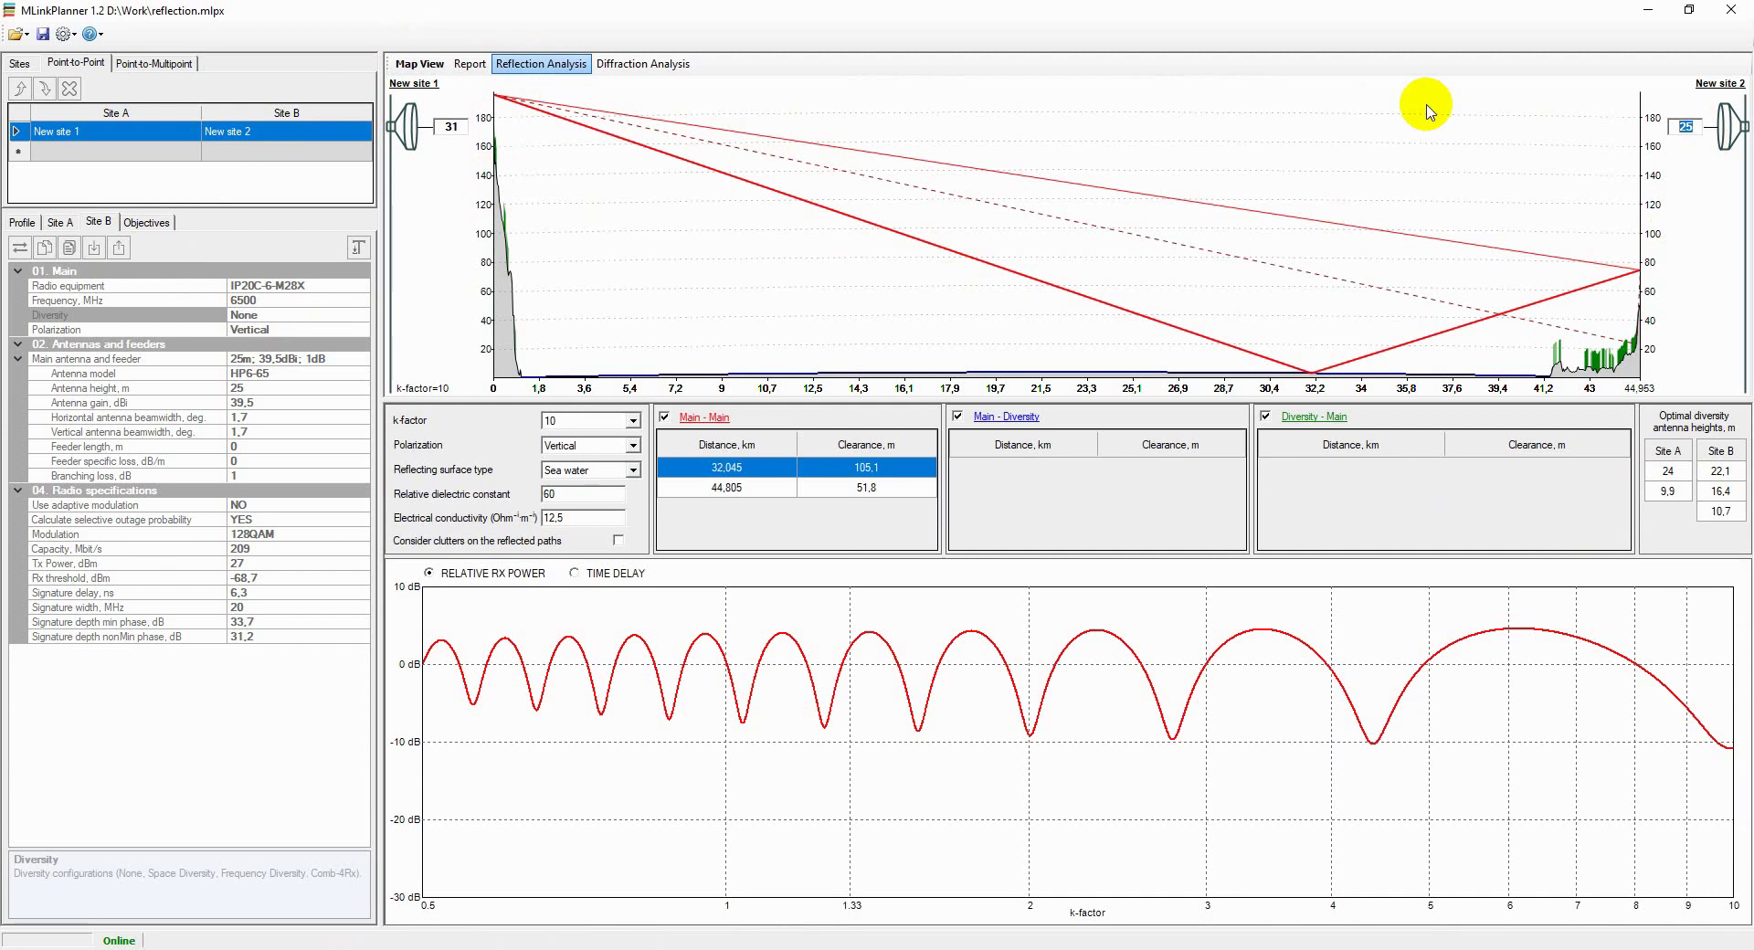
{"action": "type", "text": "1"}
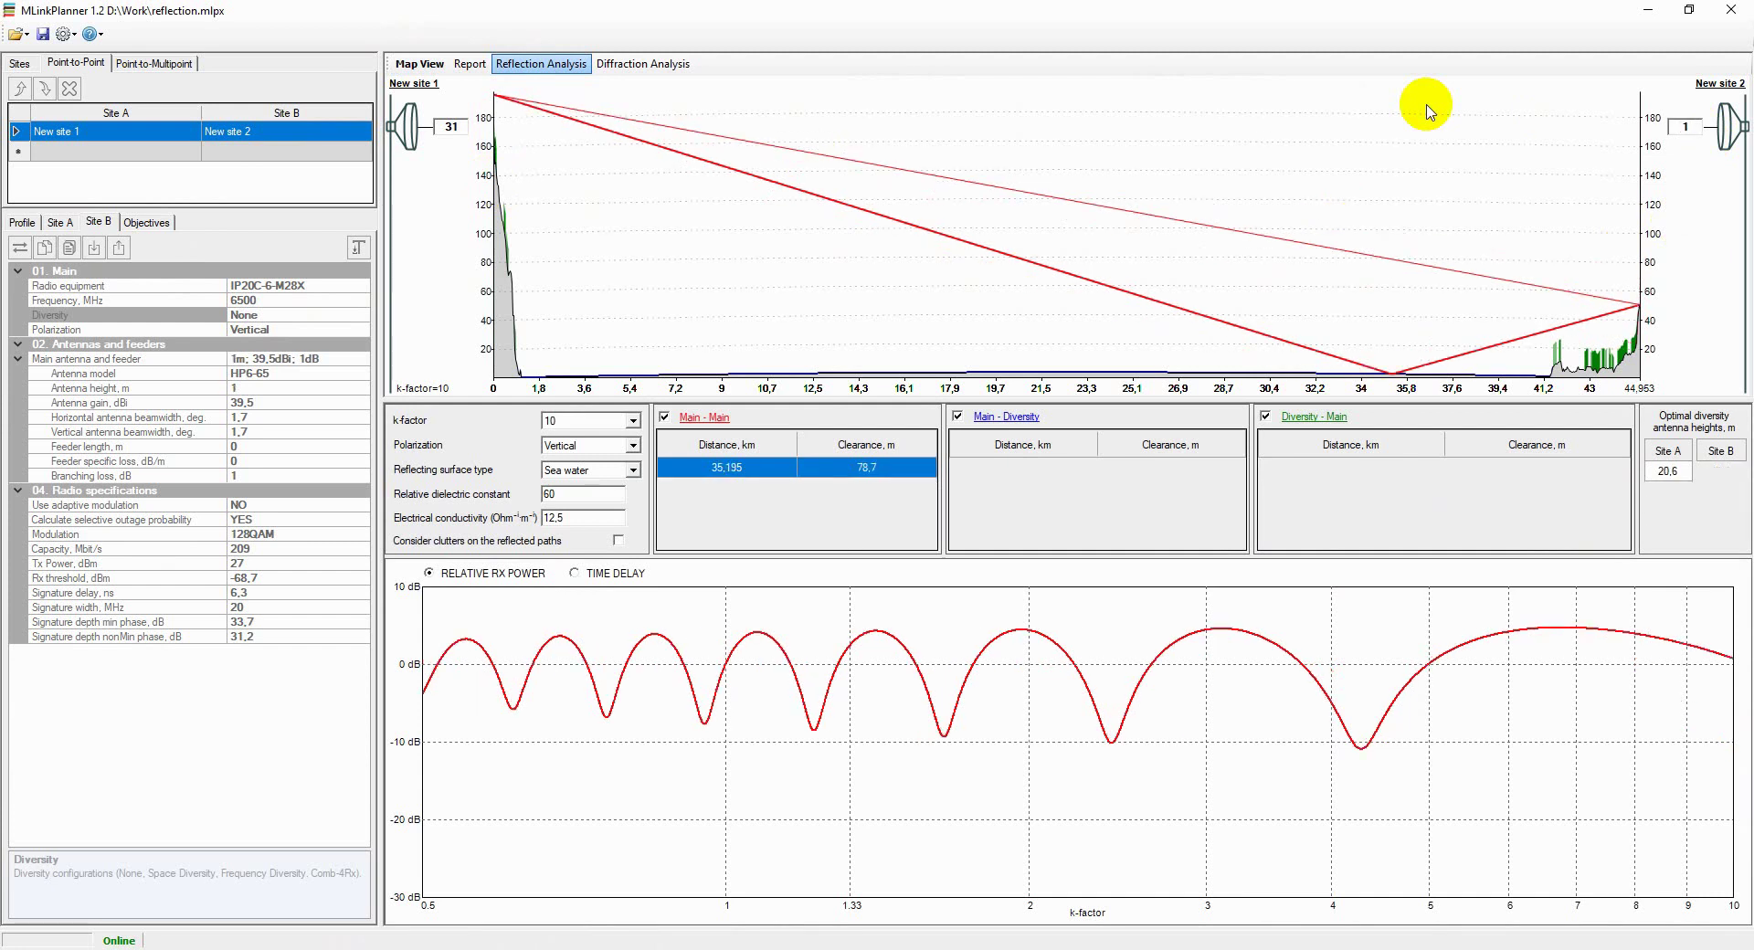
{"action": "type", "text": "0"}
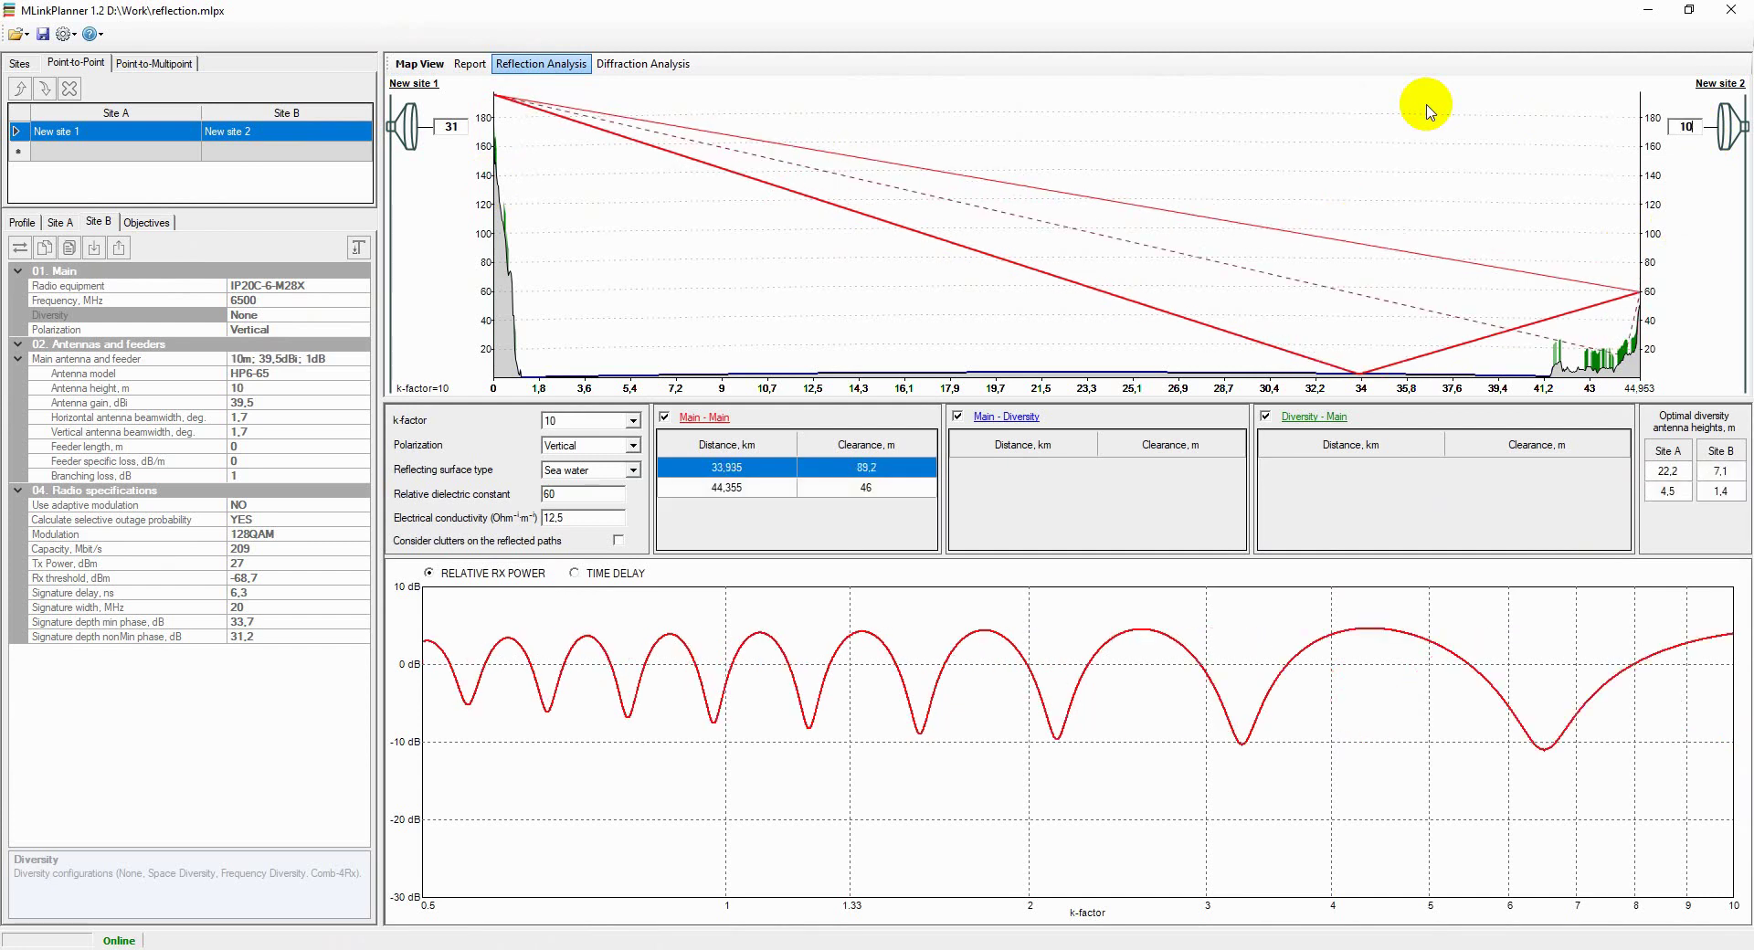
{"action": "left_click", "coordinate": [453, 127]}
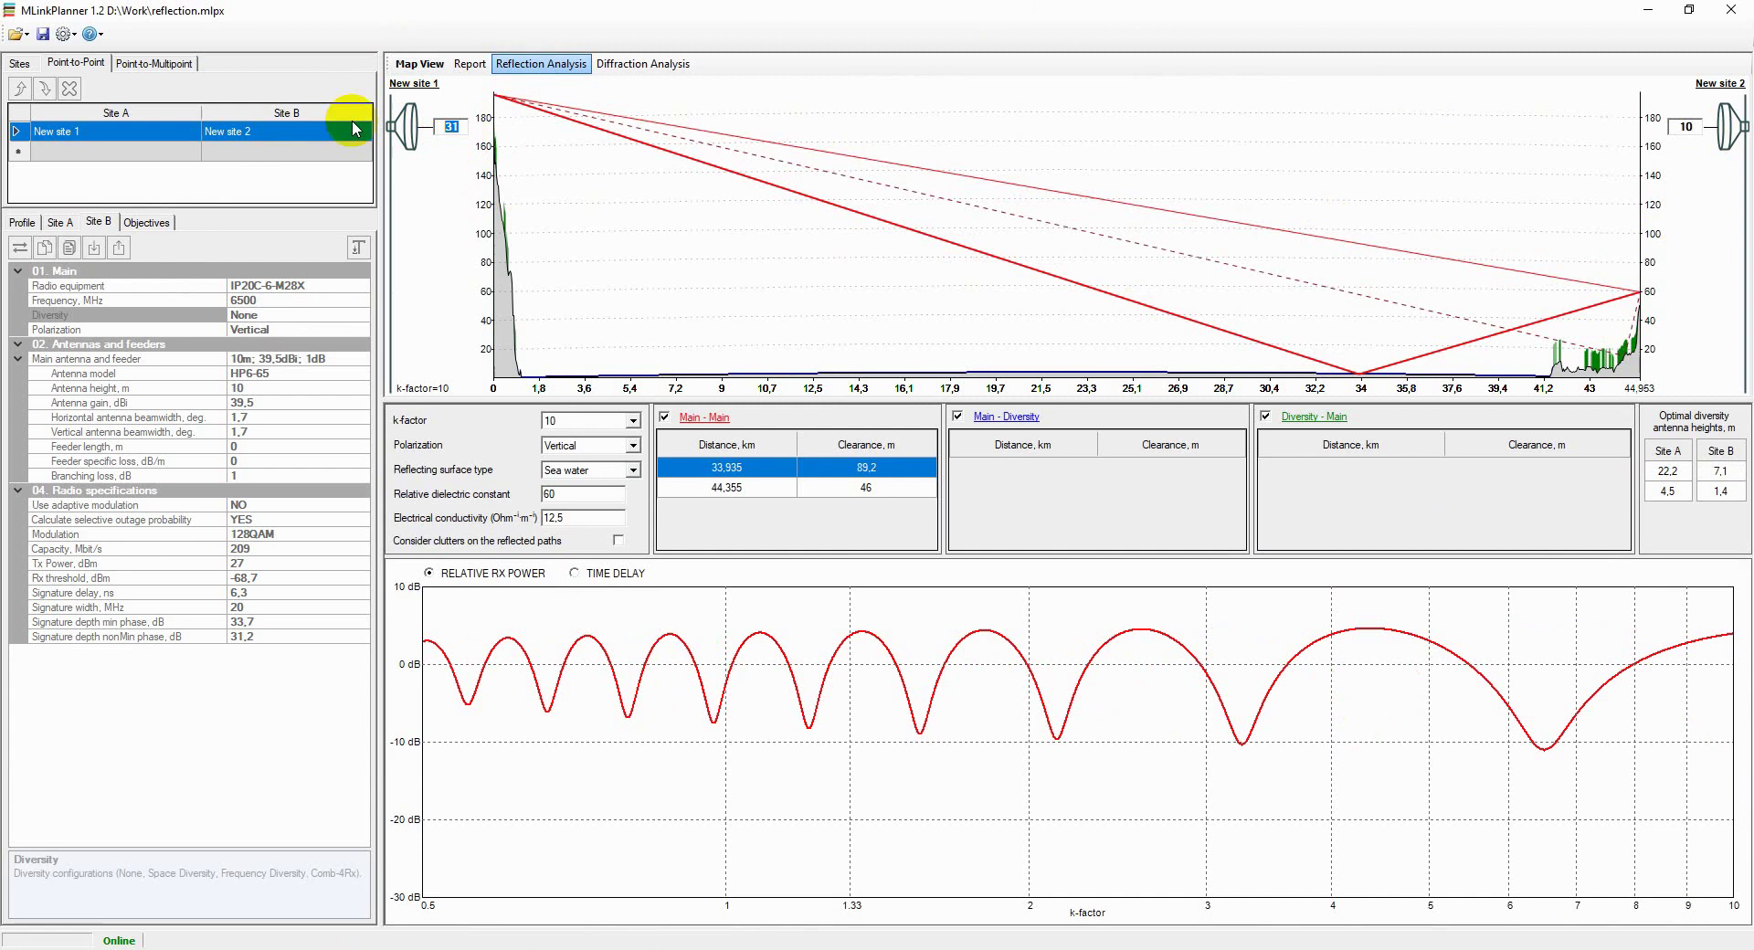
{"action": "type", "text": "5"}
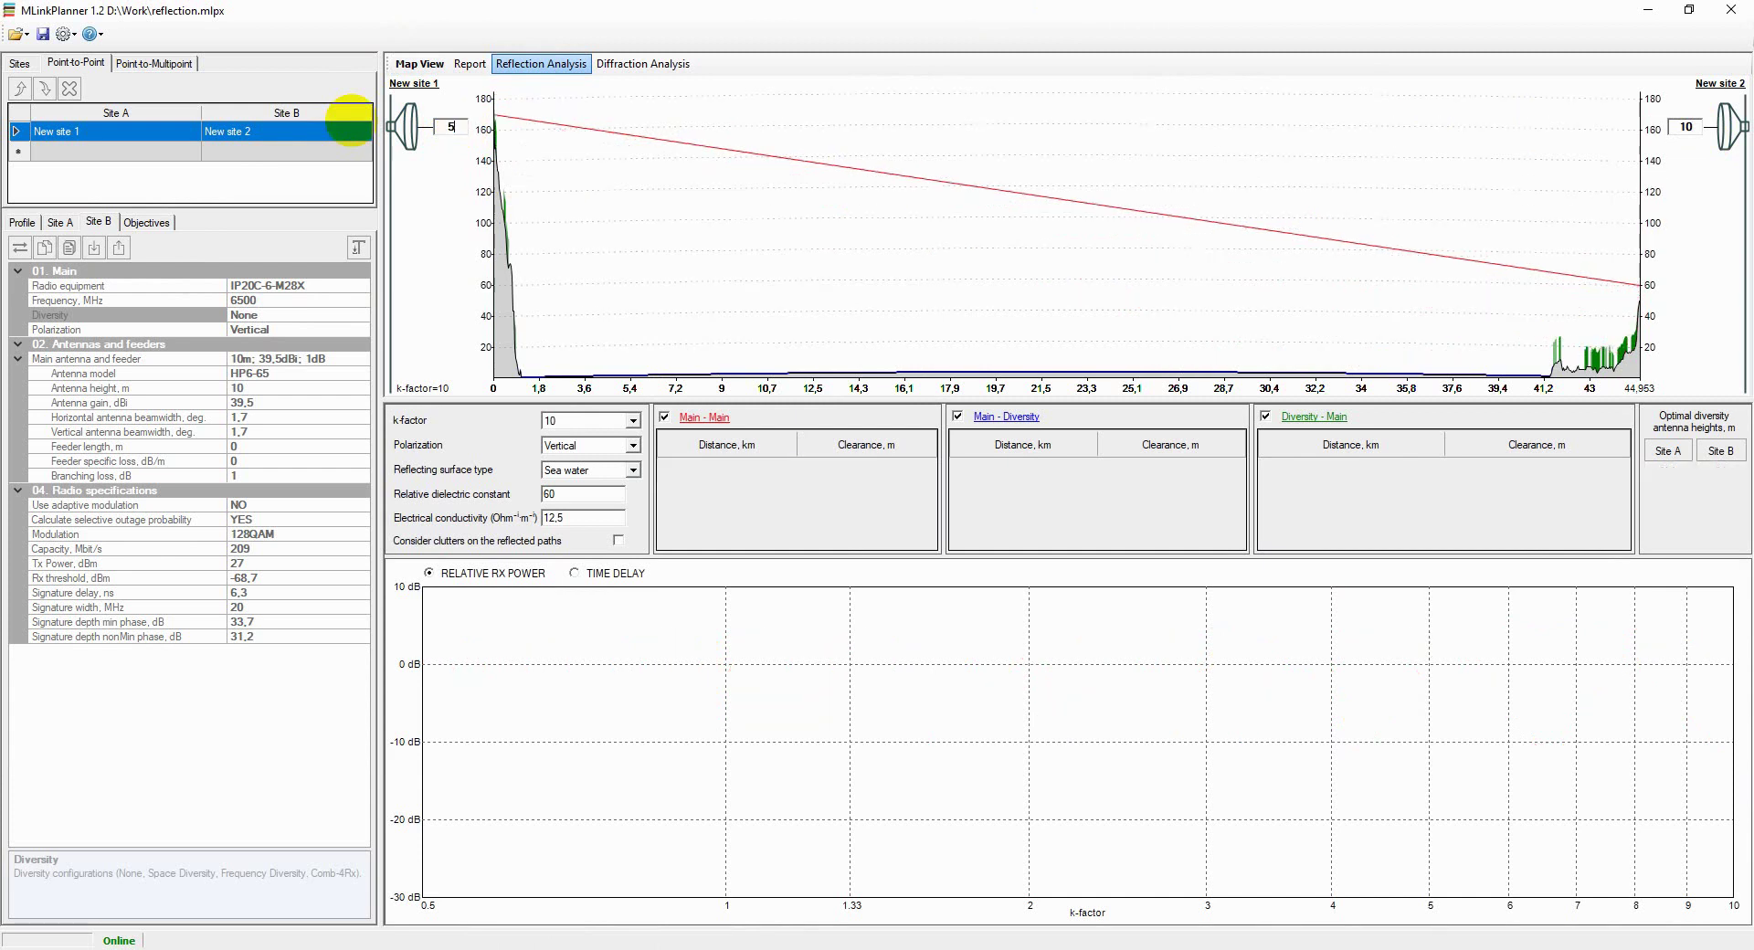
- Commit Site A's height and view the Main-Main, Main-Diversity and Diversity-Main Rx power curves
{"action": "left_click", "coordinate": [353, 128]}
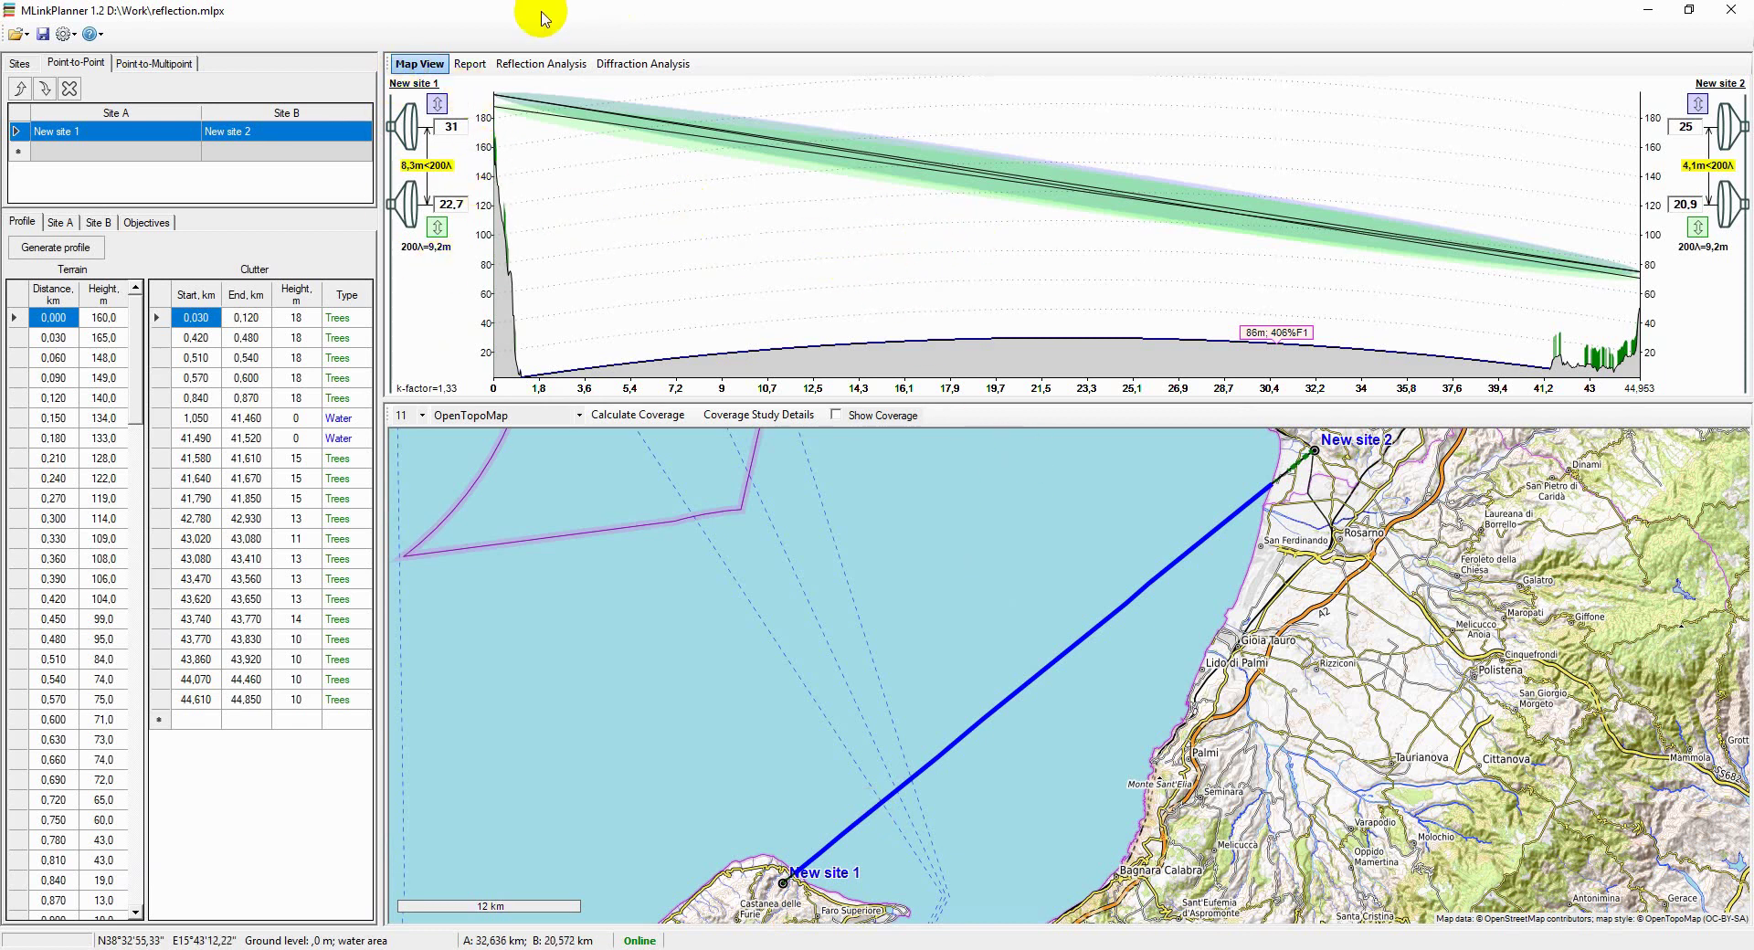
{"action": "left_click", "coordinate": [541, 63]}
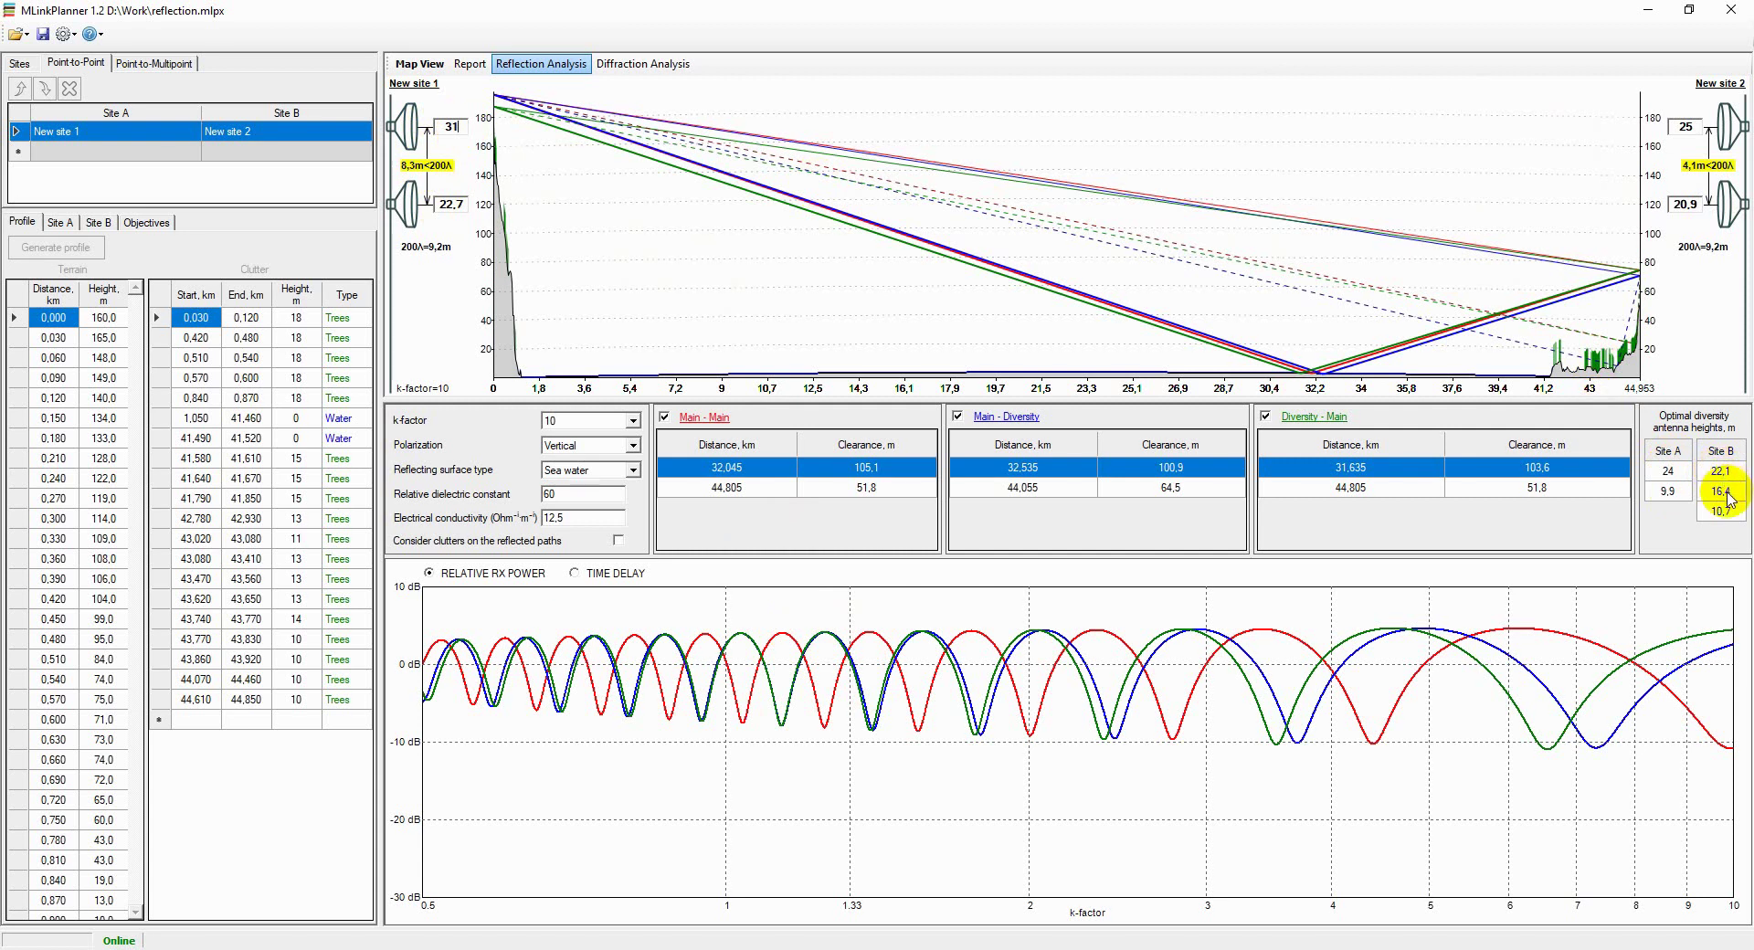
- Apply the 16,4 m optimal value to Site B's diversity antenna, leaving one reflection point at 33,105 km
{"action": "double_click", "coordinate": [1721, 490]}
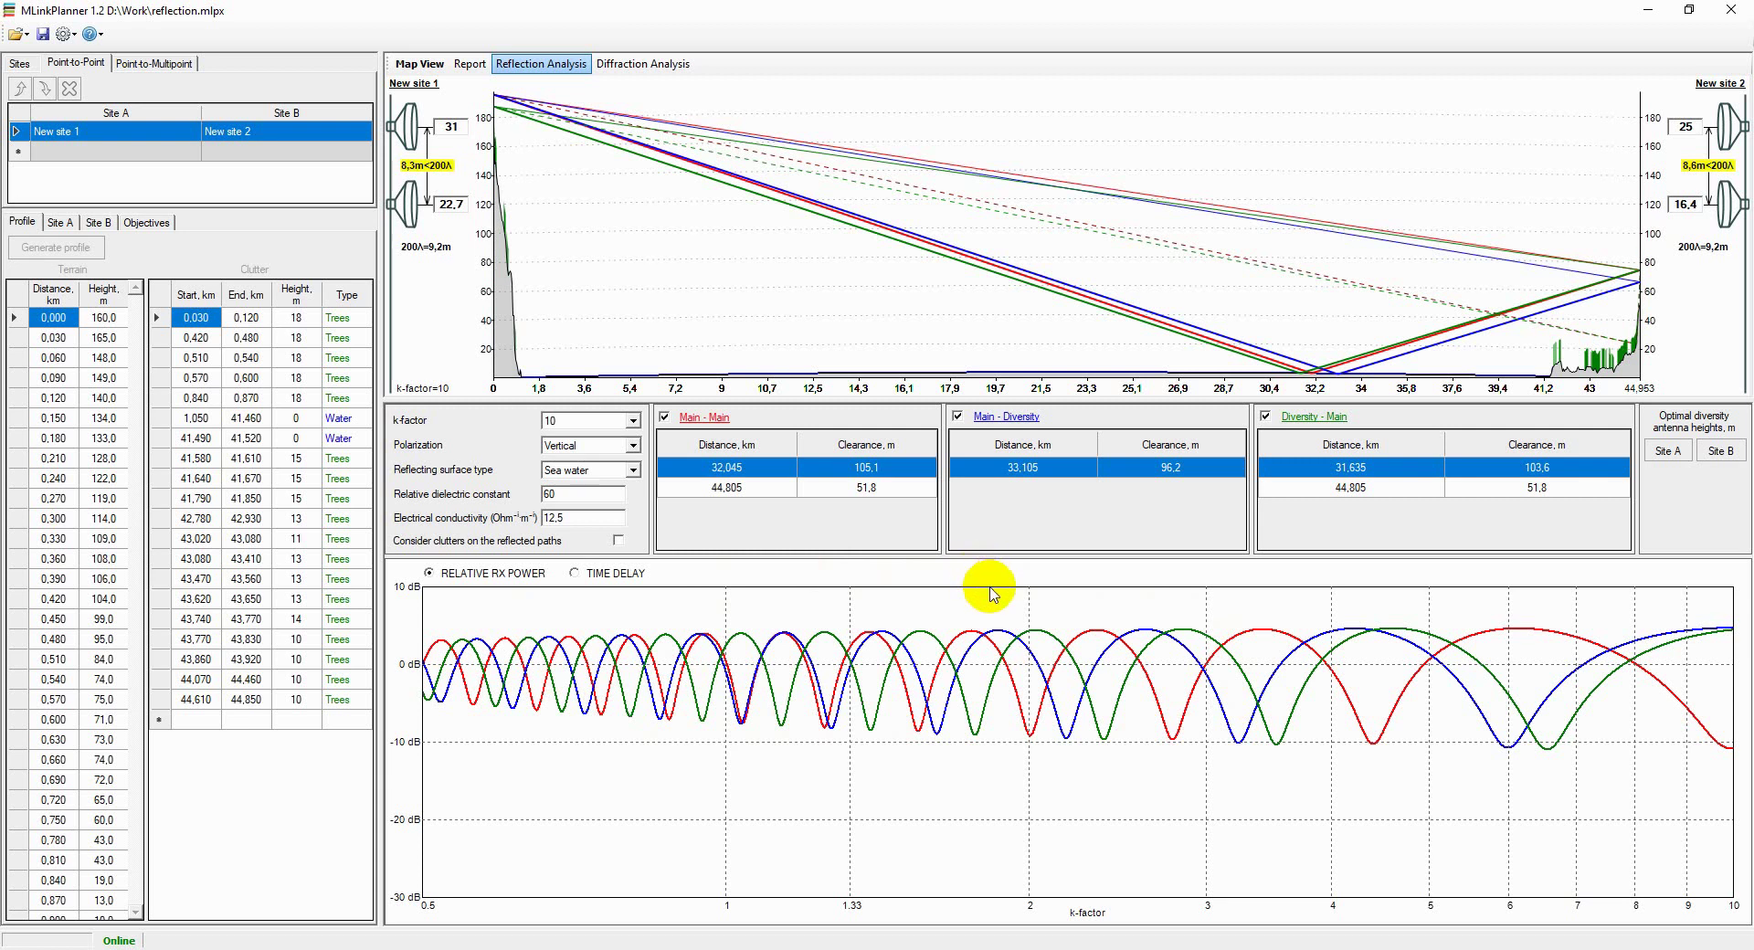
- Confirm Site B has space diversity with 25 m and 16,4 m antennas, then return to reflection analysis
{"action": "left_click", "coordinate": [418, 64]}
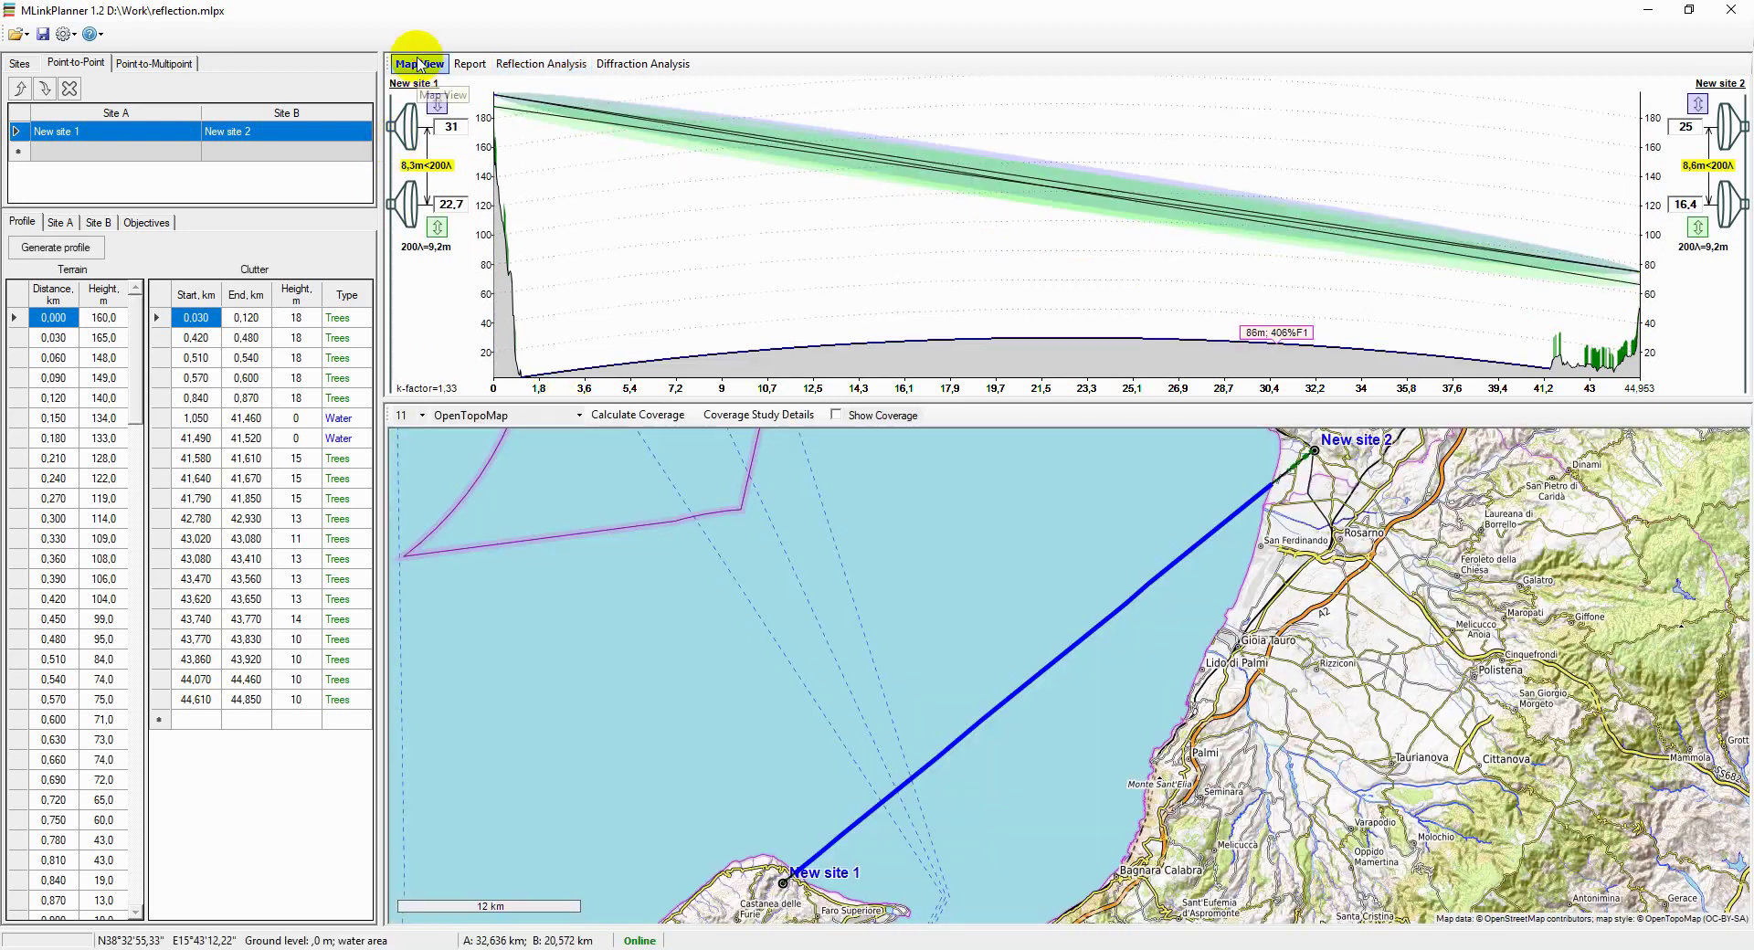
{"action": "left_click", "coordinate": [59, 222]}
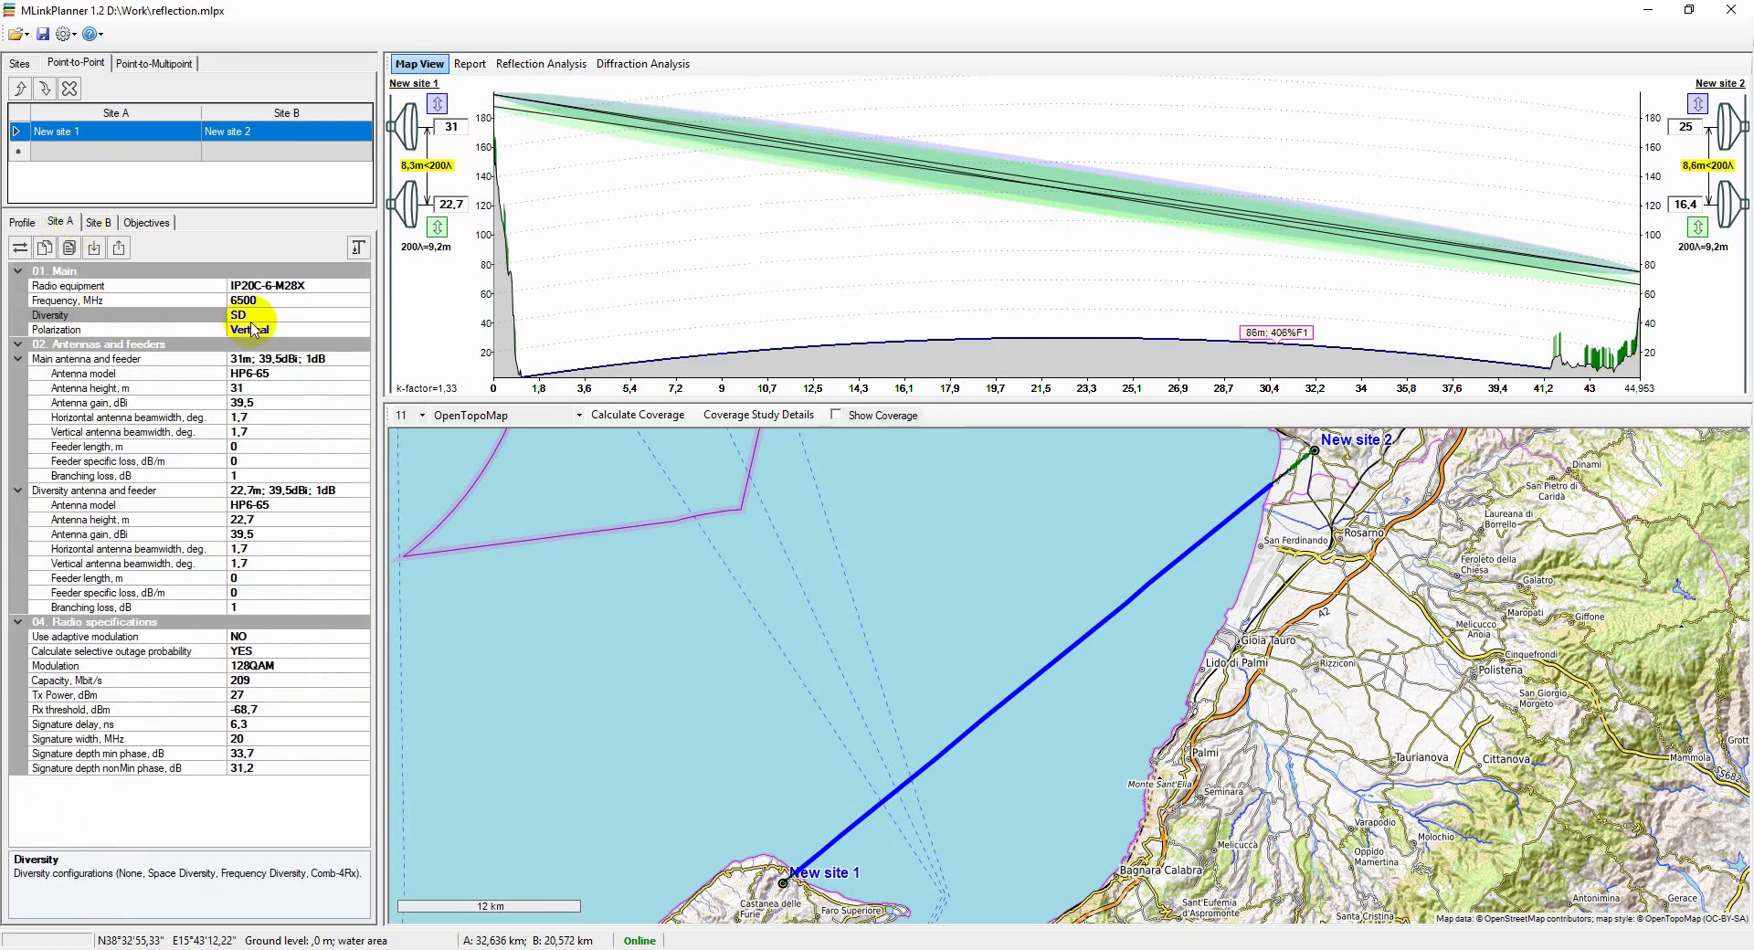
{"action": "left_click", "coordinate": [98, 222]}
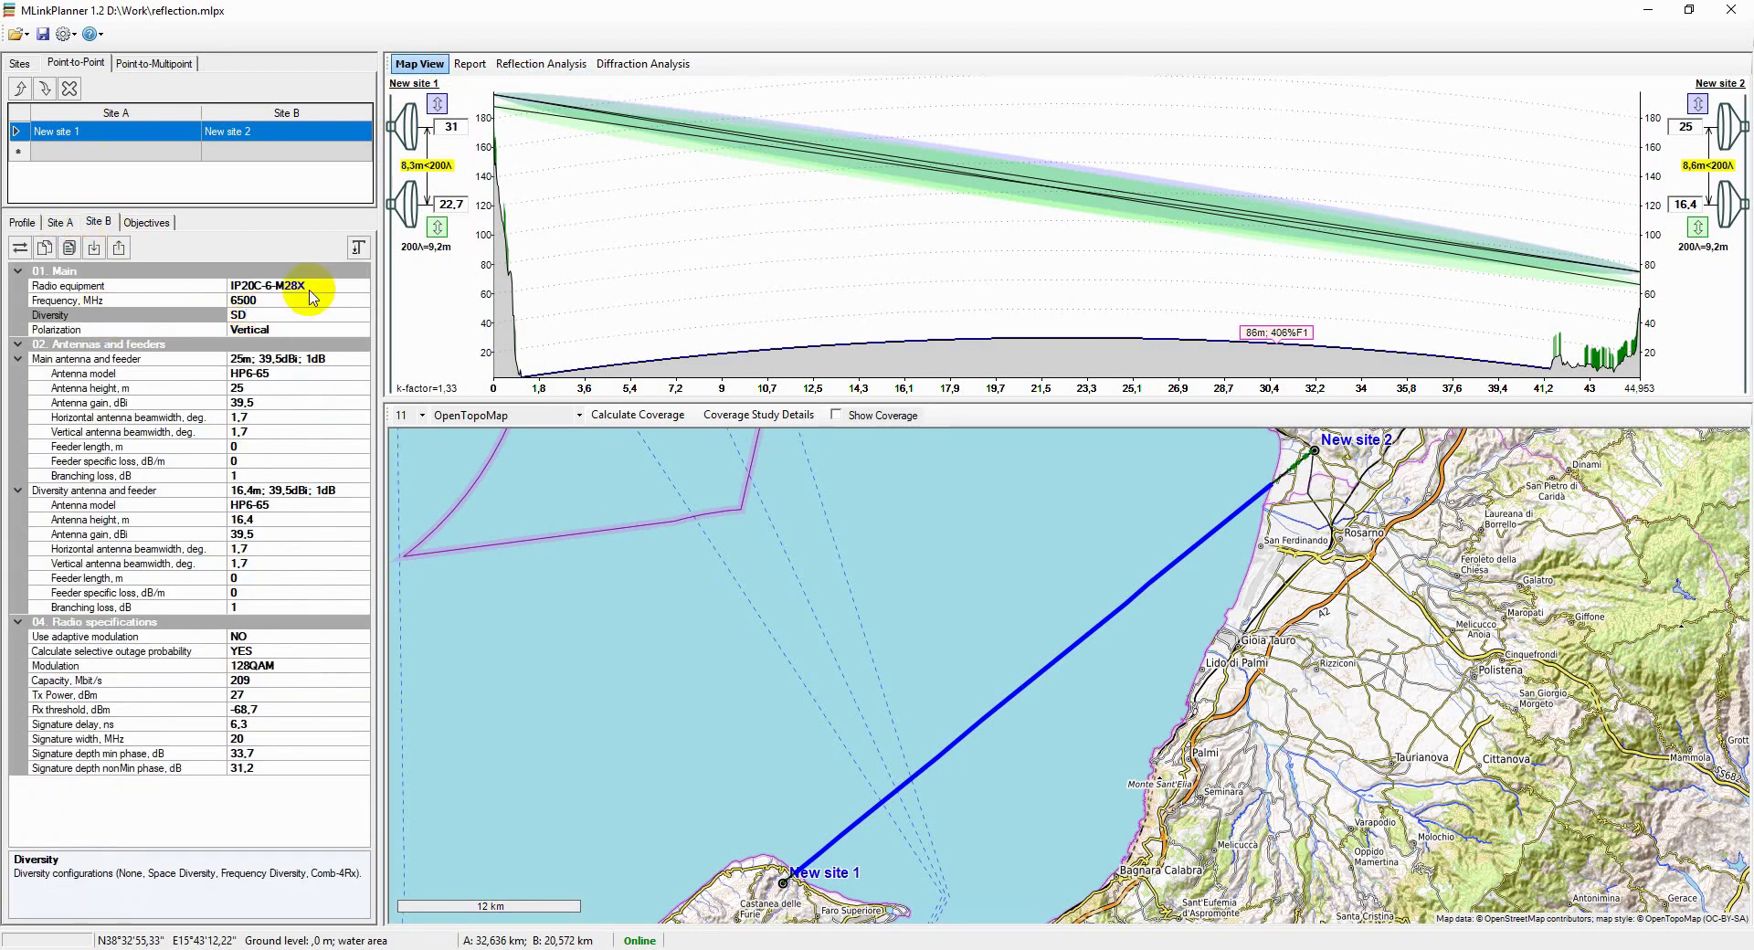
{"action": "left_click", "coordinate": [297, 316]}
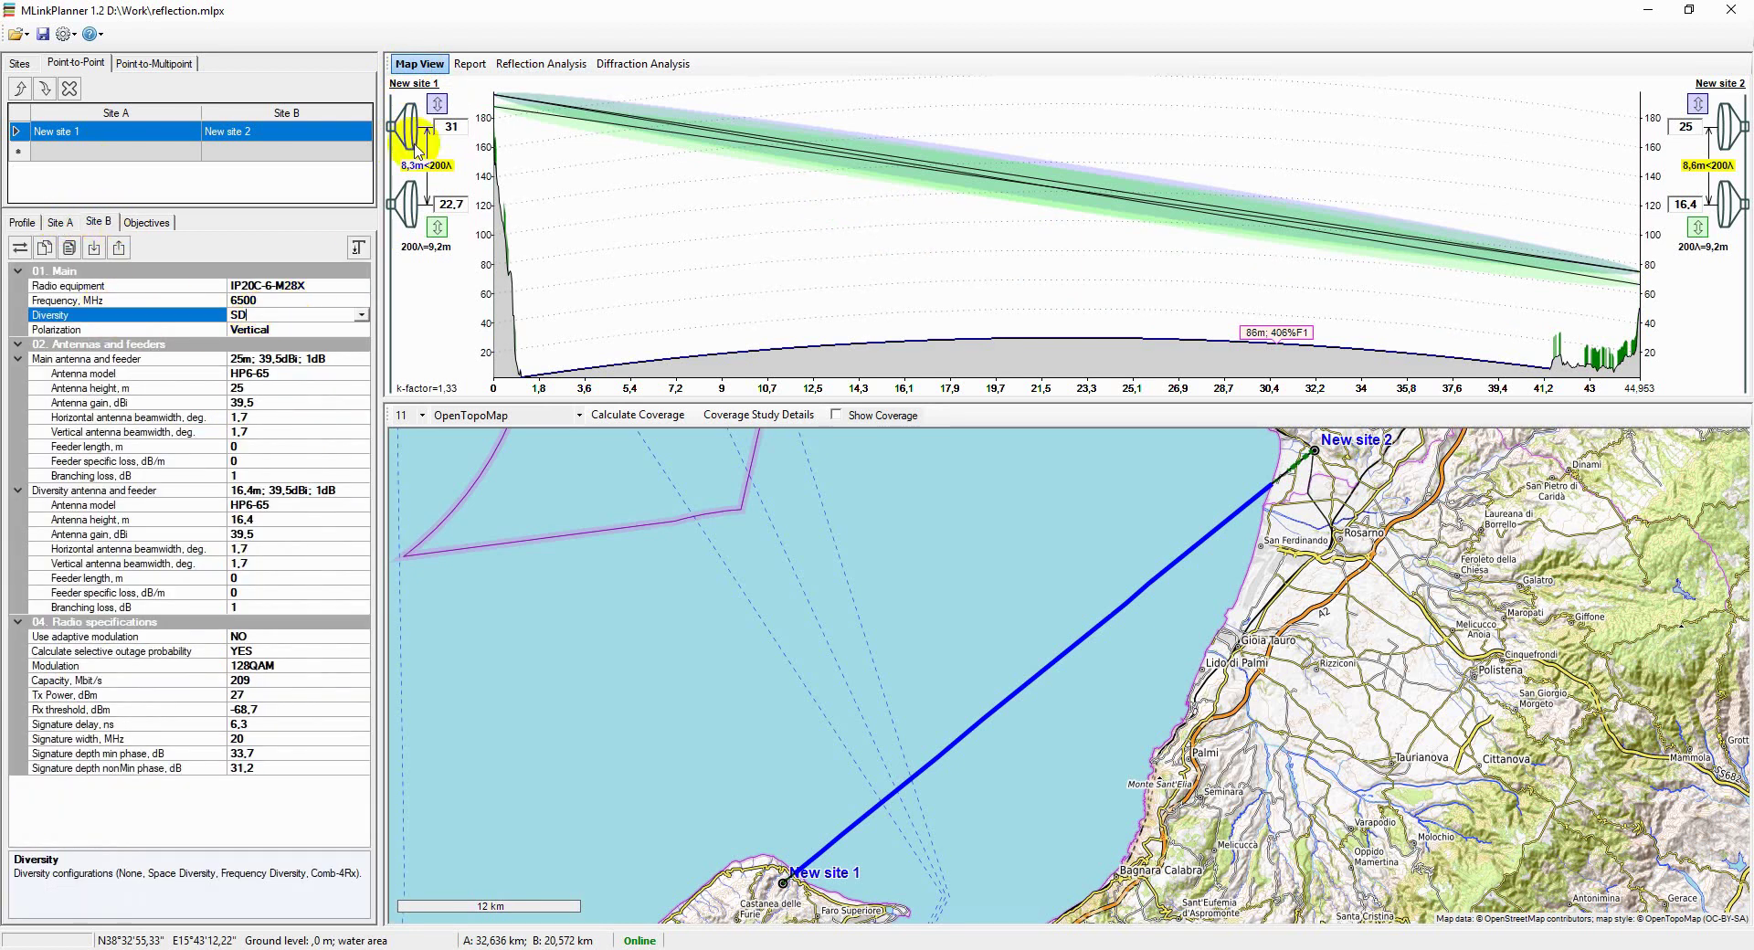
{"action": "left_click", "coordinate": [514, 67]}
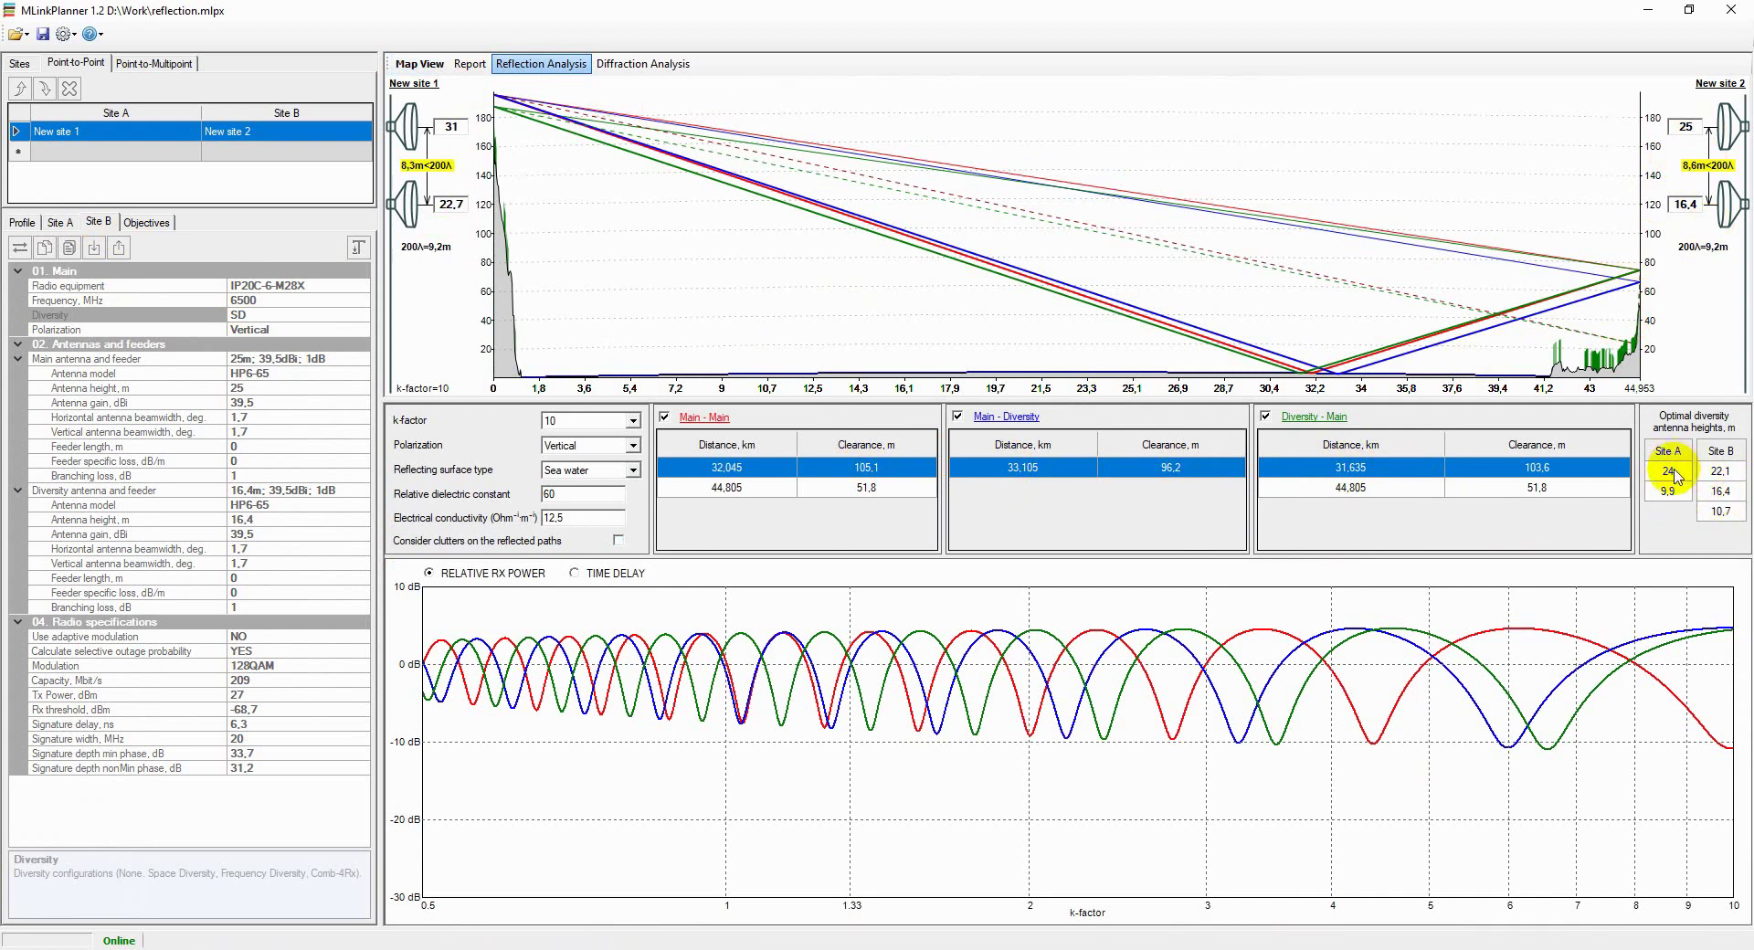
- Apply the 24 m optimal height to Site A's diversity antenna and step Site B's main antenna up to 27 m
{"action": "left_click", "coordinate": [1672, 472]}
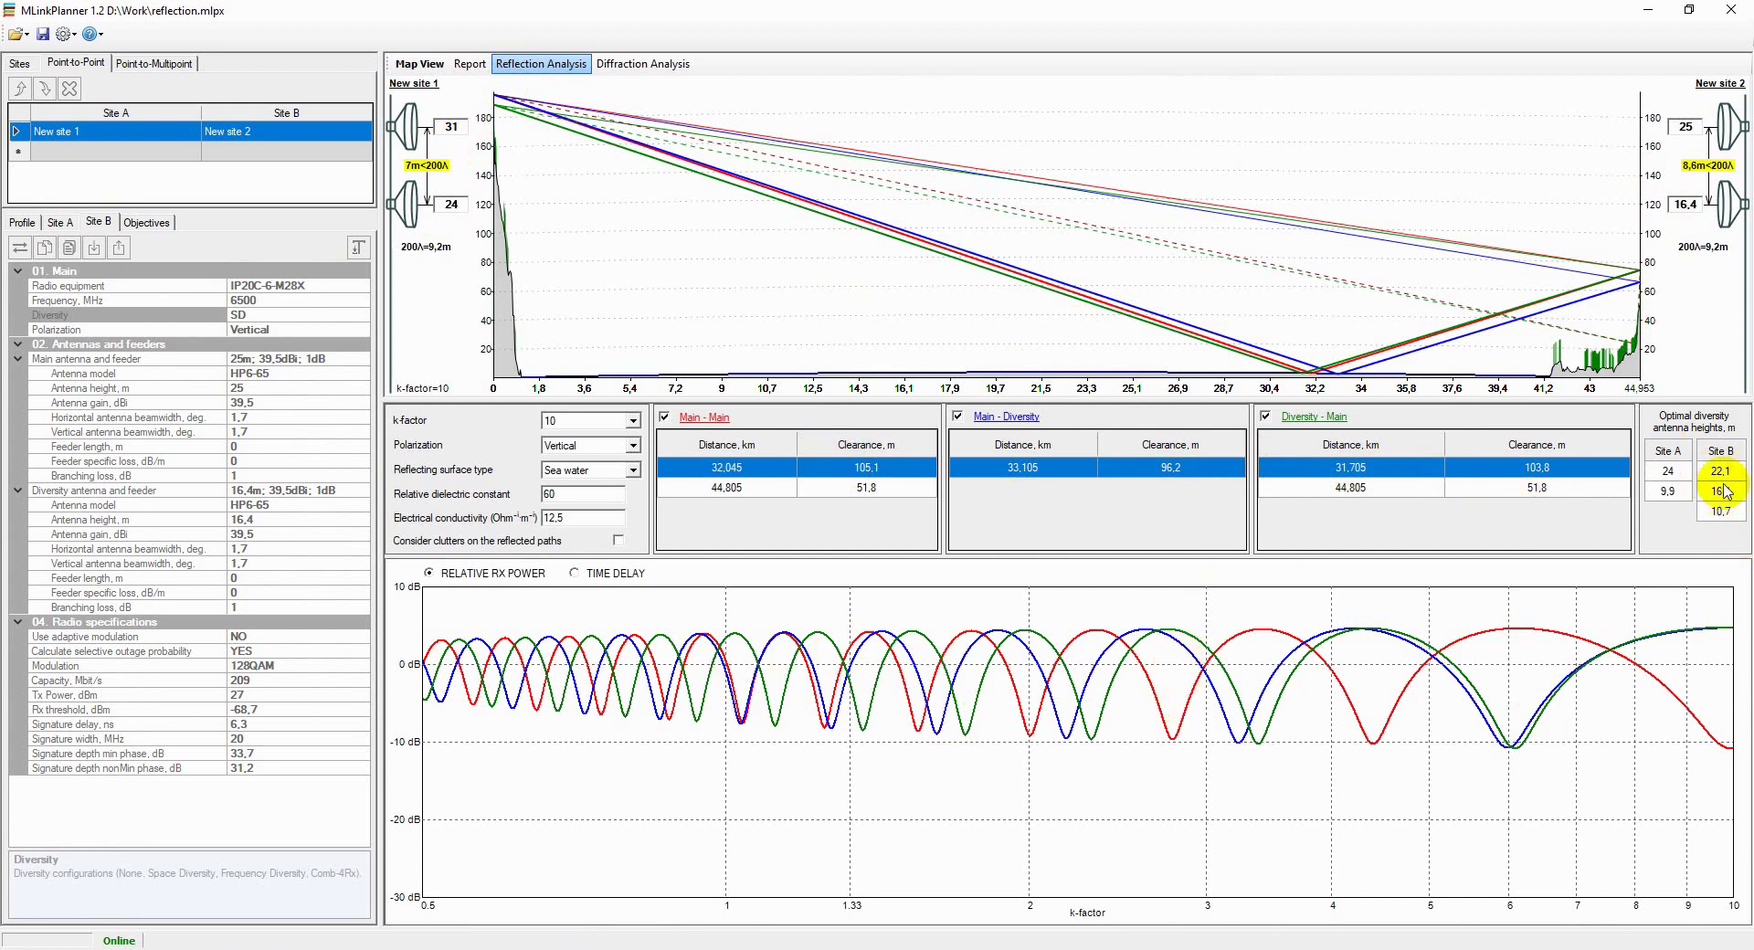
{"action": "left_click", "coordinate": [1733, 496]}
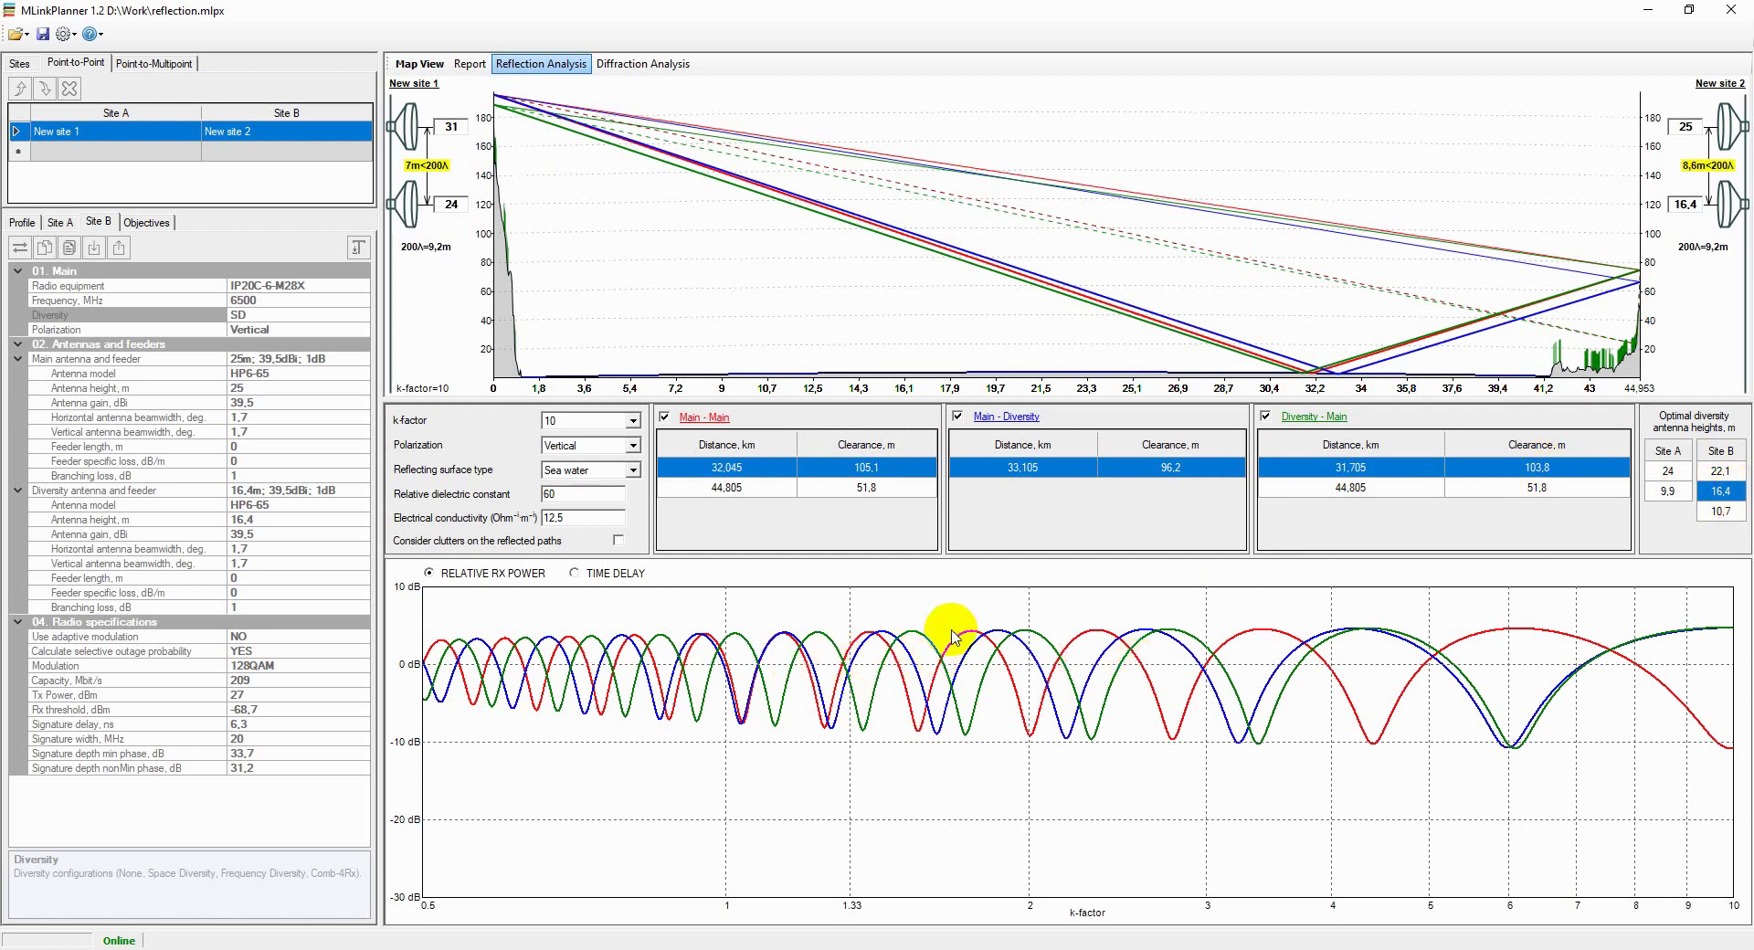
{"action": "double_click", "coordinate": [1692, 126]}
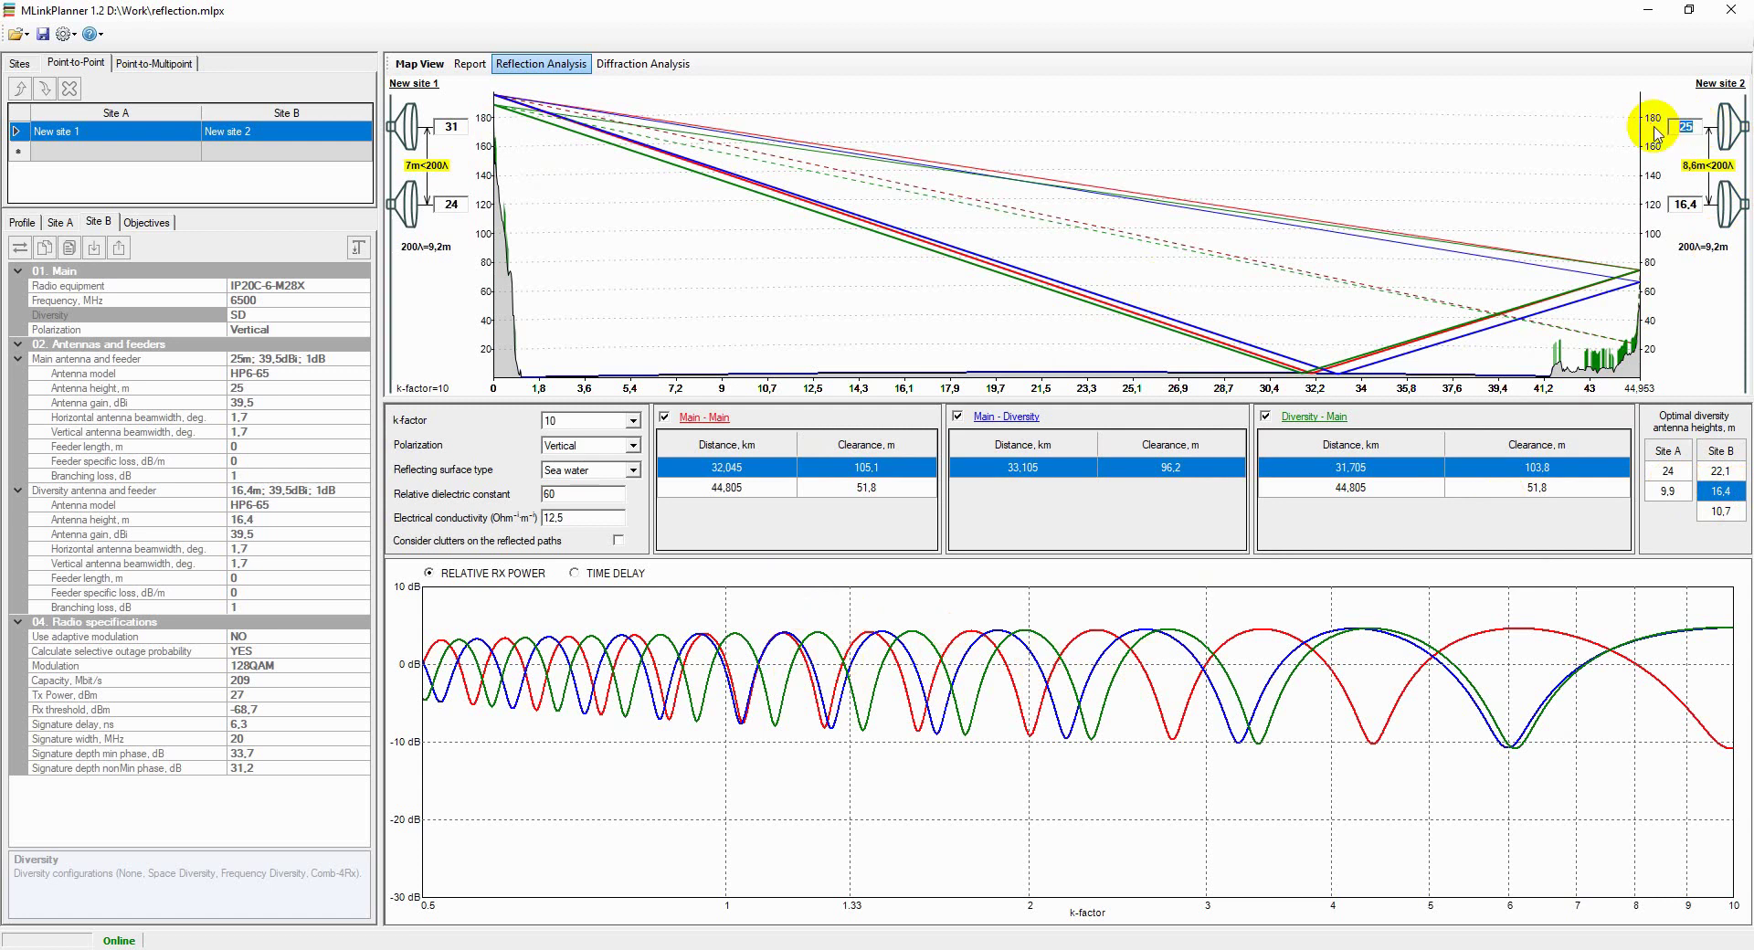
{"action": "key", "text": "Up"}
{"action": "key", "text": "Up"}
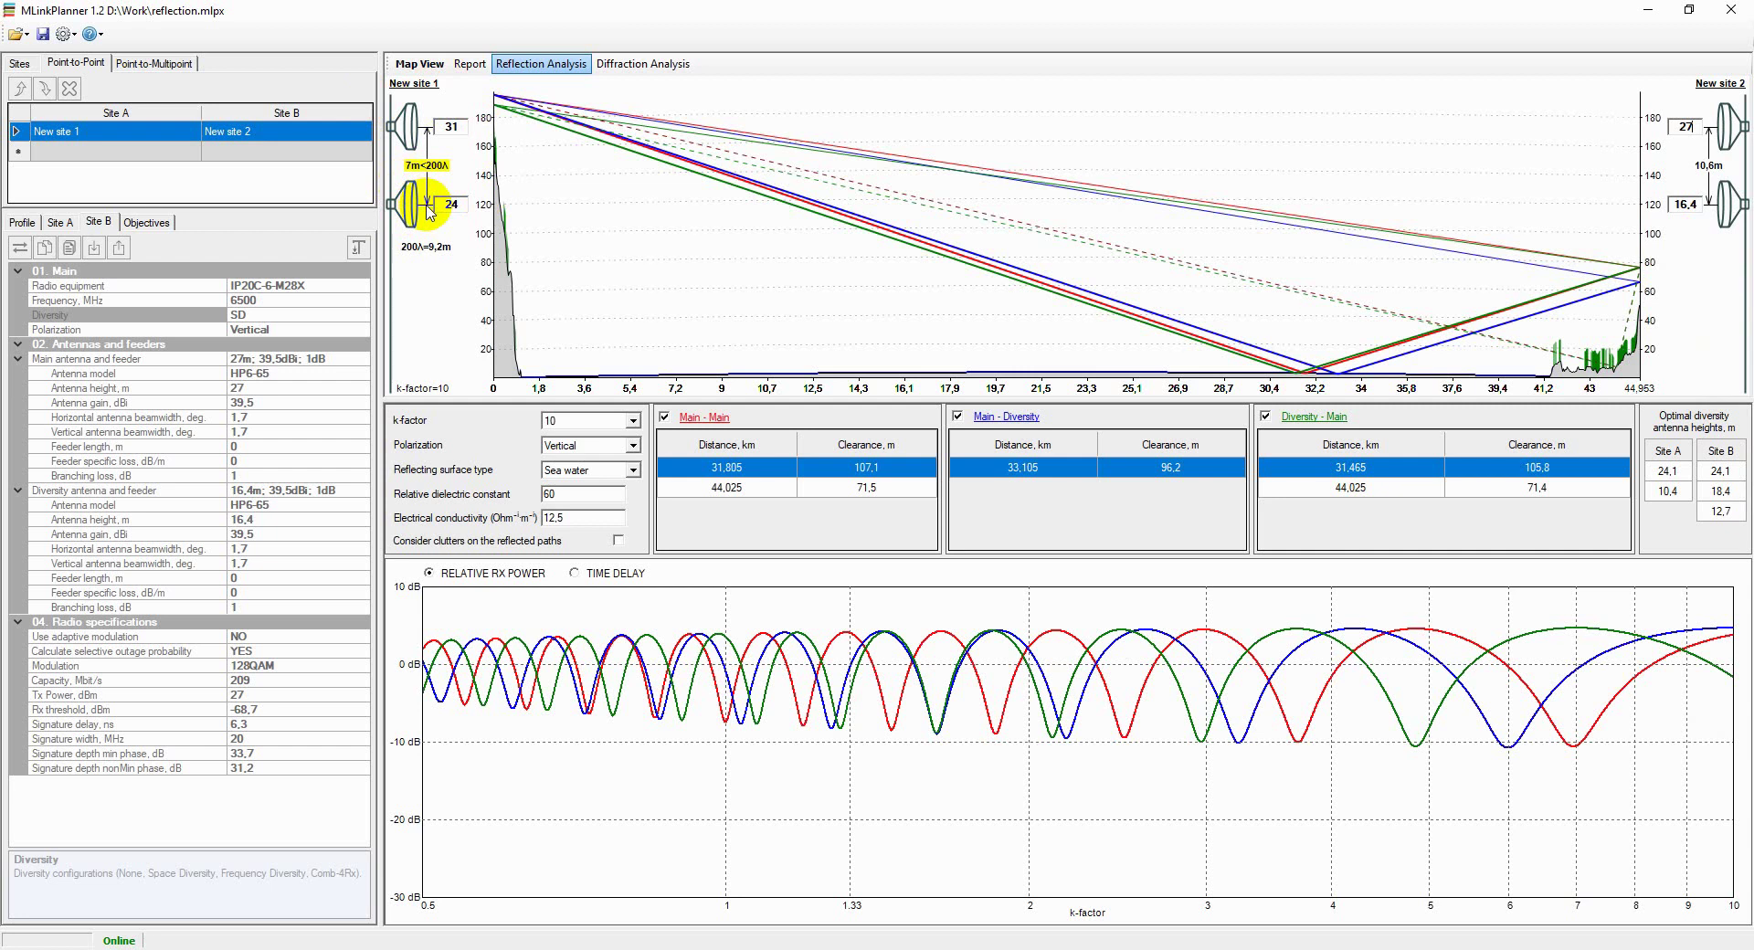
- Change Site A's main antenna height to 37 m
{"action": "left_click", "coordinate": [450, 130]}
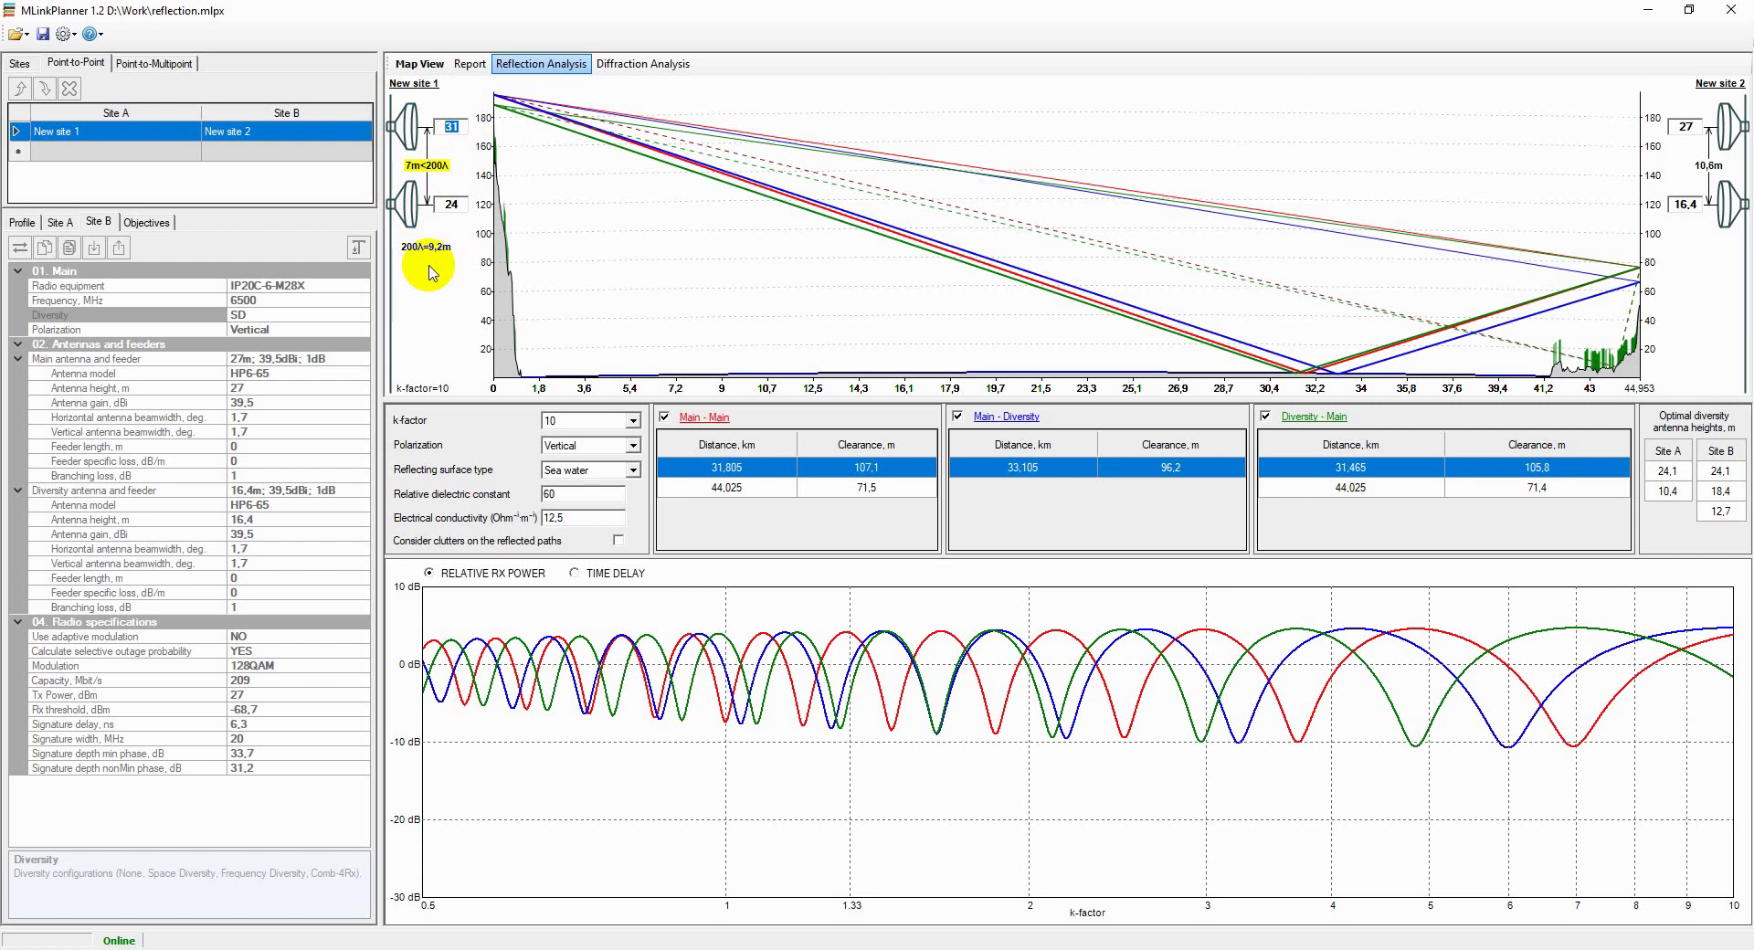
{"action": "type", "text": "32"}
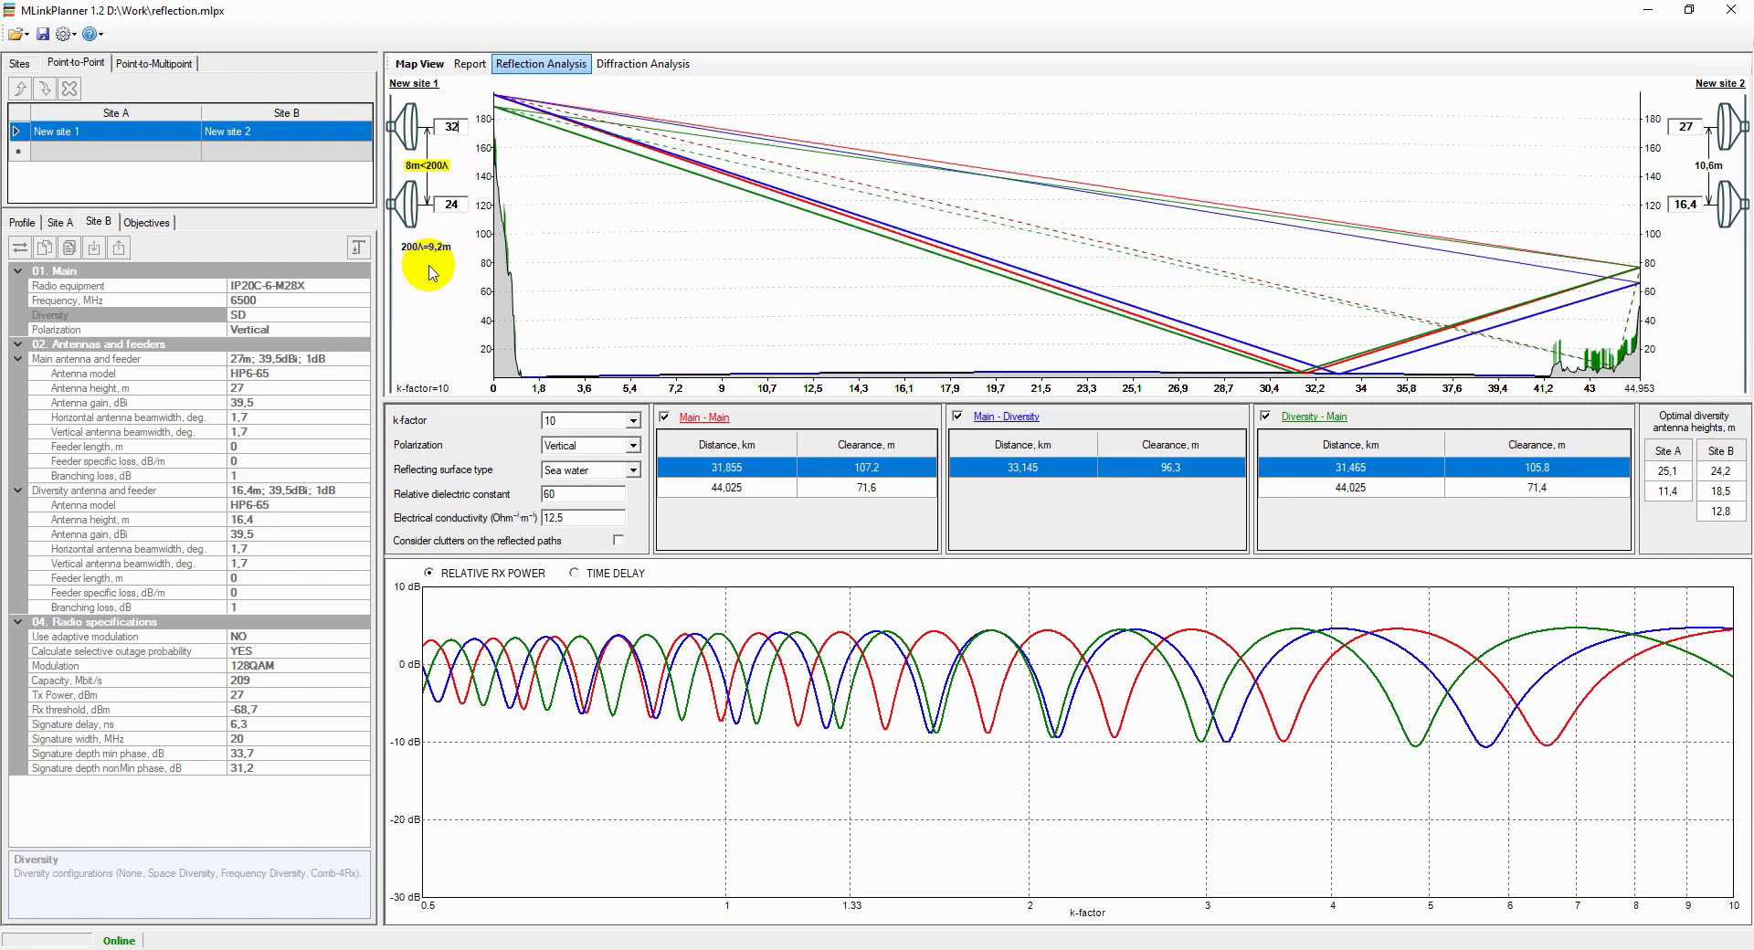
{"action": "key", "text": "BackSpace"}
{"action": "type", "text": "33"}
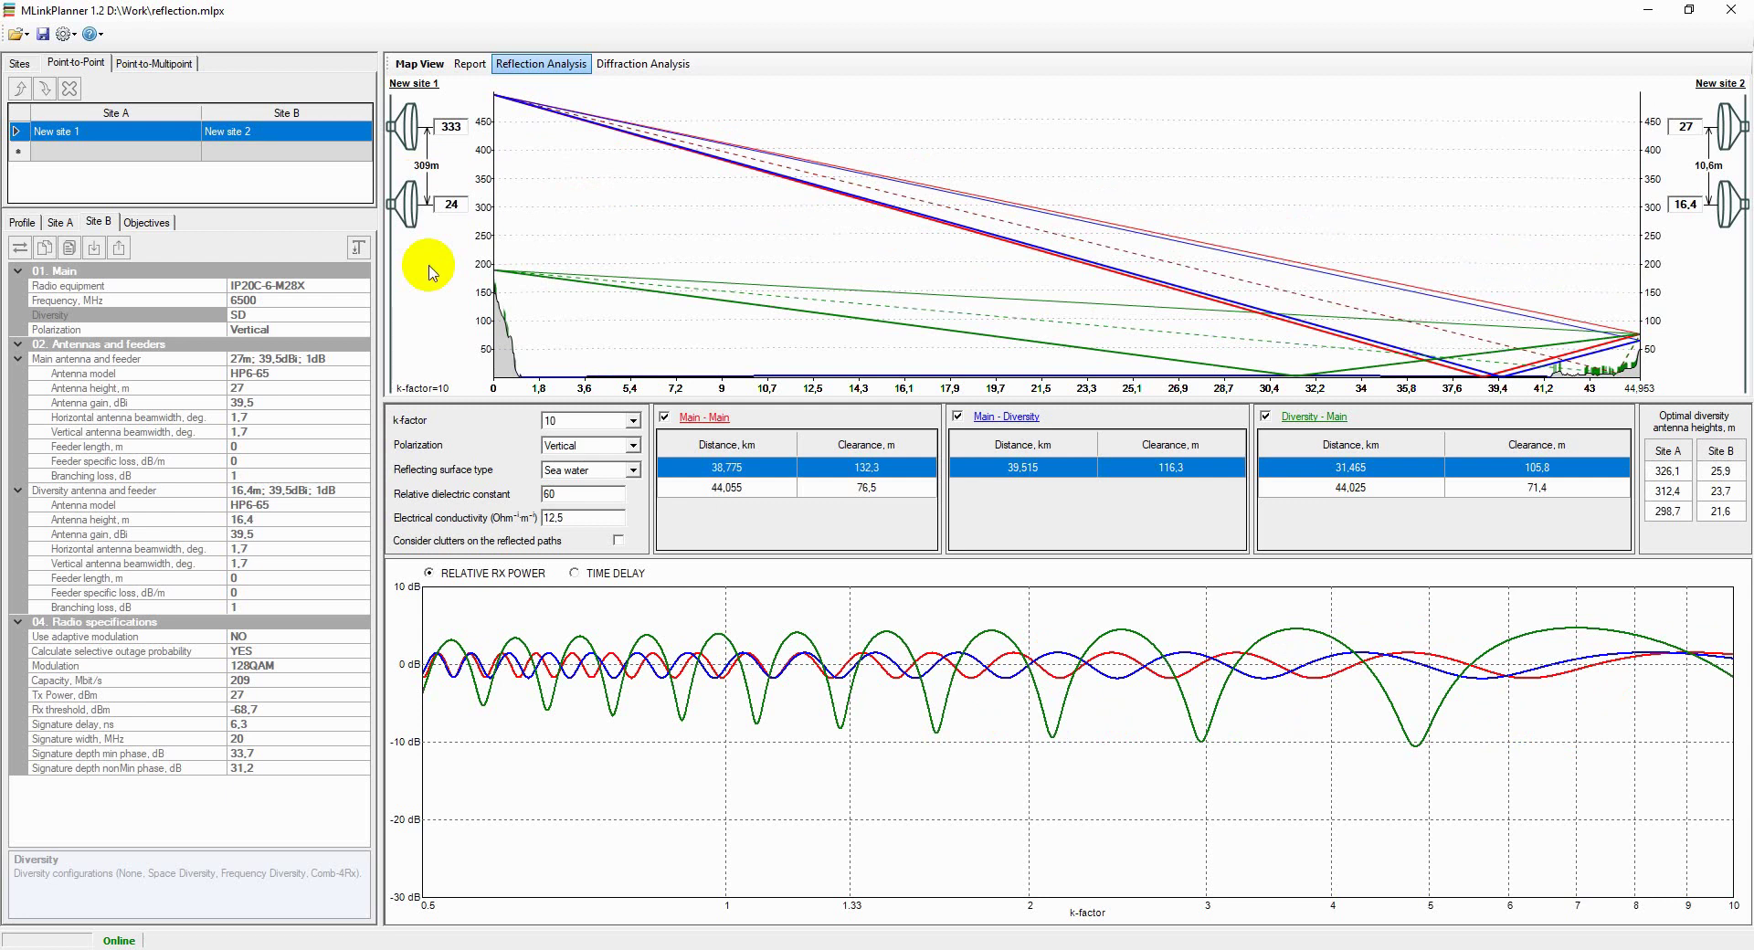
{"action": "key", "text": "BackSpace"}
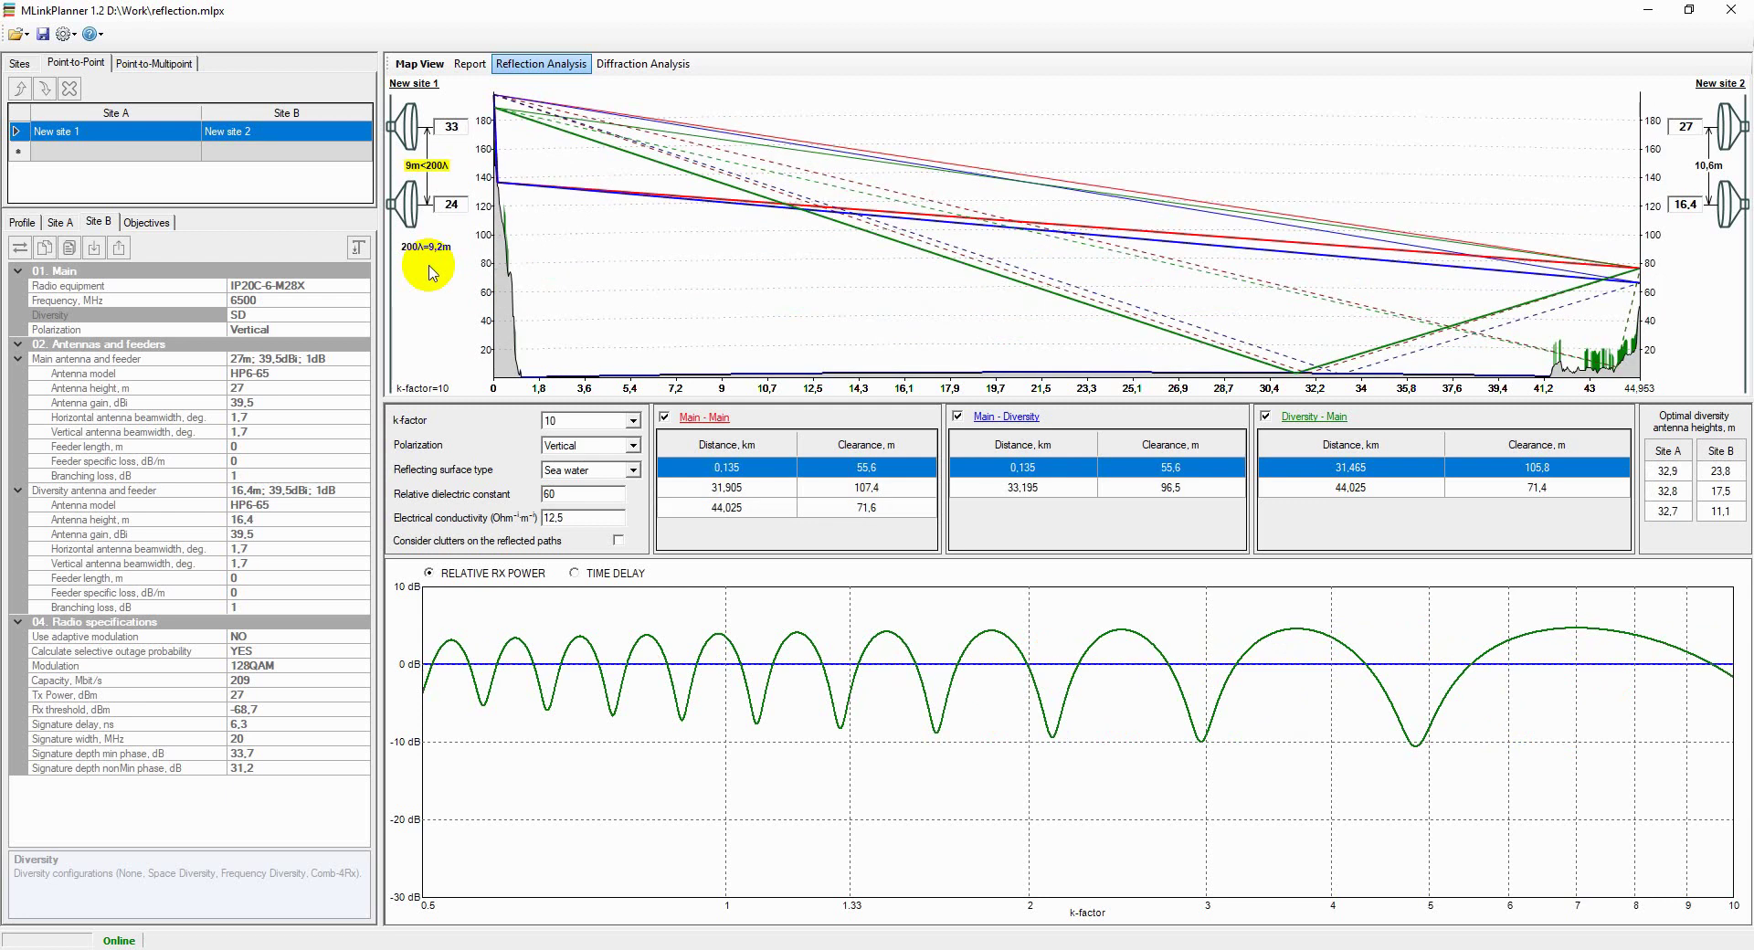
{"action": "key", "text": "BackSpace"}
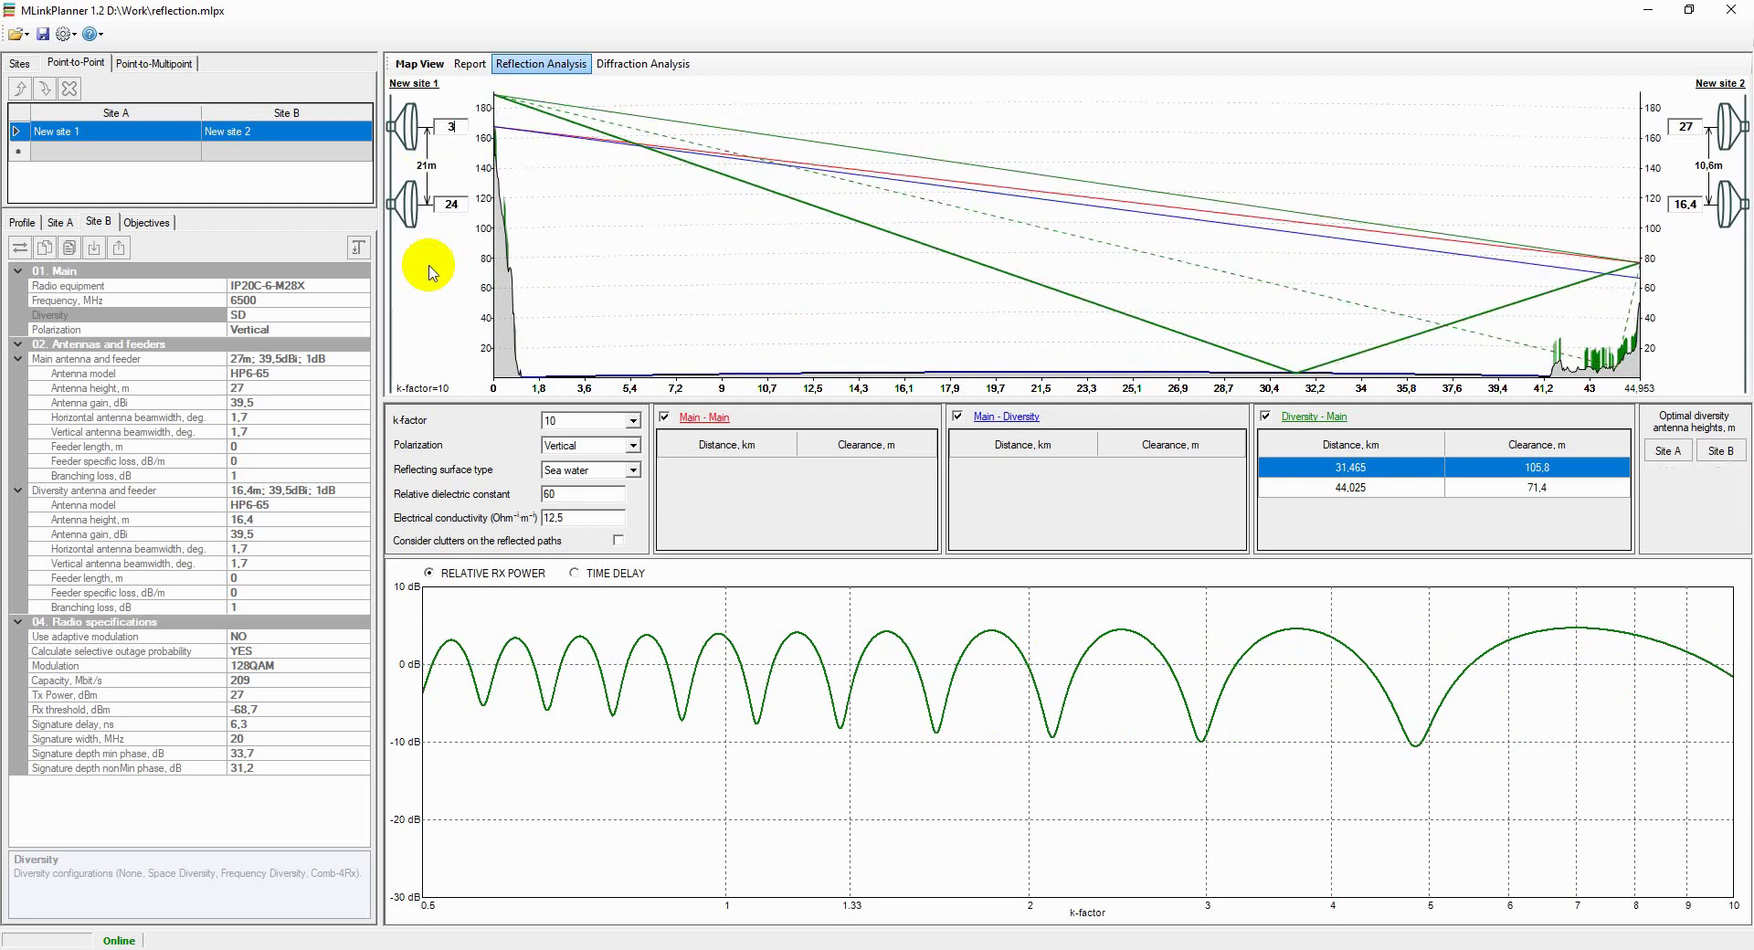
{"action": "type", "text": "7"}
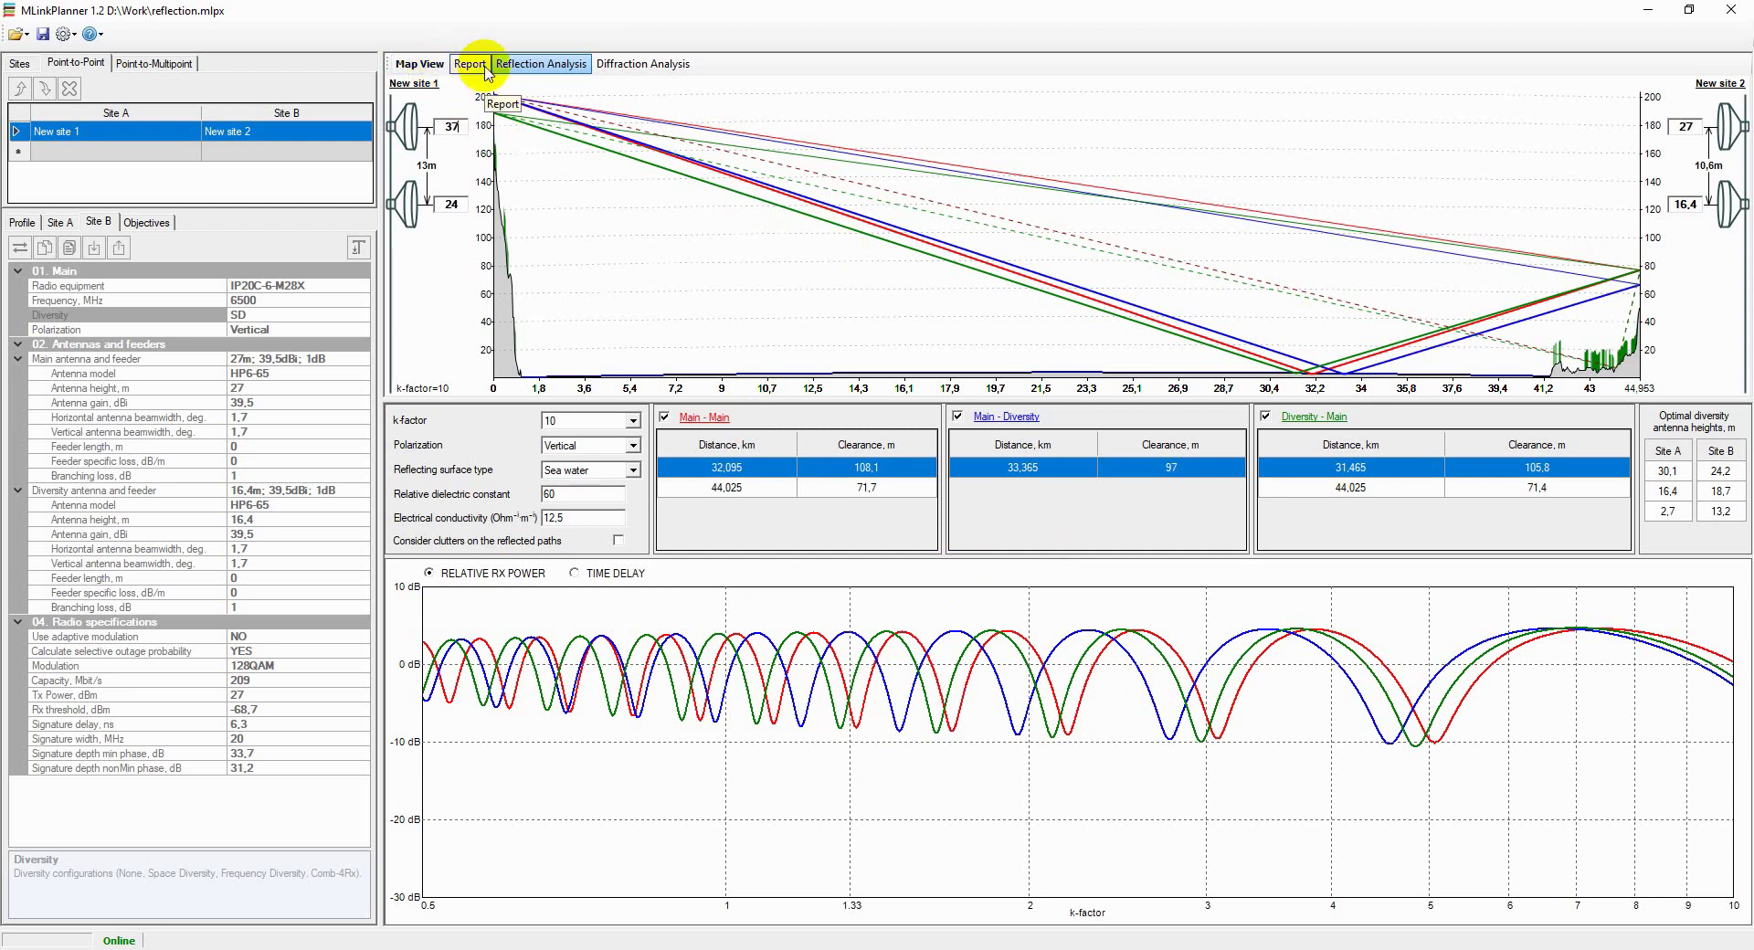
- Go back to the map view and close Site A's antenna height calculation without changes
{"action": "left_click", "coordinate": [422, 65]}
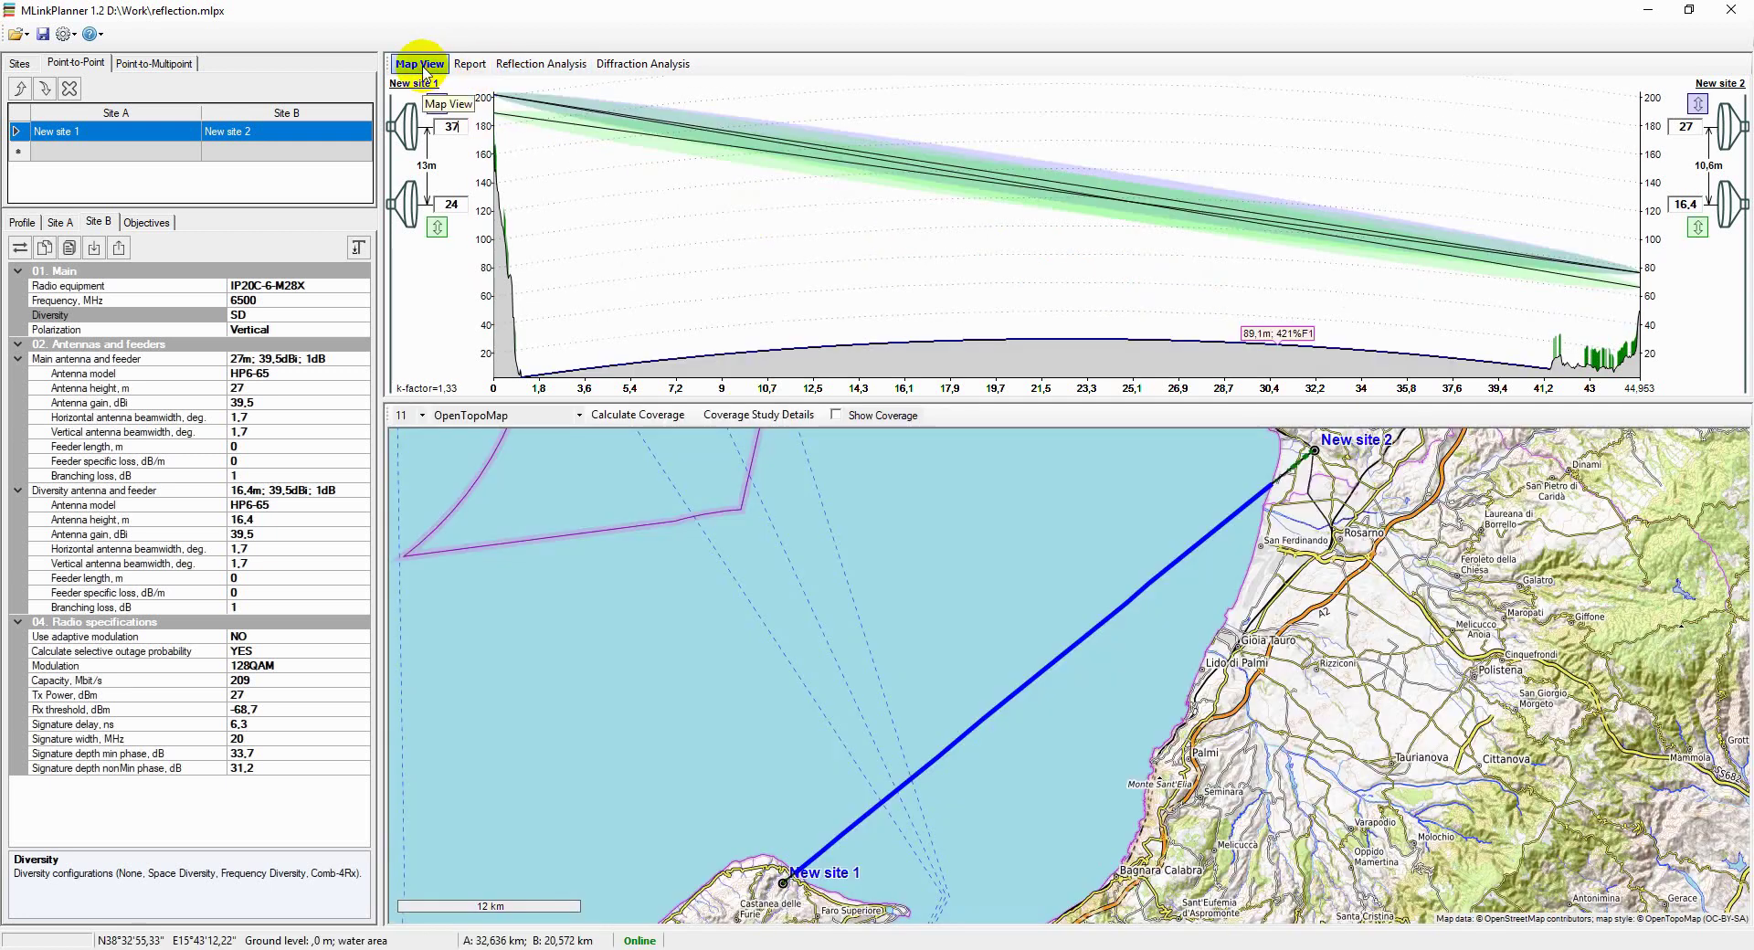
{"action": "left_click", "coordinate": [437, 105]}
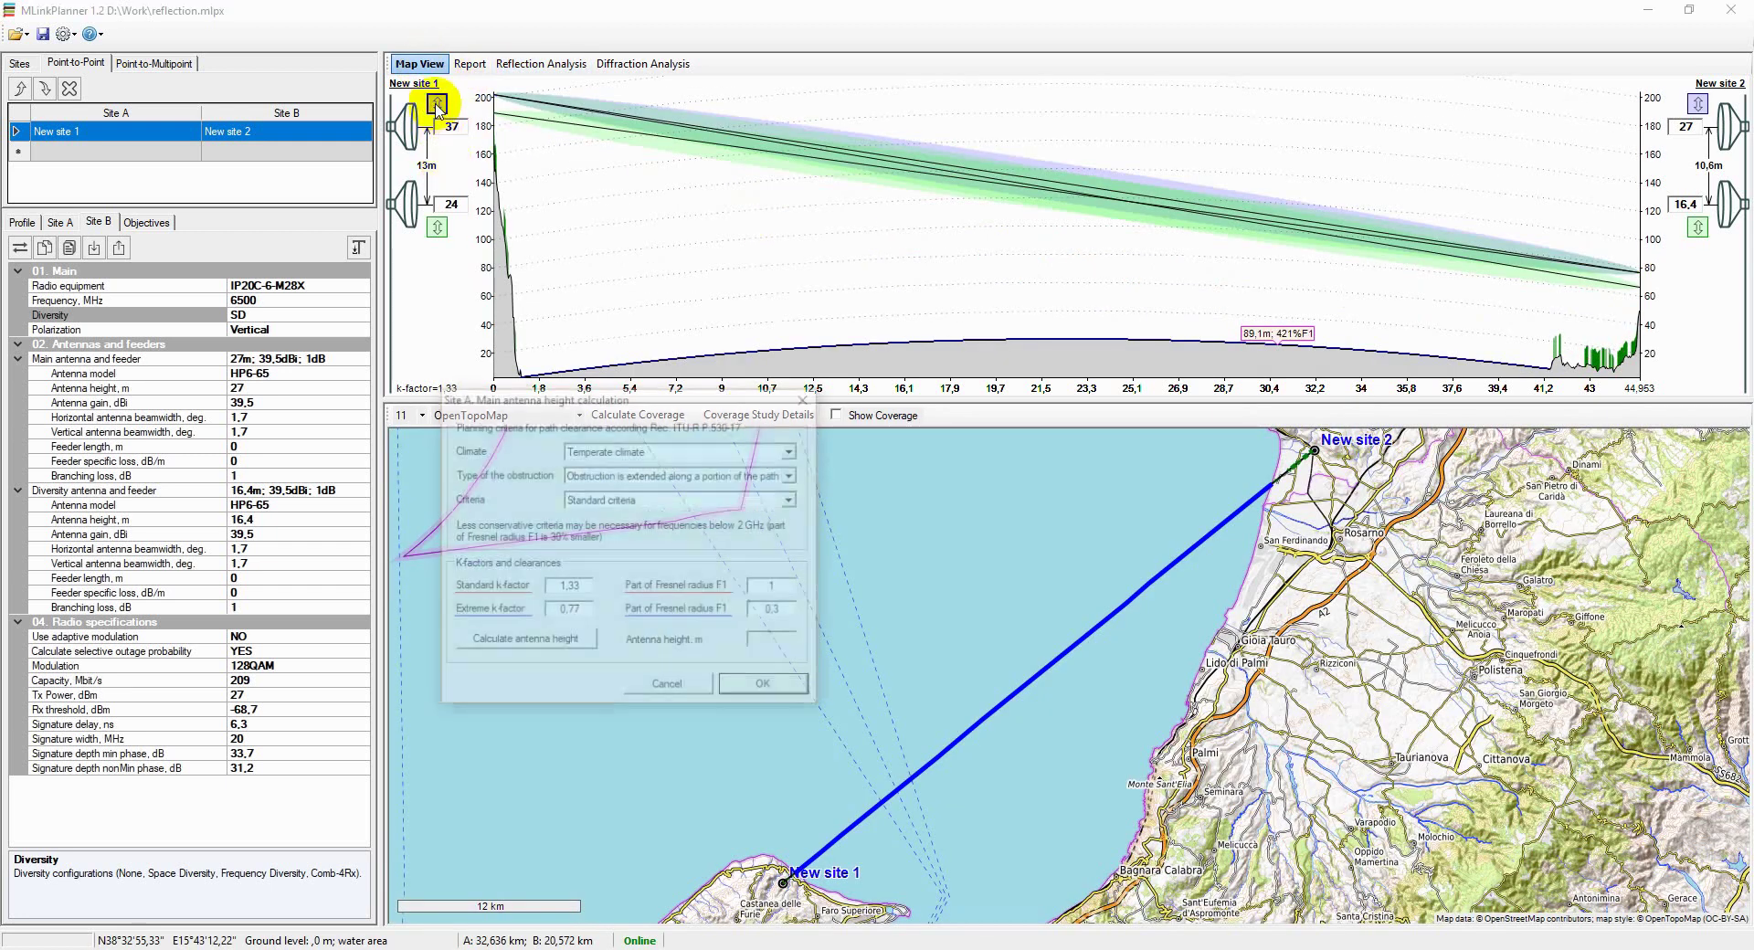
{"action": "left_click", "coordinate": [803, 400]}
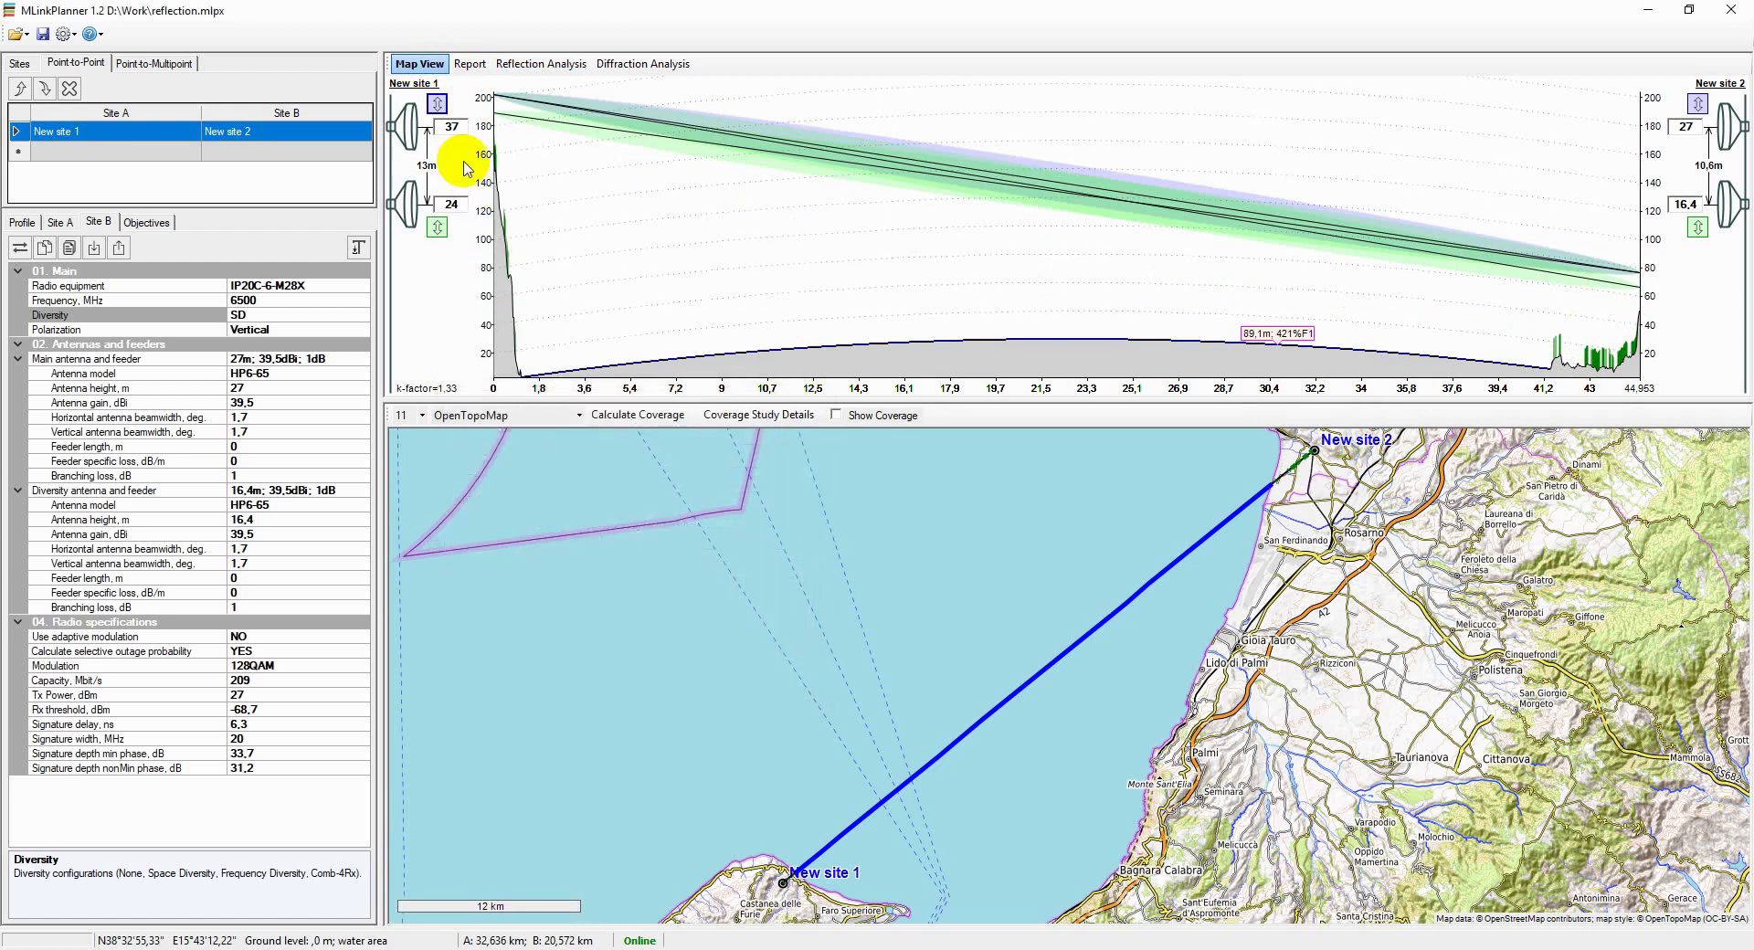